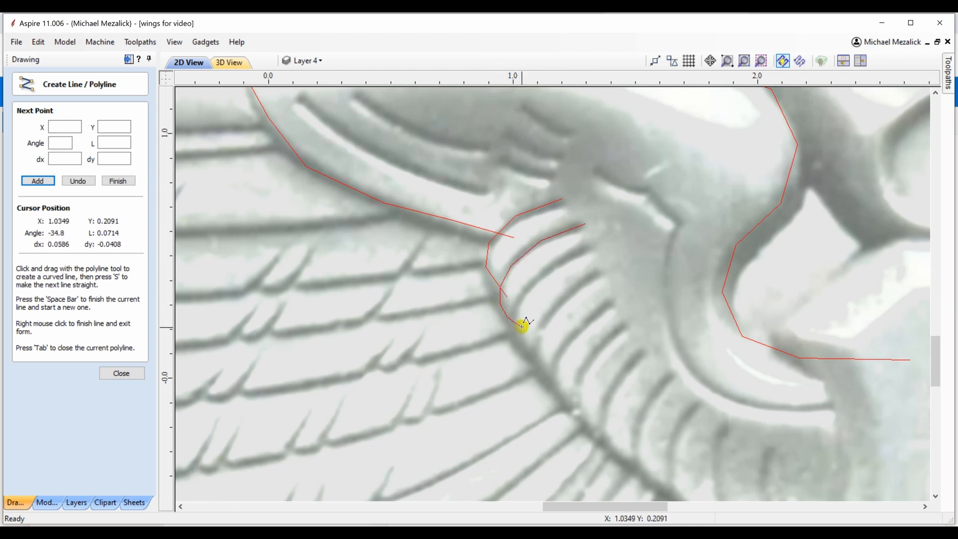
# Trace the third, fourth and fifth short feather edges below the wing shoulder as separate open polylines overlapping the previous feather
pyautogui.press('space')
pyautogui.moveTo(589, 246)
pyautogui.mouseDown()
pyautogui.moveTo(529, 280)
pyautogui.moveTo(514, 310)
pyautogui.mouseUp()
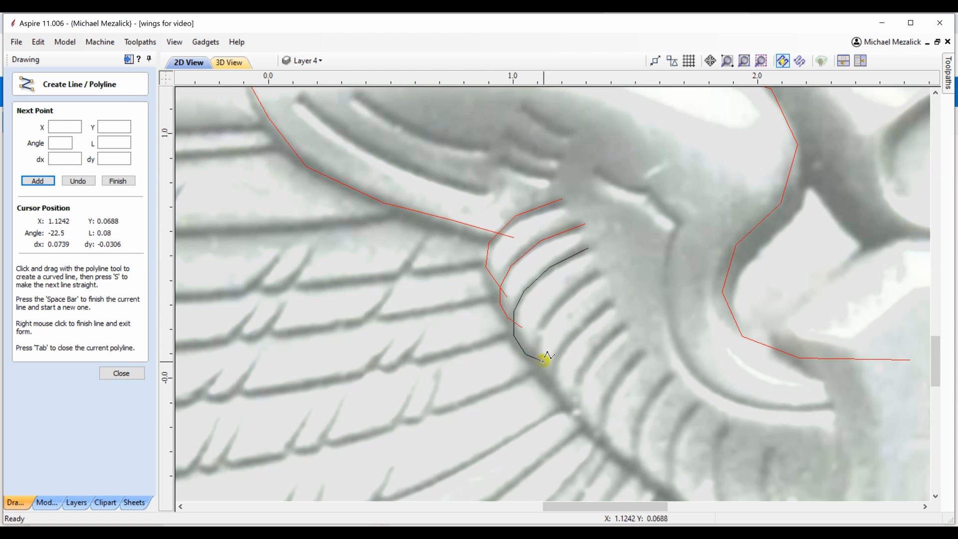
pyautogui.press('space')
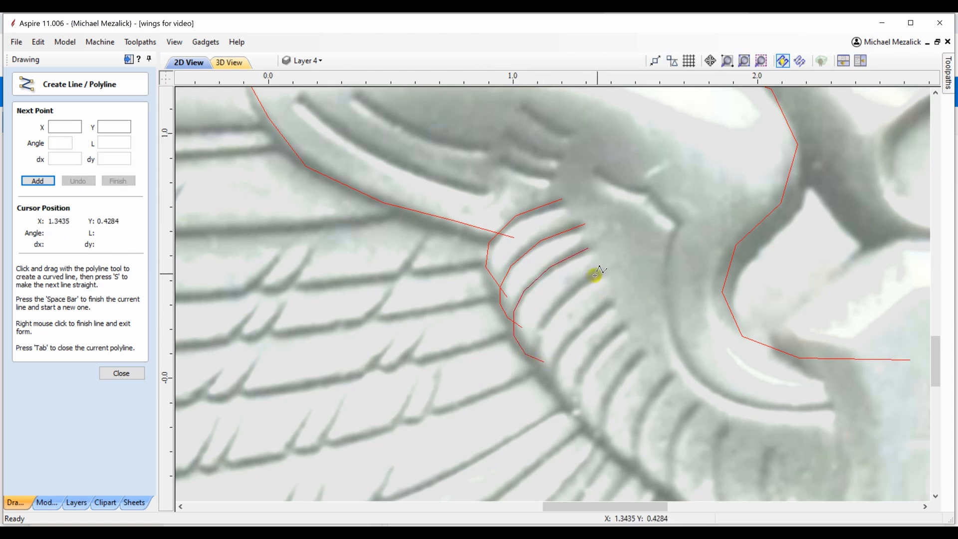
pyautogui.moveTo(596, 274)
pyautogui.mouseDown()
pyautogui.moveTo(546, 313)
pyautogui.moveTo(535, 347)
pyautogui.moveTo(549, 377)
pyautogui.mouseUp()
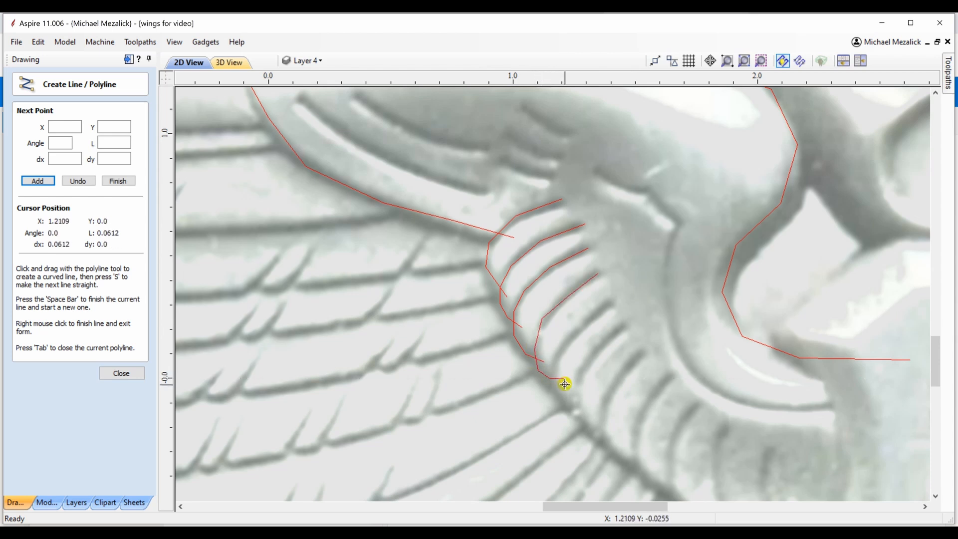
pyautogui.press('space')
pyautogui.moveTo(615, 305); pyautogui.dragTo(553, 355)
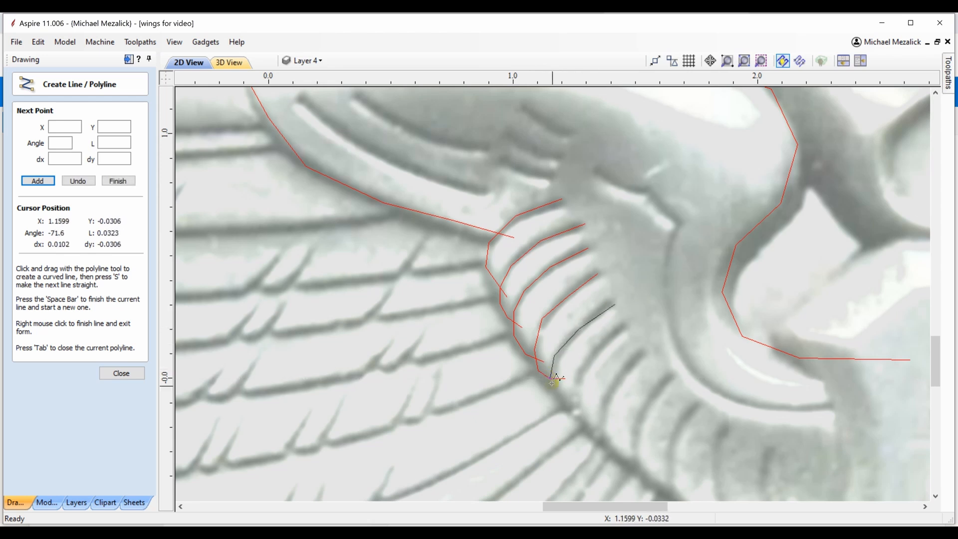
pyautogui.moveTo(576, 406); pyautogui.dragTo(588, 407)
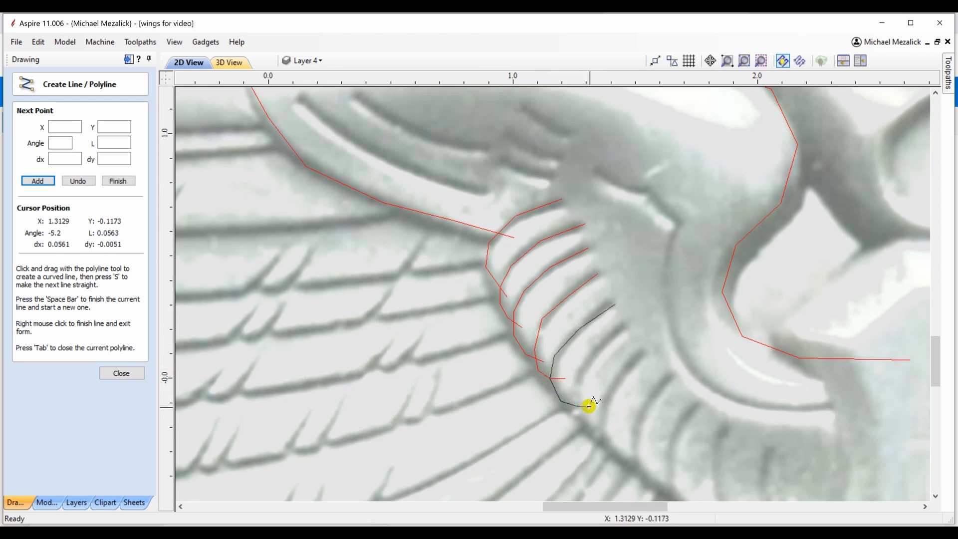
pyautogui.press('space')
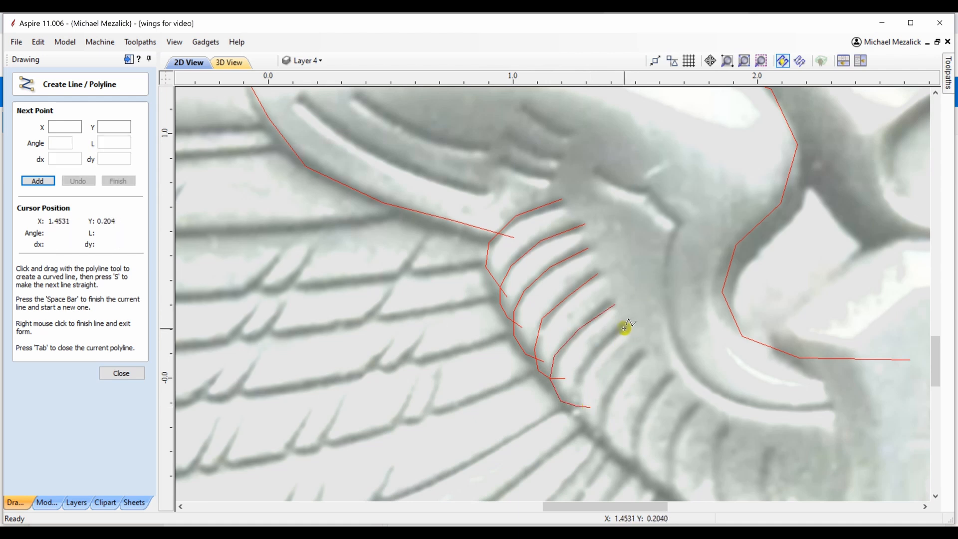
# Trace the sixth, seventh and eighth short feather edges down the row as separate open polylines
pyautogui.moveTo(624, 327); pyautogui.dragTo(577, 375)
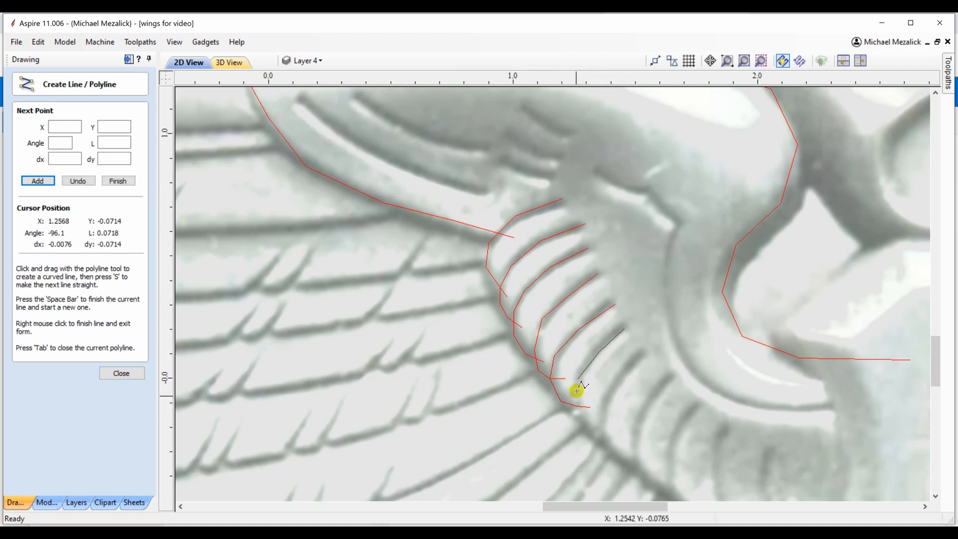
pyautogui.moveTo(588, 425); pyautogui.dragTo(618, 433)
pyautogui.press('space')
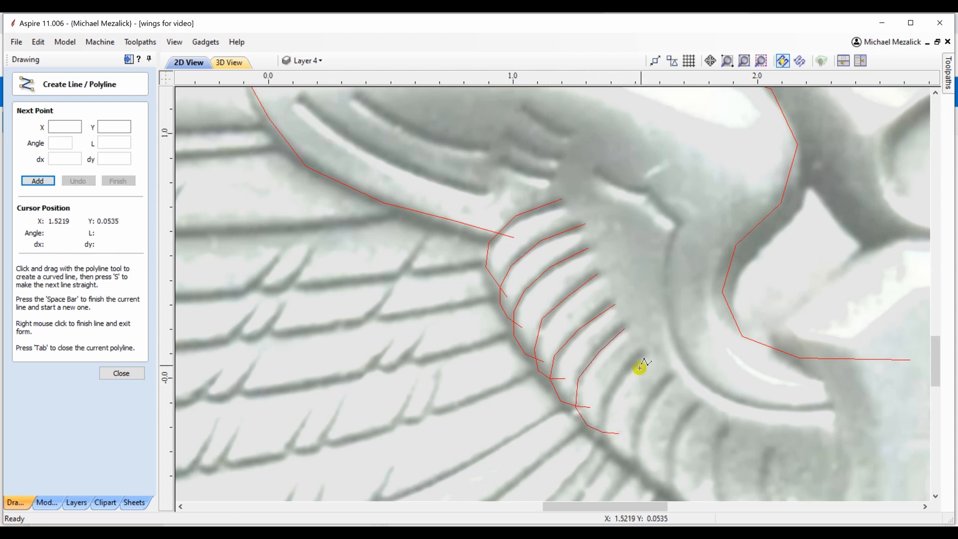
pyautogui.moveTo(642, 355)
pyautogui.mouseDown()
pyautogui.moveTo(615, 378)
pyautogui.moveTo(606, 434)
pyautogui.moveTo(613, 452)
pyautogui.moveTo(651, 465)
pyautogui.mouseUp()
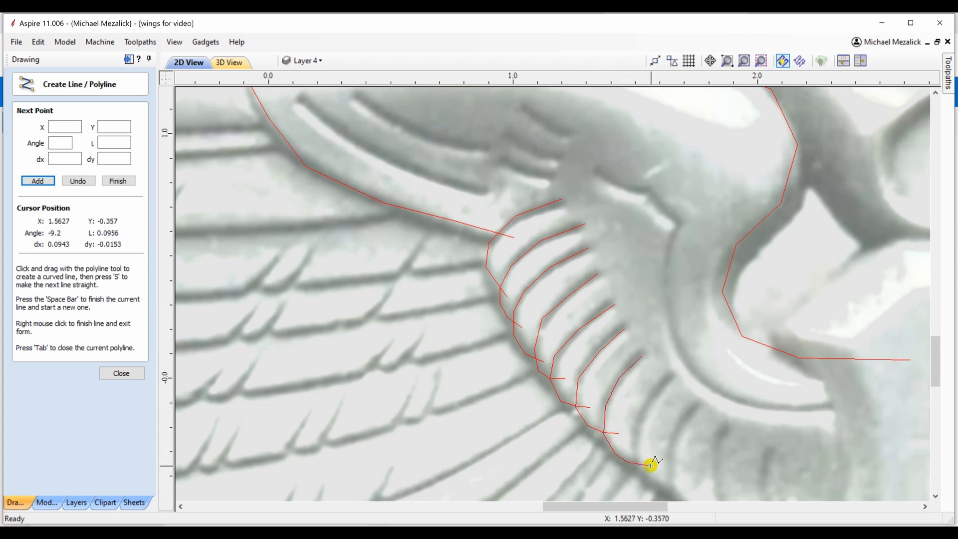
pyautogui.press('space')
pyautogui.moveTo(671, 378); pyautogui.dragTo(635, 445)
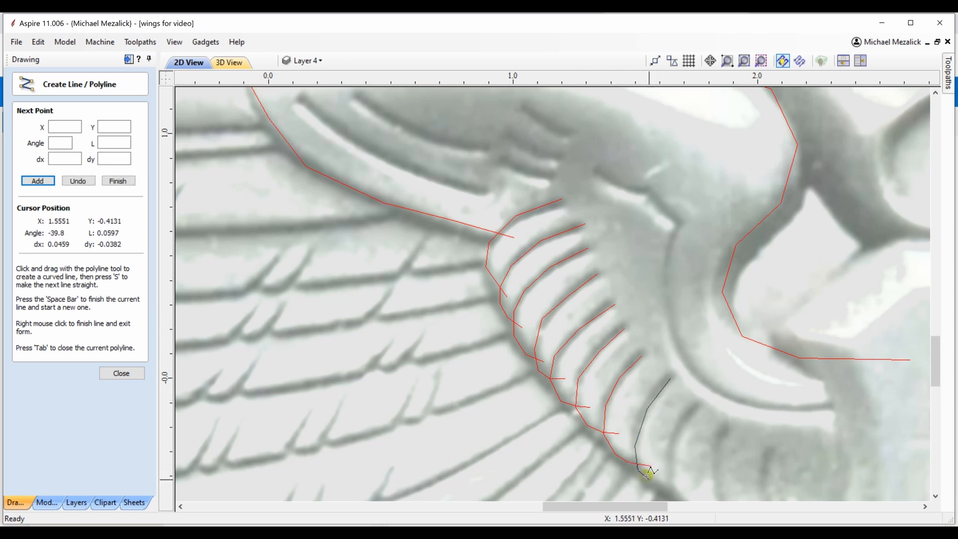
pyautogui.moveTo(673, 487); pyautogui.dragTo(687, 488)
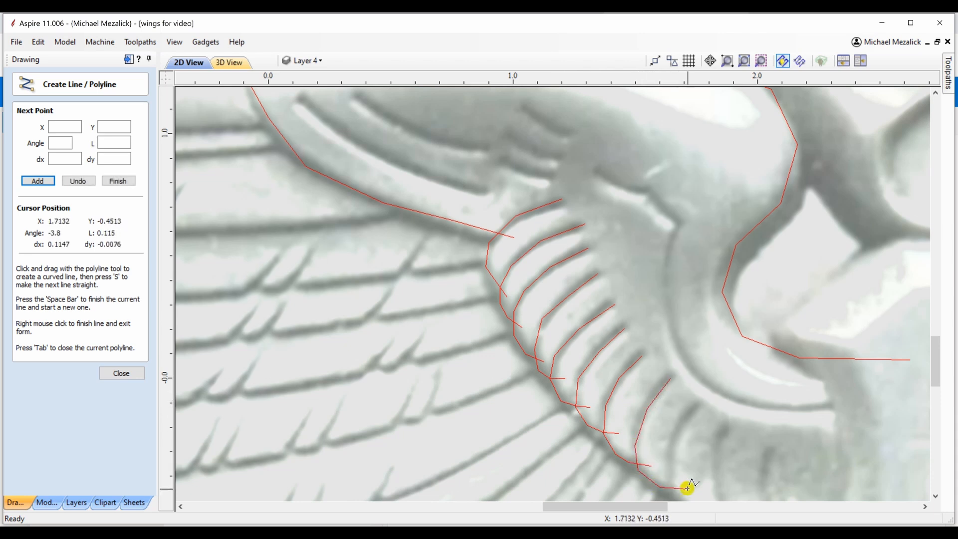
pyautogui.press('space')
# Trace the last three short feather edges at the lower end of the row as separate open polylines and close the polyline tool
pyautogui.moveTo(937, 349); pyautogui.dragTo(935, 382)
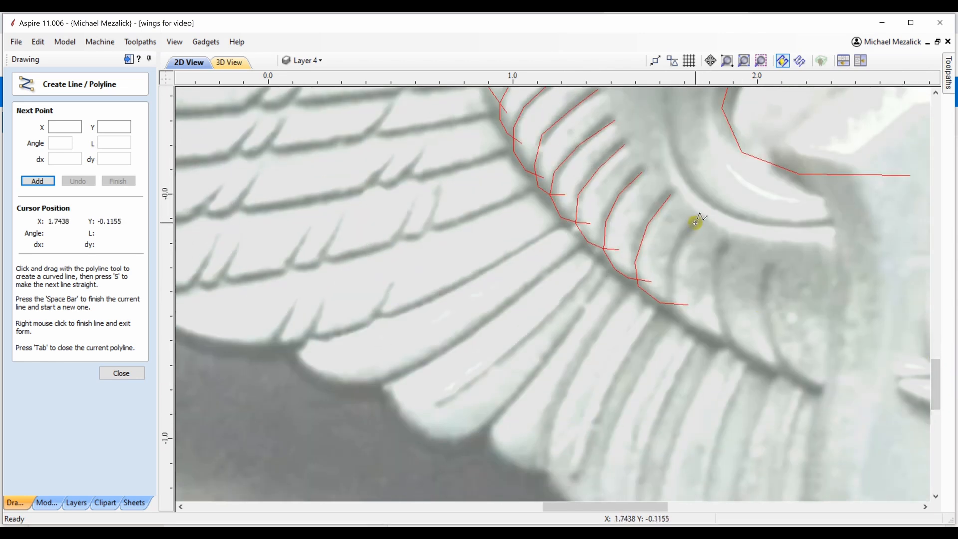
pyautogui.moveTo(695, 221)
pyautogui.mouseDown()
pyautogui.moveTo(665, 283)
pyautogui.moveTo(677, 310)
pyautogui.moveTo(701, 329)
pyautogui.moveTo(745, 332)
pyautogui.mouseUp()
pyautogui.press('space')
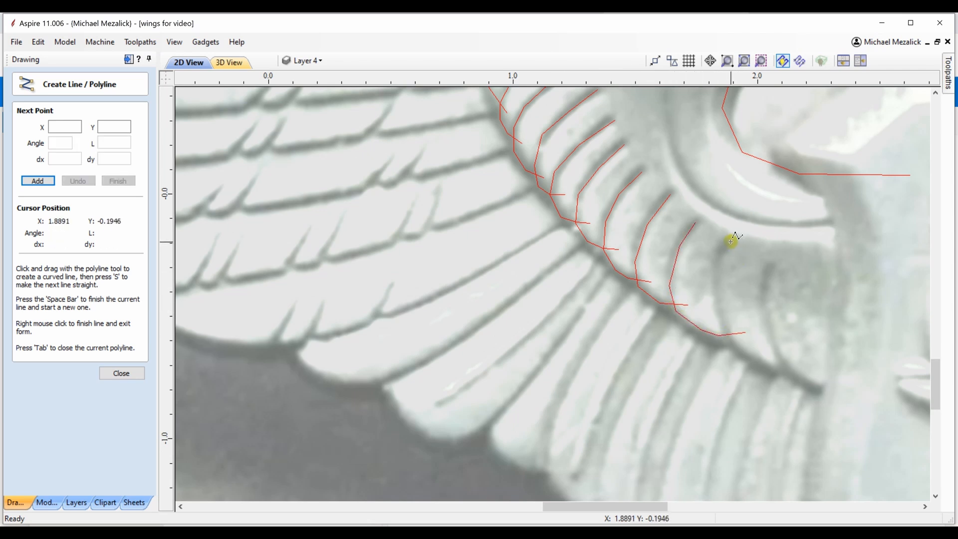
pyautogui.moveTo(731, 241)
pyautogui.mouseDown()
pyautogui.moveTo(718, 291)
pyautogui.moveTo(723, 320)
pyautogui.moveTo(773, 367)
pyautogui.mouseUp()
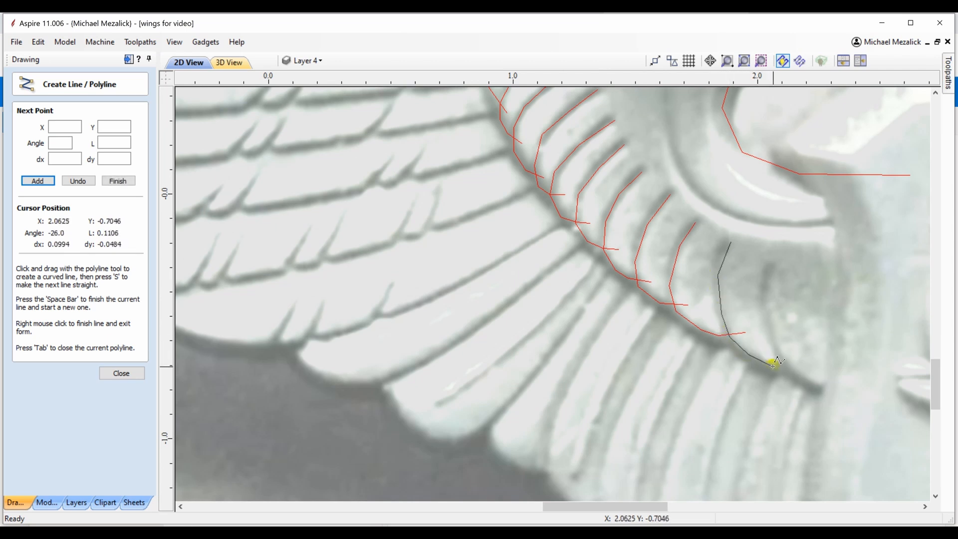
pyautogui.click(804, 366)
pyautogui.press('space')
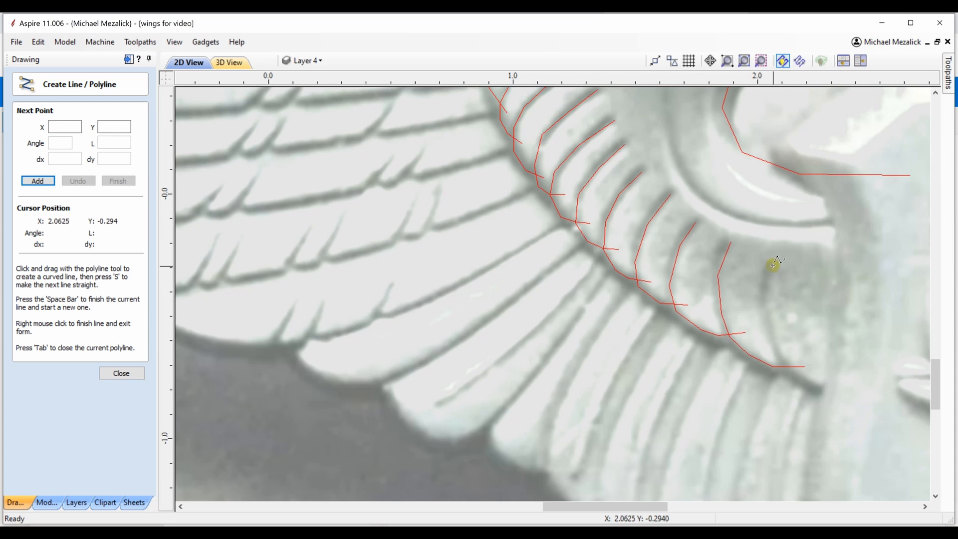
pyautogui.moveTo(773, 266)
pyautogui.mouseDown()
pyautogui.moveTo(765, 301)
pyautogui.moveTo(774, 343)
pyautogui.moveTo(813, 381)
pyautogui.moveTo(840, 391)
pyautogui.mouseUp()
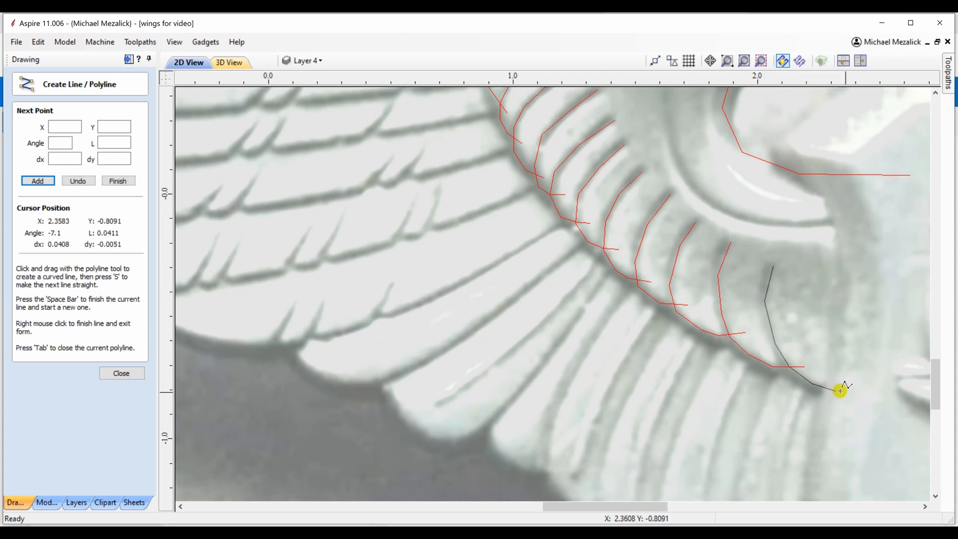
pyautogui.click(853, 391)
pyautogui.press('space')
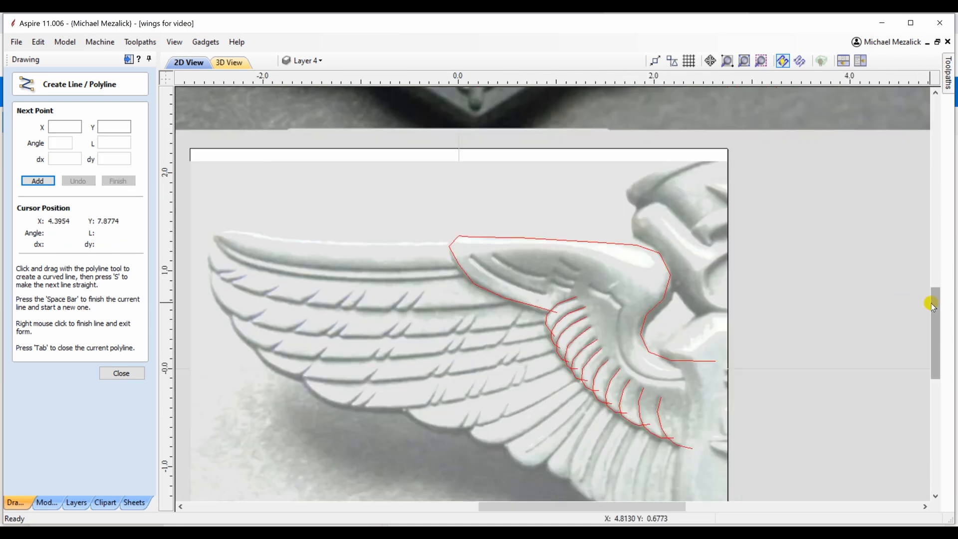
pyautogui.moveTo(931, 304); pyautogui.dragTo(939, 318)
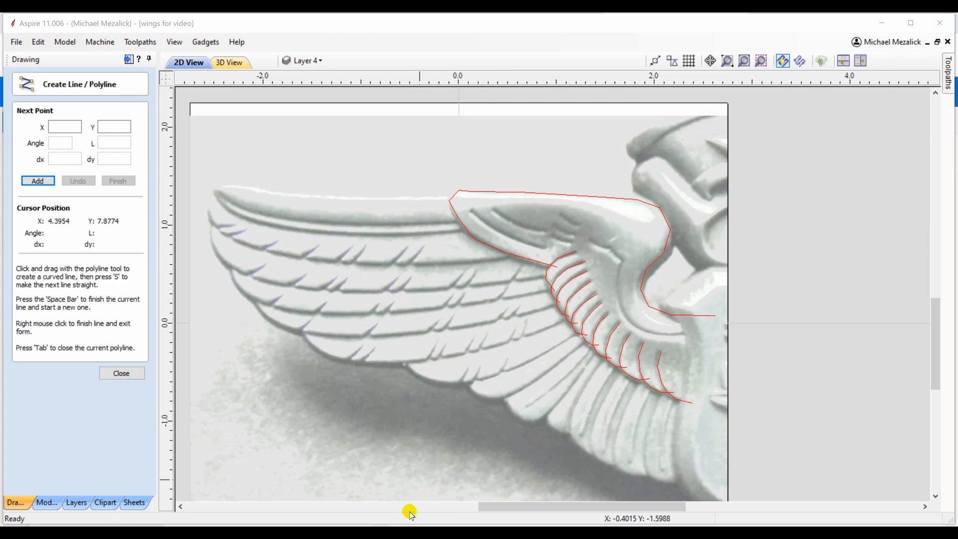
pyautogui.click(121, 374)
# Select all nodes of the wing outline and the feather polylines in node editing and smooth them
pyautogui.moveTo(350, 144); pyautogui.dragTo(719, 420)
pyautogui.press('n')
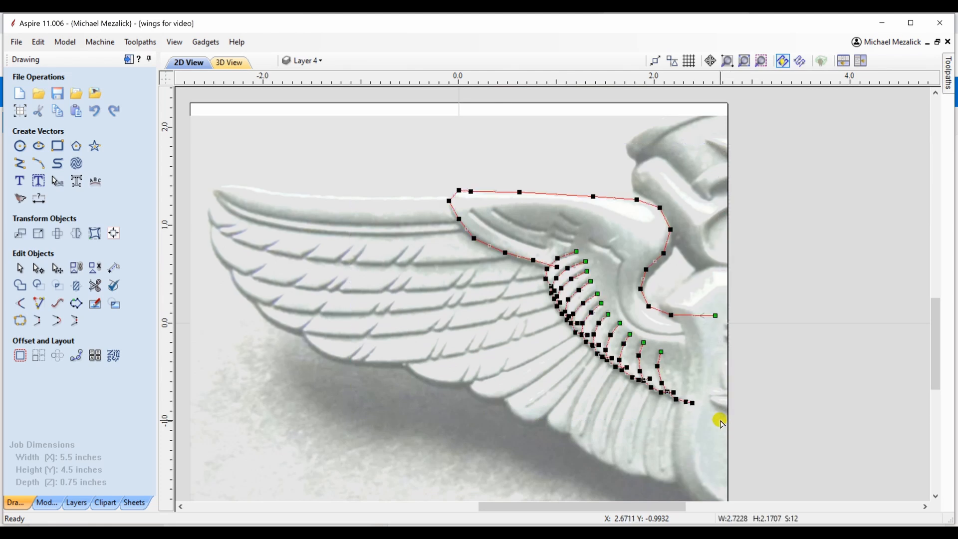
pyautogui.moveTo(408, 155); pyautogui.dragTo(739, 424)
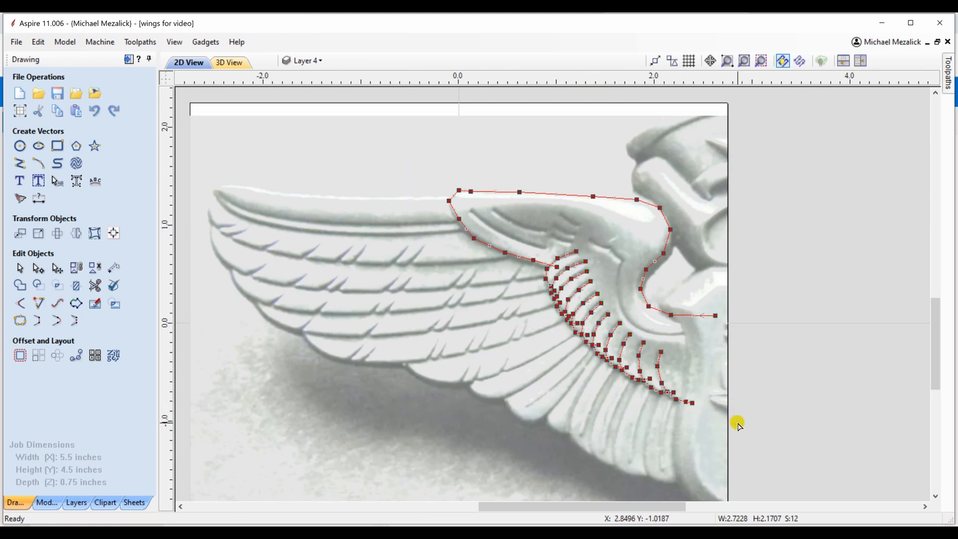
pyautogui.press('s')
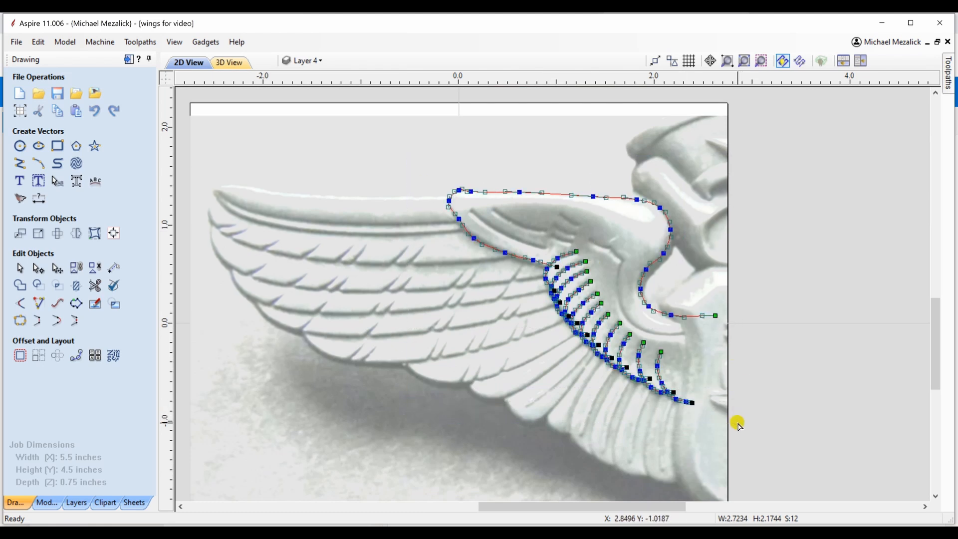
# Fit Bezier curves to the selected wing vectors with a 0.01 inch tolerance, replacing the originals, and clear the selection
pyautogui.click(58, 304)
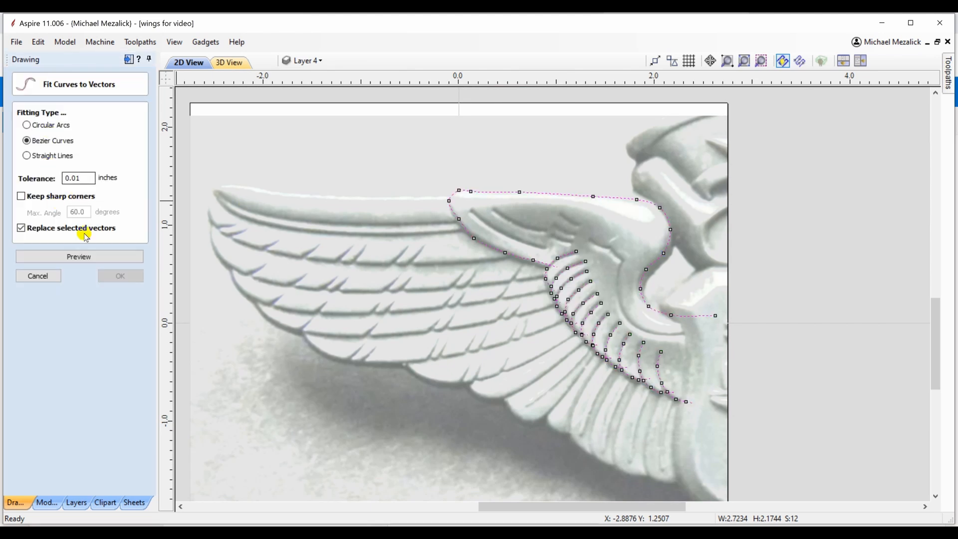
pyautogui.click(82, 257)
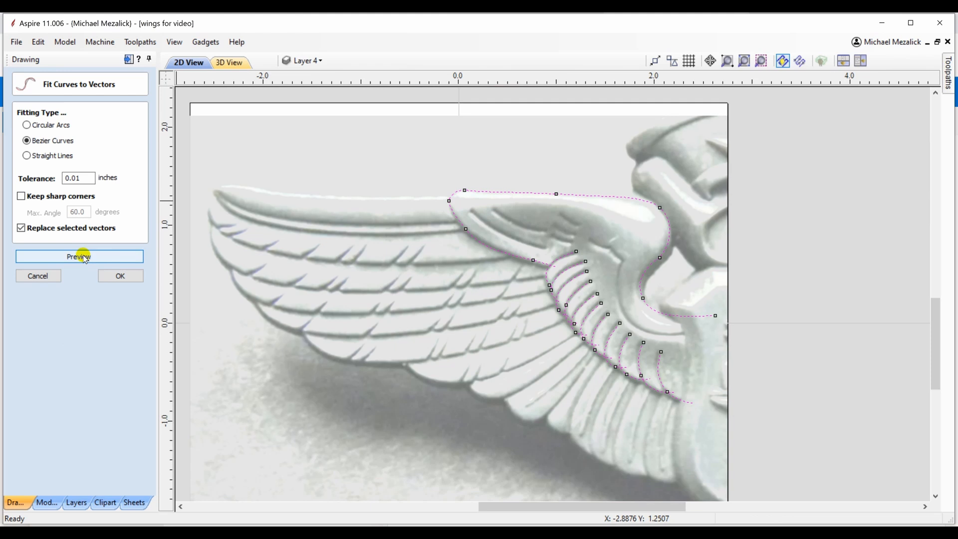
pyautogui.click(116, 274)
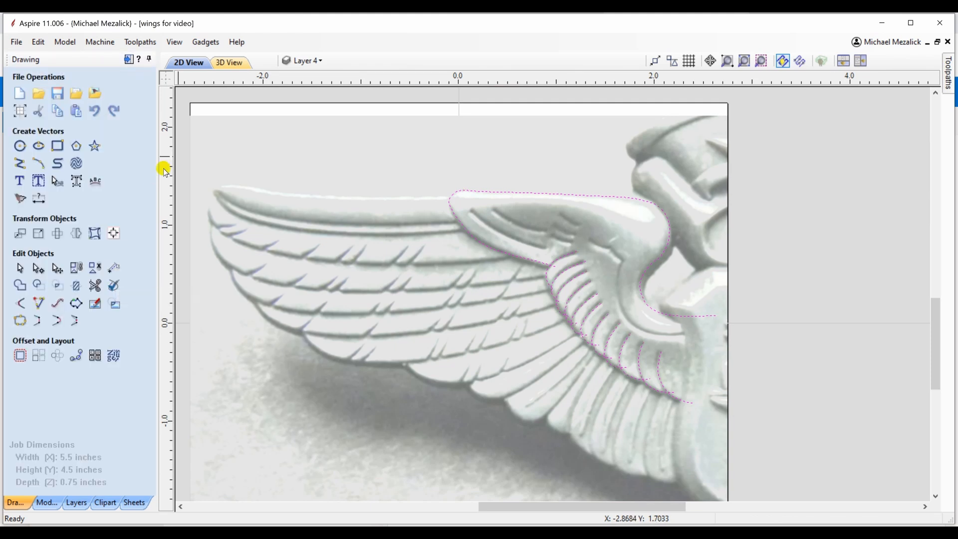
pyautogui.click(767, 137)
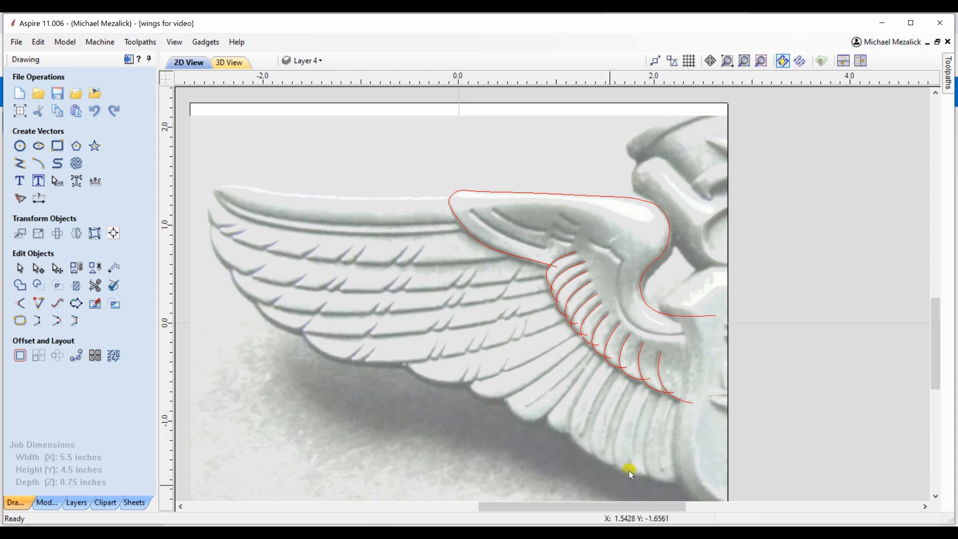
# In the wings for video_2 file, copy the selected wing outline and feather vectors to Layer 3
pyautogui.click(580, 532)
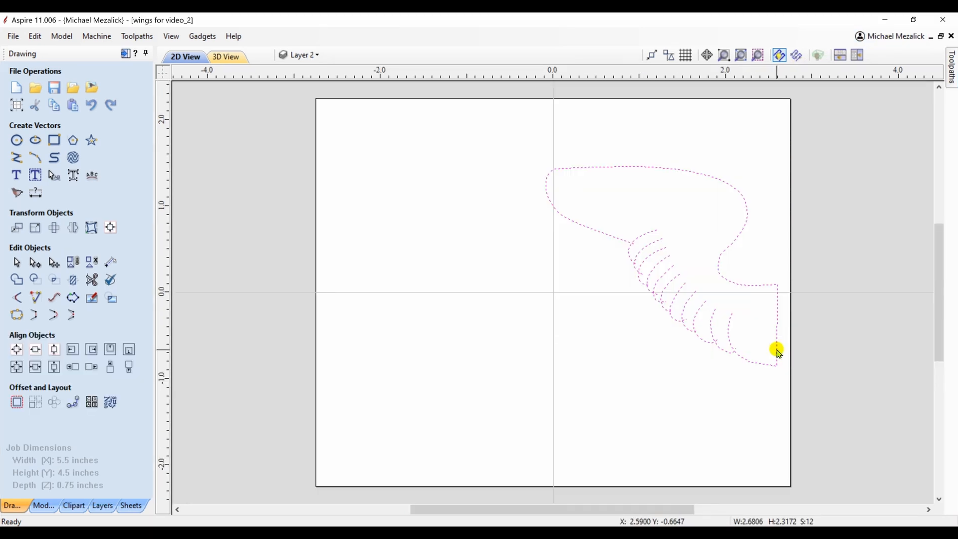
pyautogui.rightClick(776, 349)
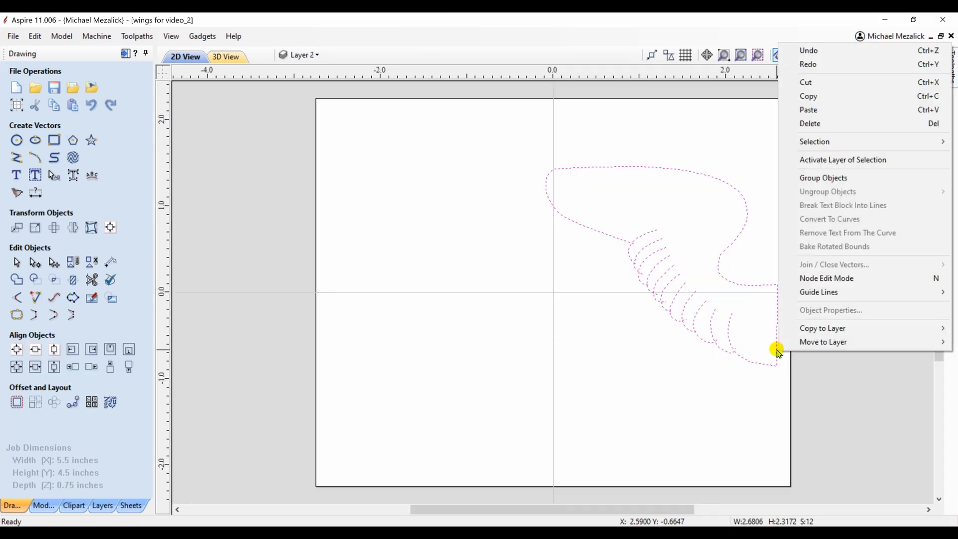
pyautogui.moveTo(807, 330)
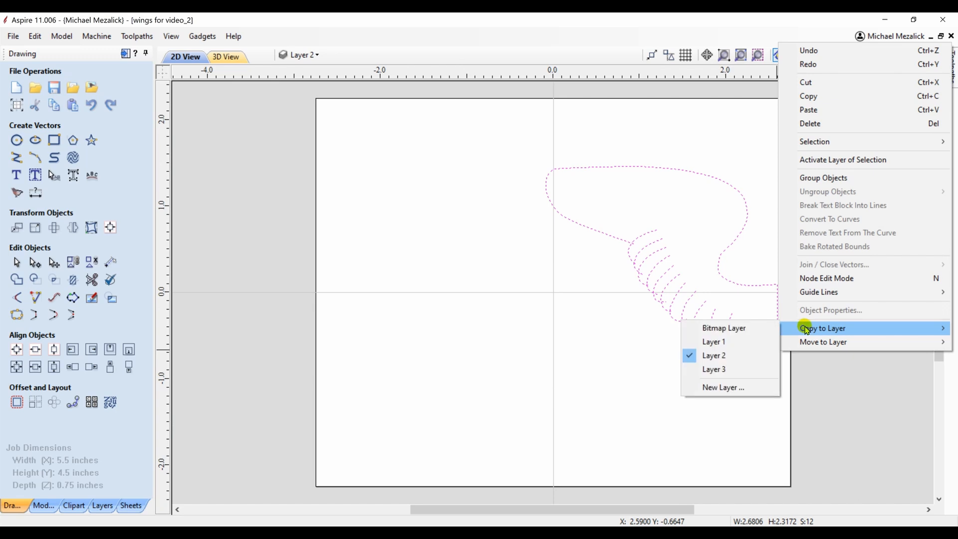
pyautogui.click(718, 372)
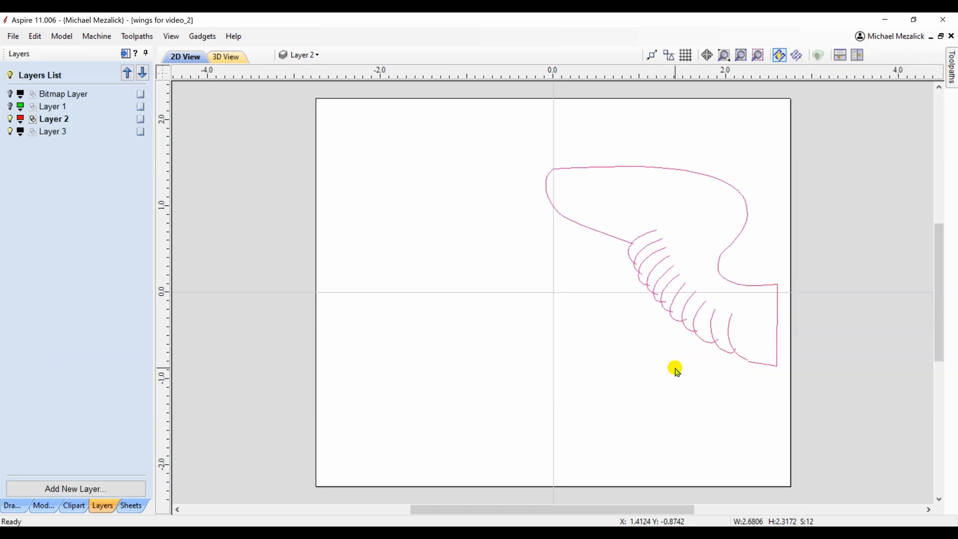
# Hide Layer 2 and make Layer 3 the active layer
pyautogui.click(10, 119)
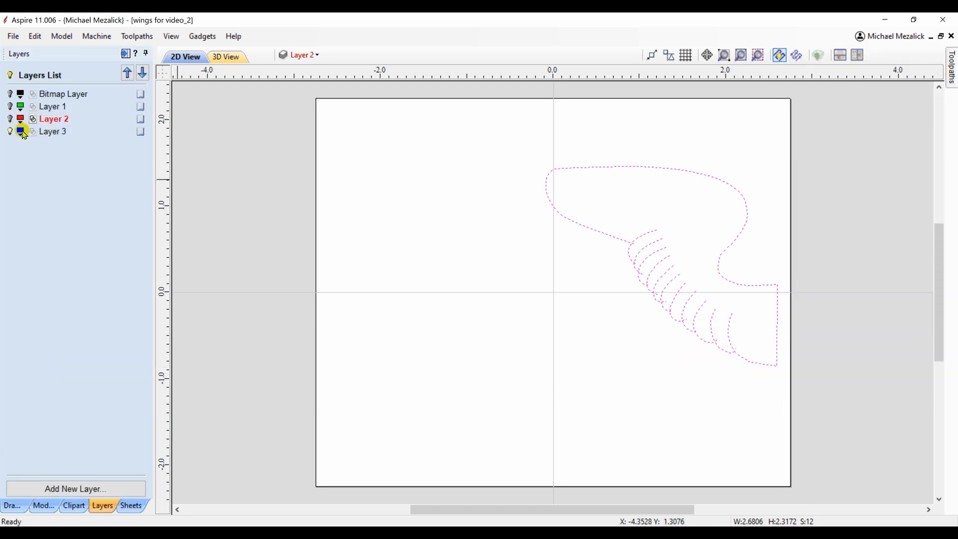
pyautogui.click(49, 133)
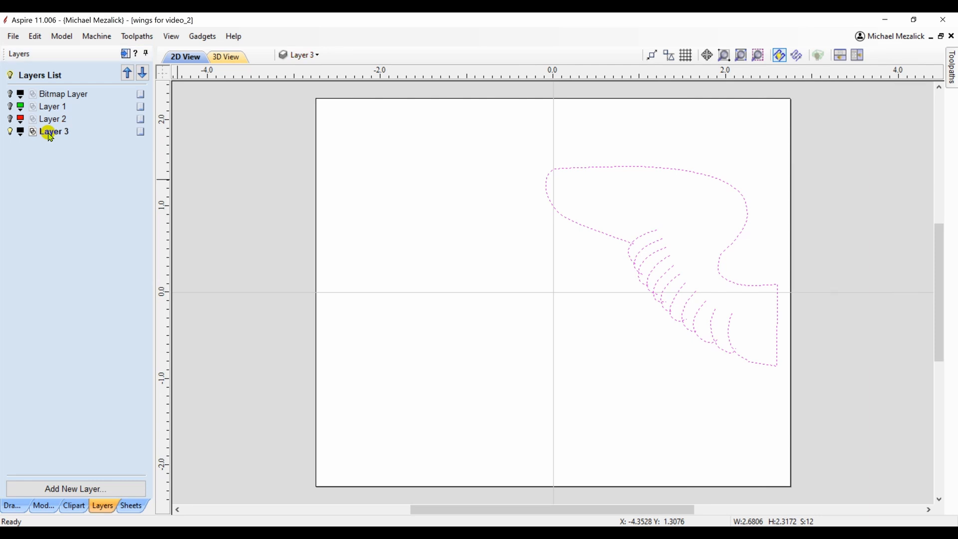
# Trim the overlapping feather curve ends inside the wing outline with Interactive Vector Trim, leaving one scalloped lower edge
pyautogui.click(12, 507)
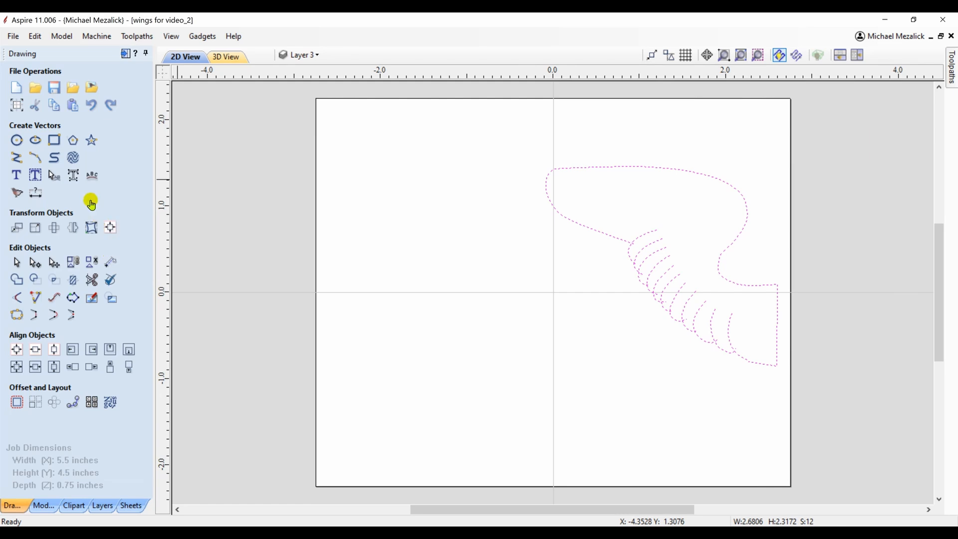
pyautogui.click(92, 282)
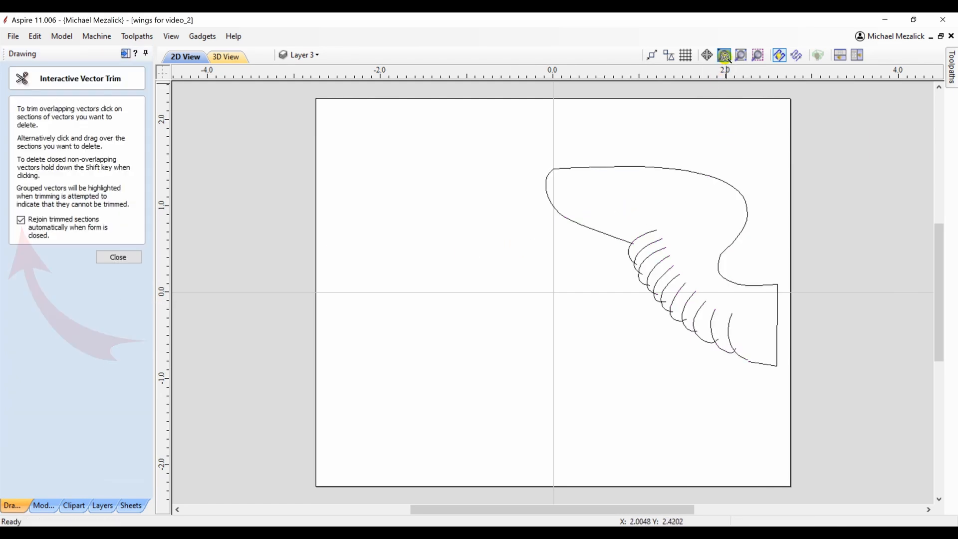
pyautogui.scroll(3, 692, 281)
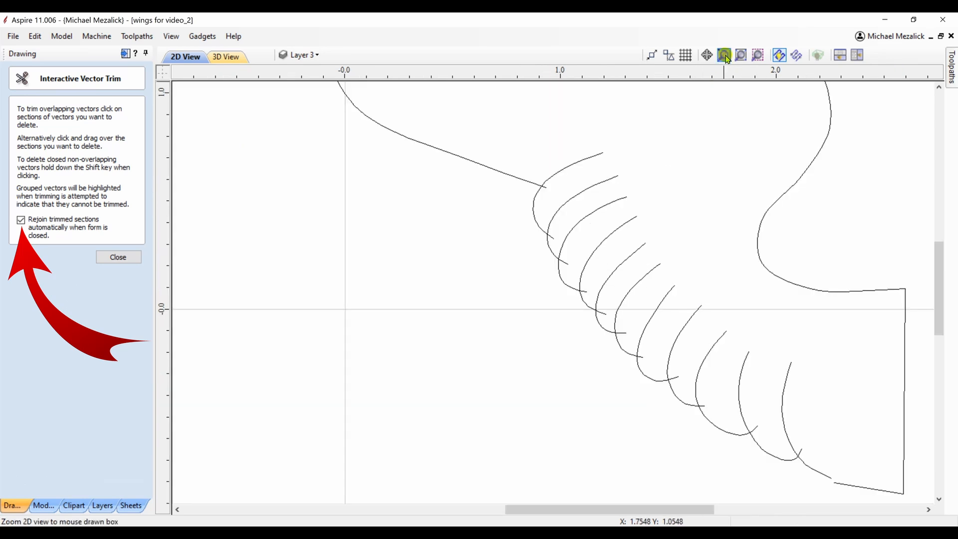
pyautogui.click(594, 156)
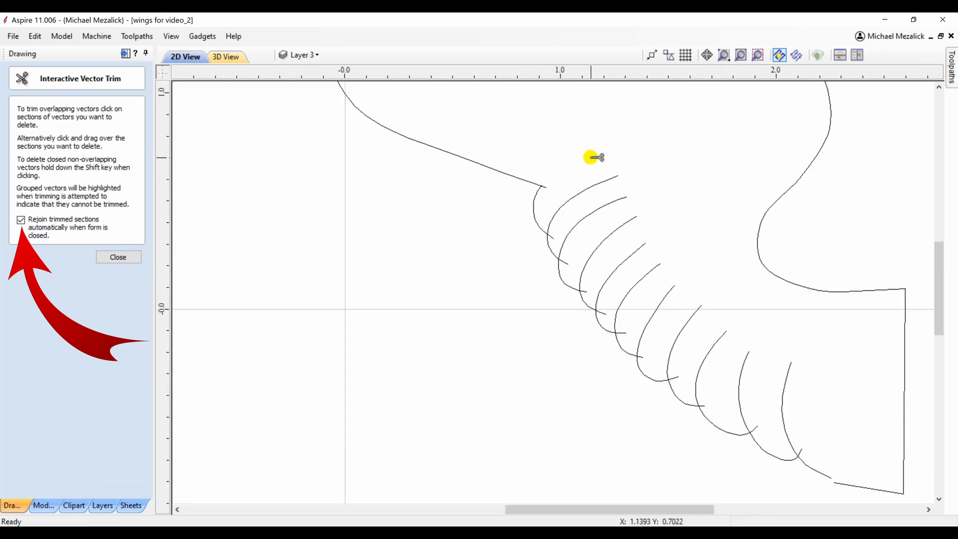
pyautogui.click(559, 202)
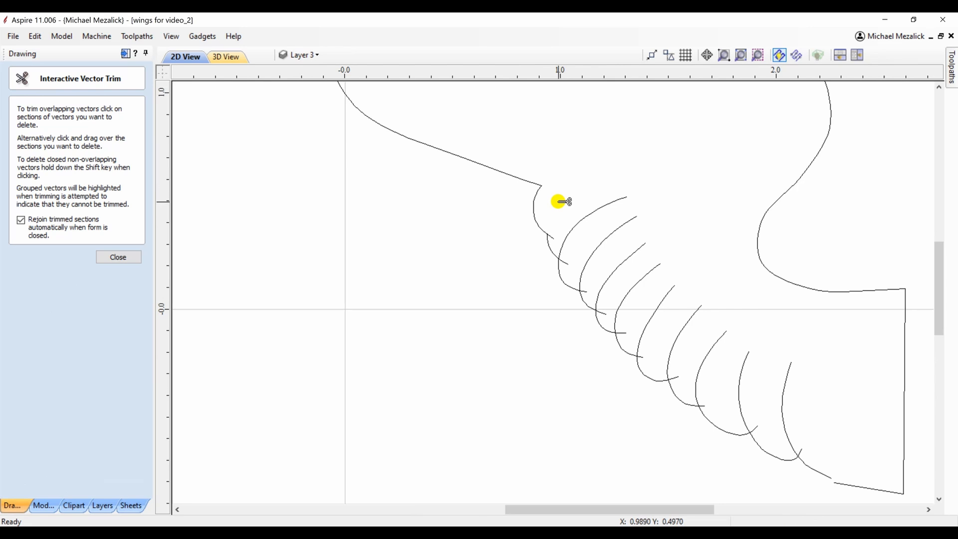
pyautogui.click(568, 238)
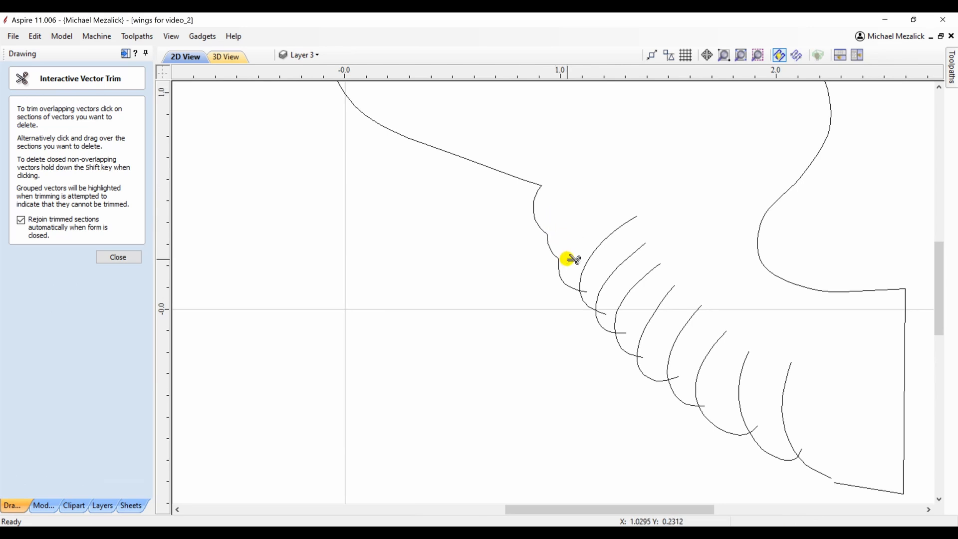
pyautogui.click(591, 258)
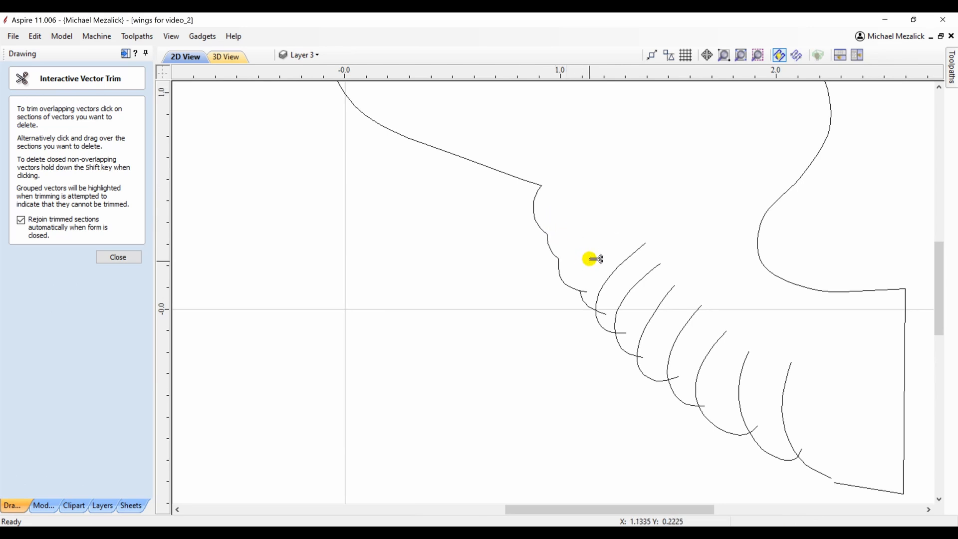
pyautogui.click(603, 285)
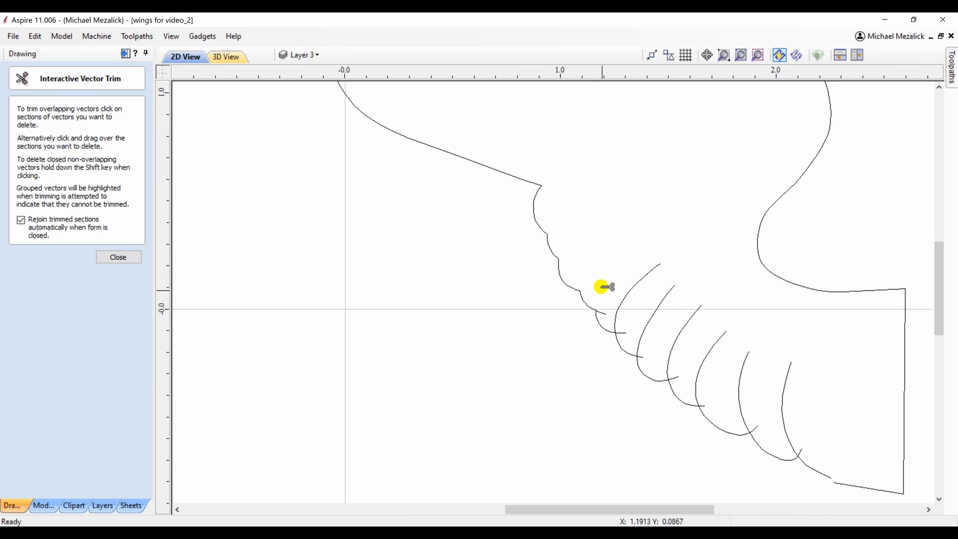
pyautogui.click(621, 307)
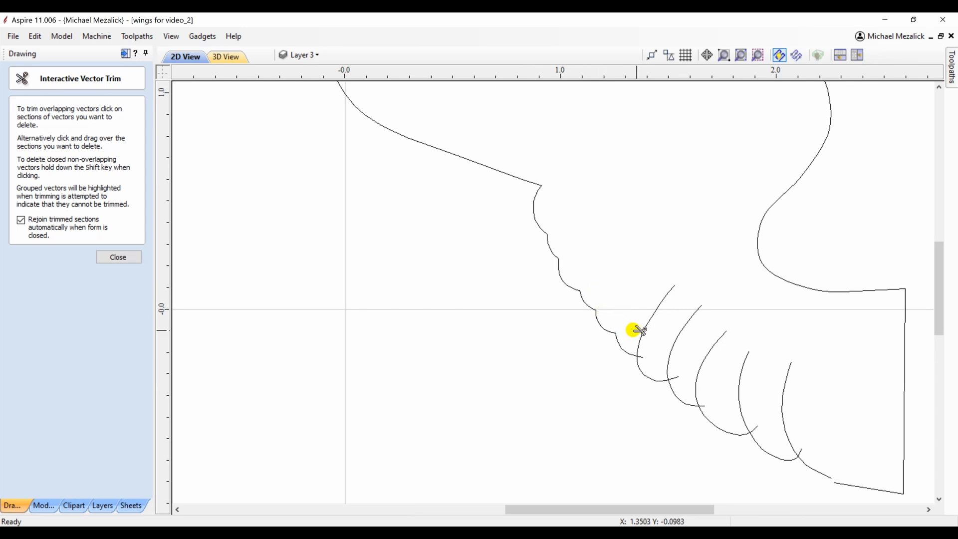
pyautogui.click(640, 330)
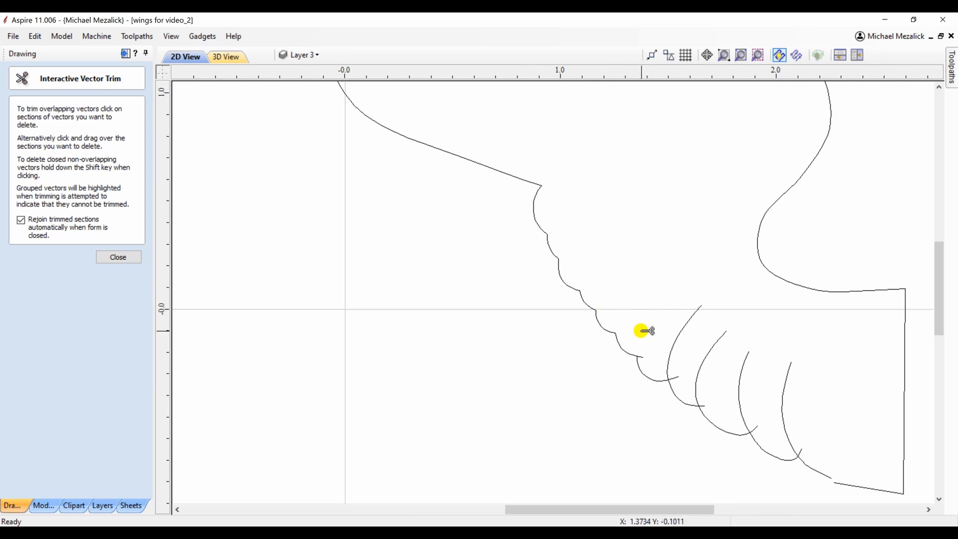
pyautogui.click(668, 352)
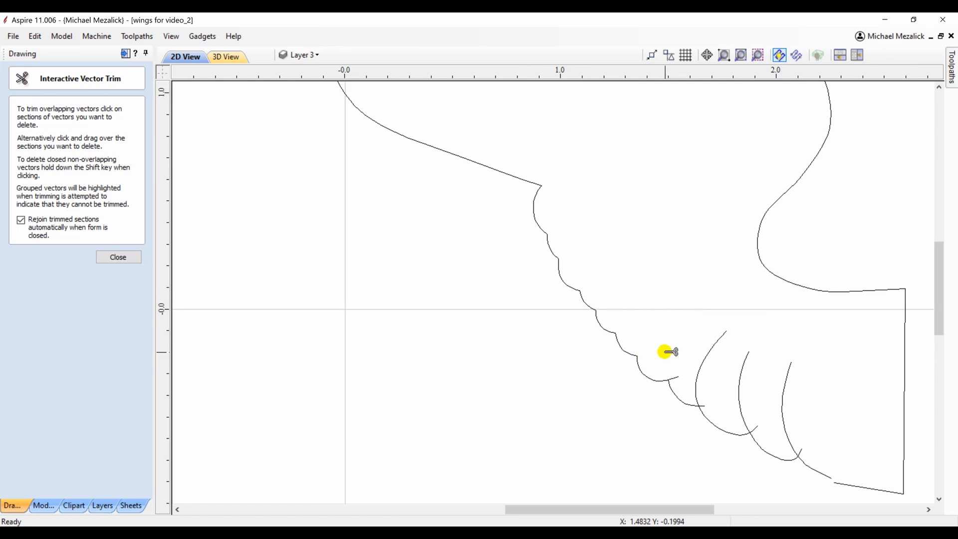
pyautogui.click(696, 377)
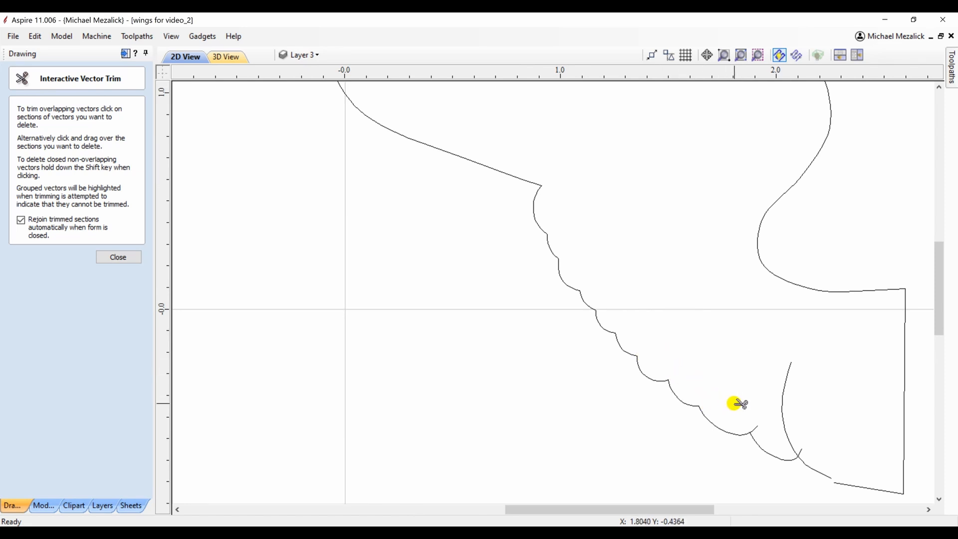
pyautogui.click(758, 426)
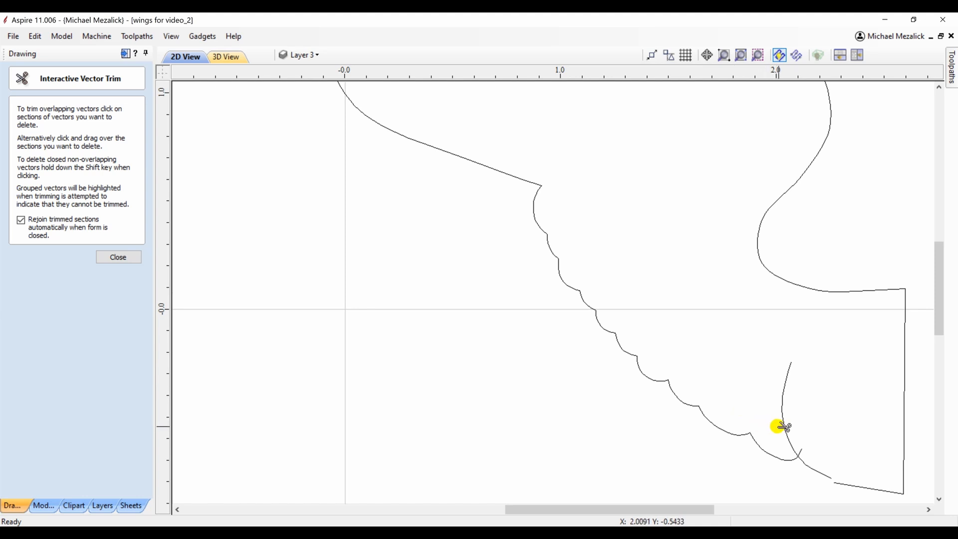
pyautogui.click(784, 427)
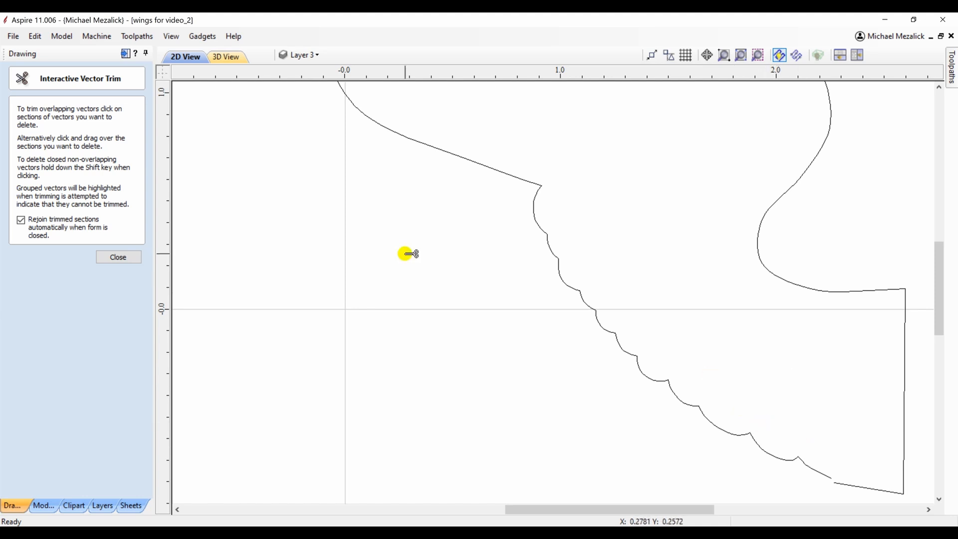
pyautogui.click(127, 257)
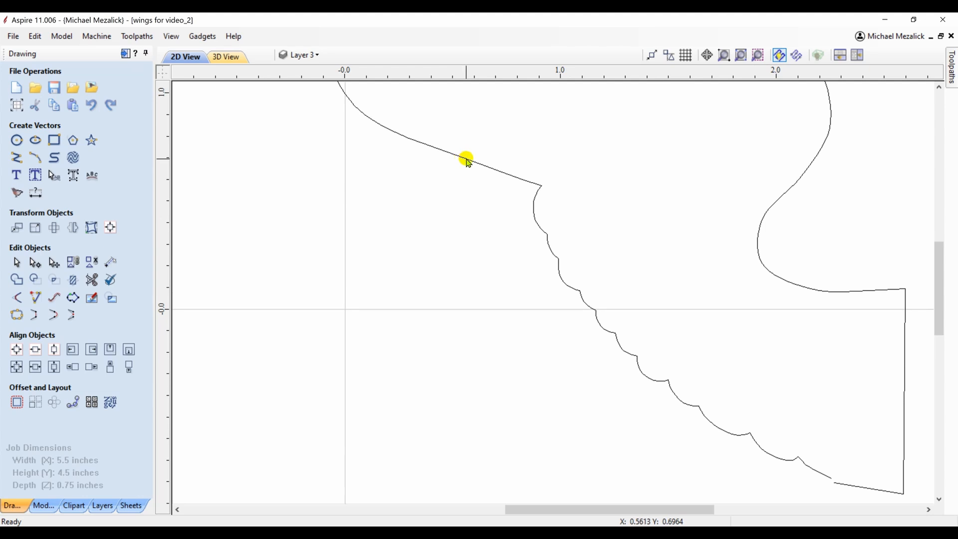
# Show the Bitmap Layer behind the trimmed wing outline and change Layer 3's color to green
pyautogui.click(467, 159)
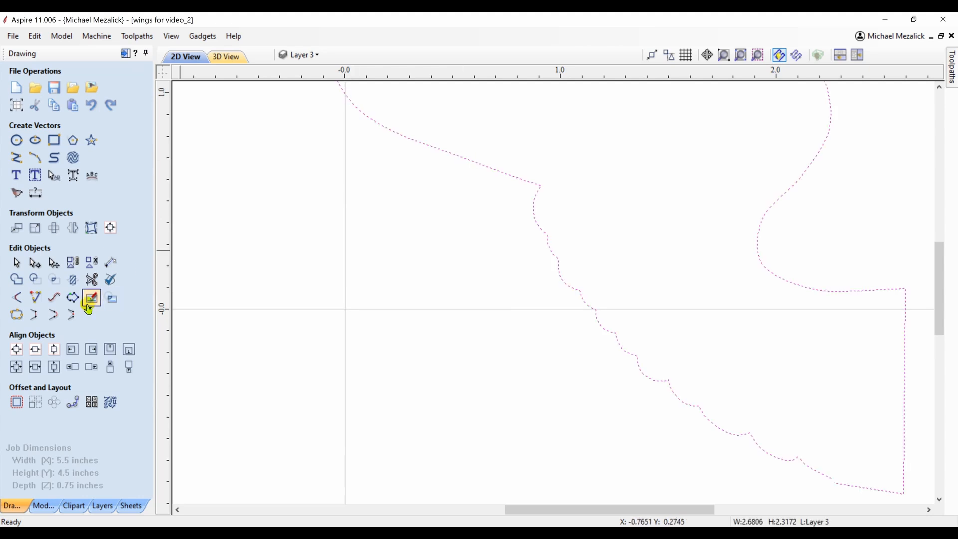
pyautogui.click(746, 58)
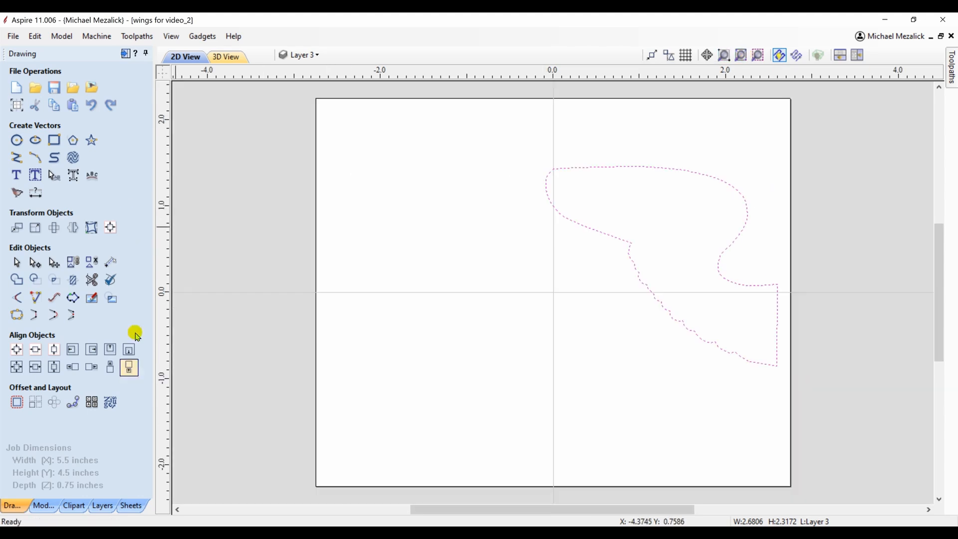
pyautogui.click(103, 506)
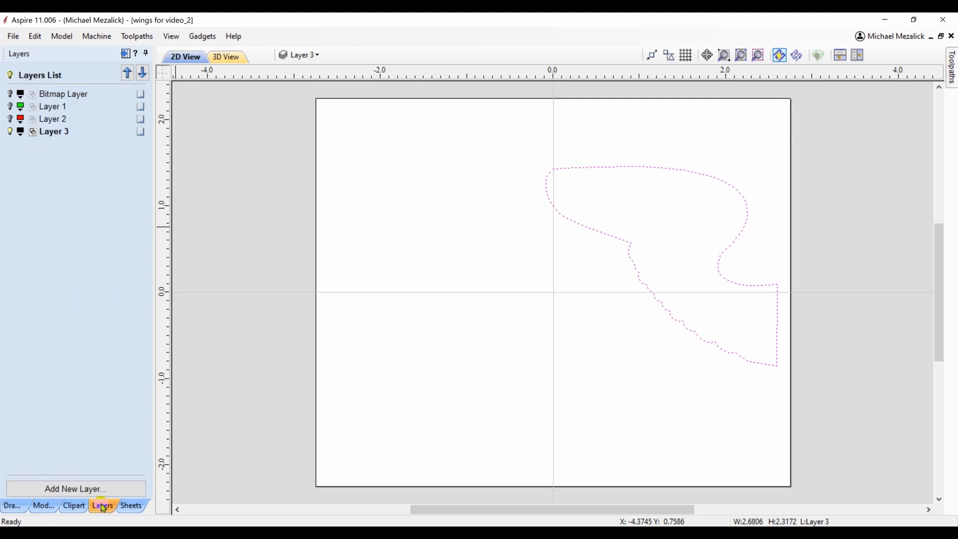
pyautogui.click(10, 94)
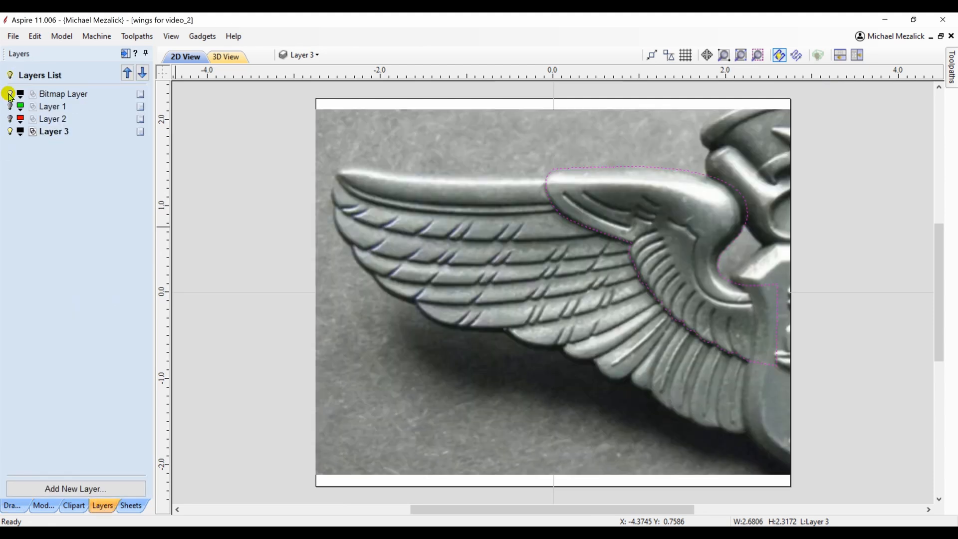
pyautogui.click(21, 133)
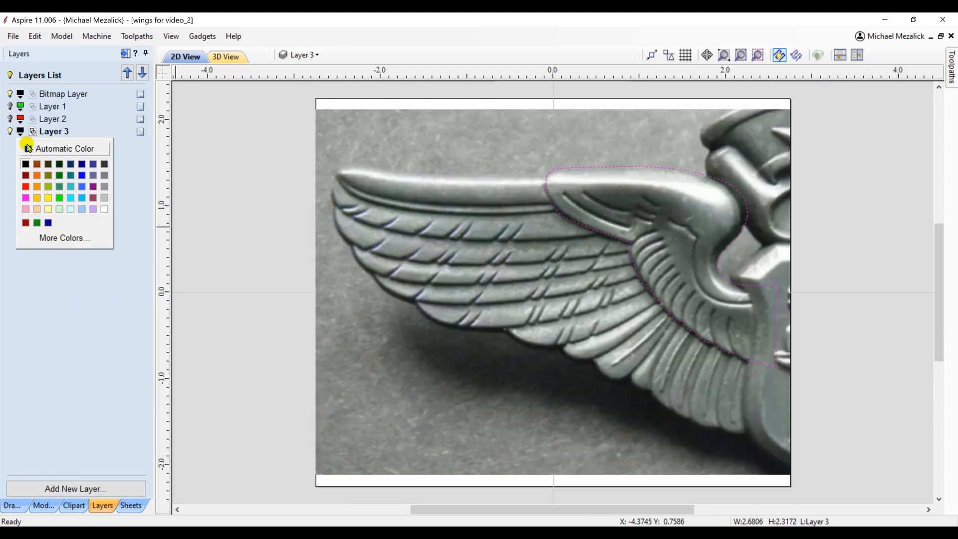
pyautogui.click(59, 199)
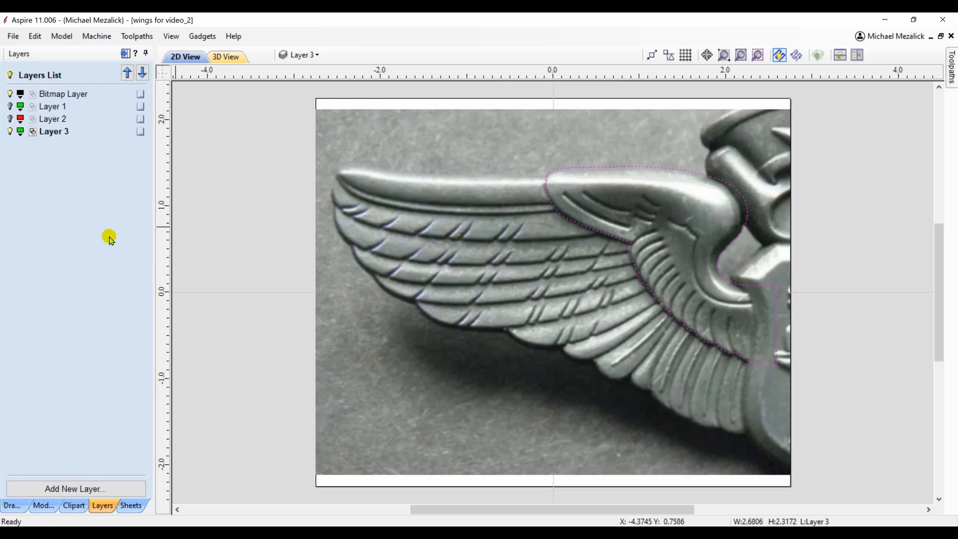
pyautogui.click(238, 242)
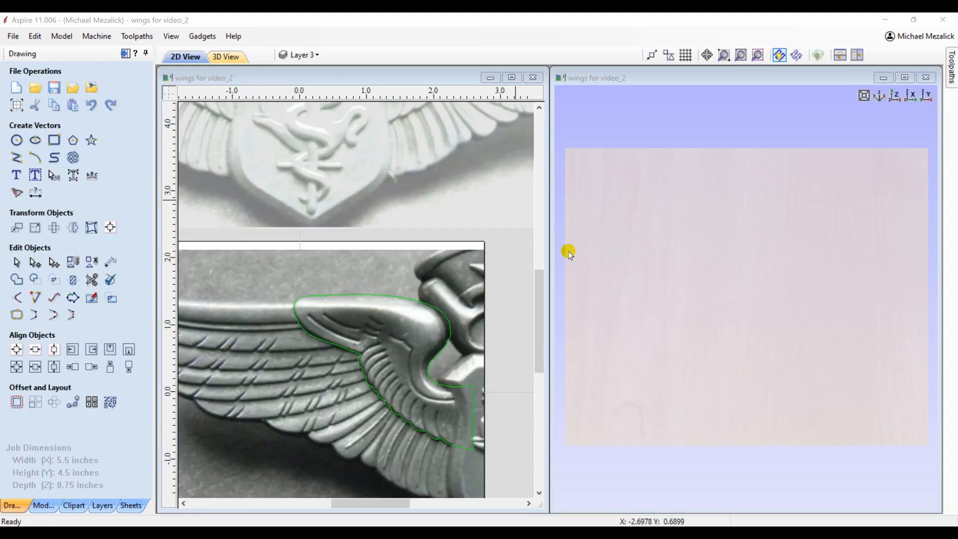
# Draw a 0.8-inch-diameter circle over the wing's shoulder, centered at about X 1.71, Y 0.93
pyautogui.click(446, 316)
pyautogui.click(17, 141)
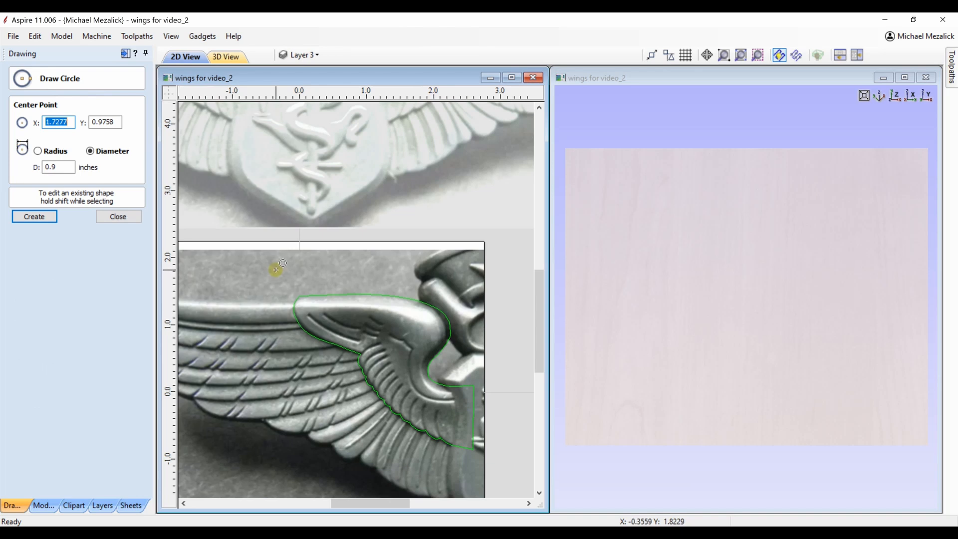
pyautogui.click(414, 329)
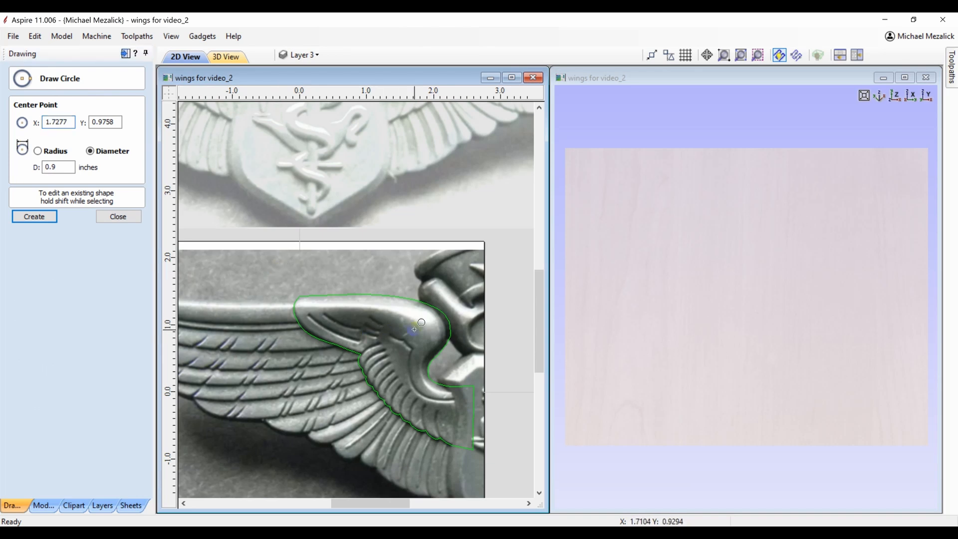
pyautogui.click(435, 345)
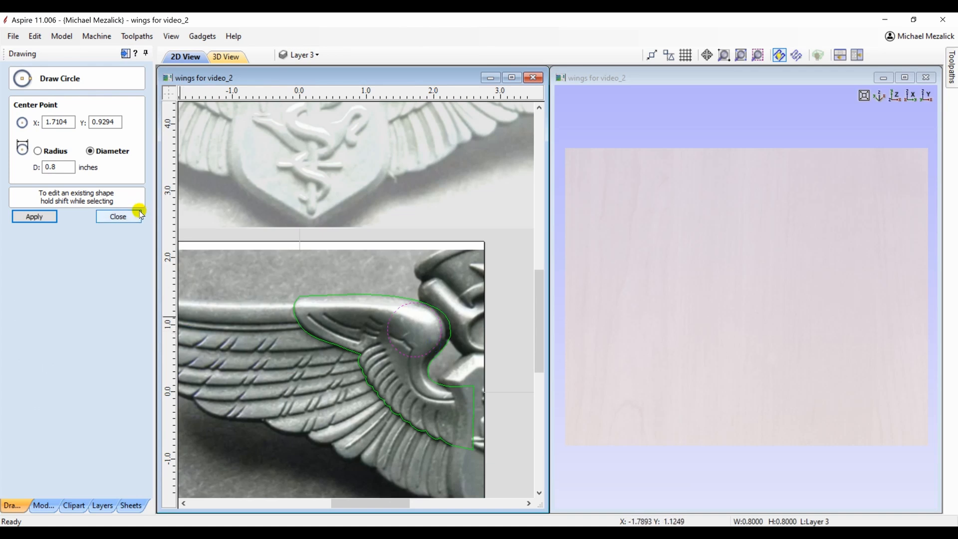
pyautogui.click(118, 216)
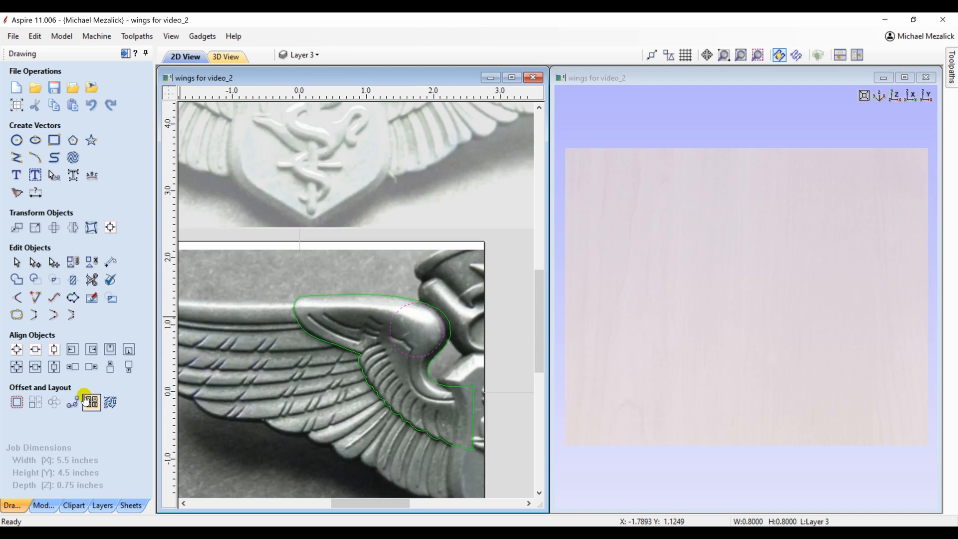
# Create a round-profile shape from the shoulder circle with a 54° angle, combined by merging with other components
pyautogui.click(43, 506)
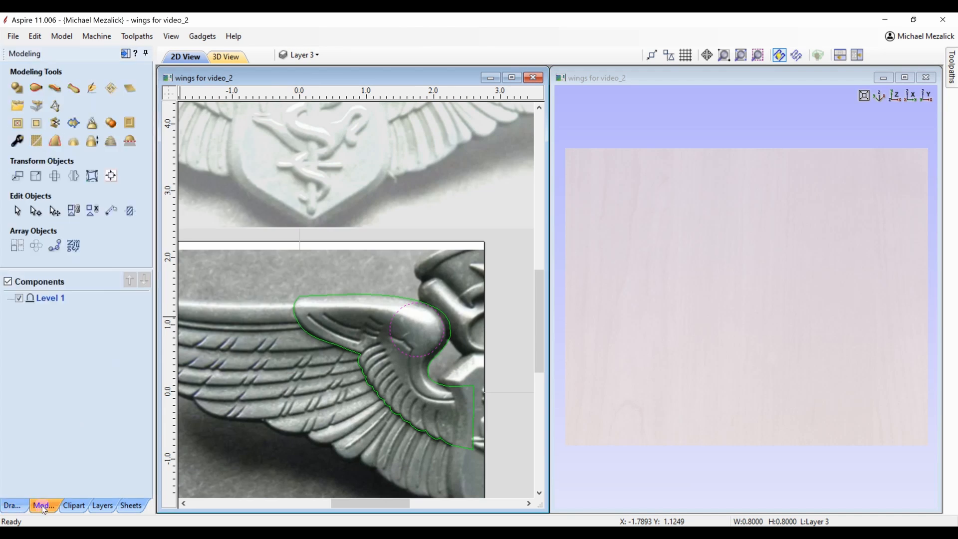
pyautogui.click(17, 89)
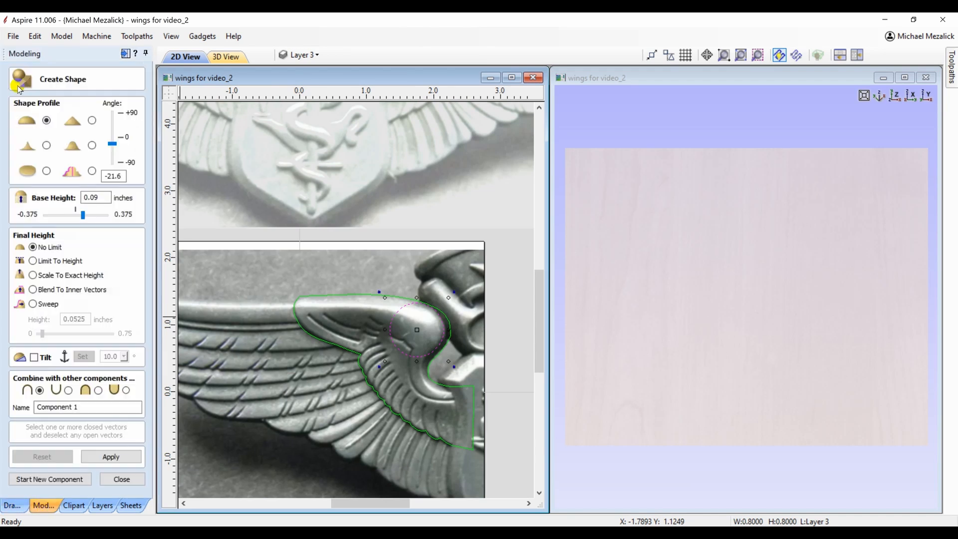
pyautogui.moveTo(112, 137)
pyautogui.mouseDown()
pyautogui.moveTo(112, 147)
pyautogui.moveTo(113, 130)
pyautogui.mouseUp()
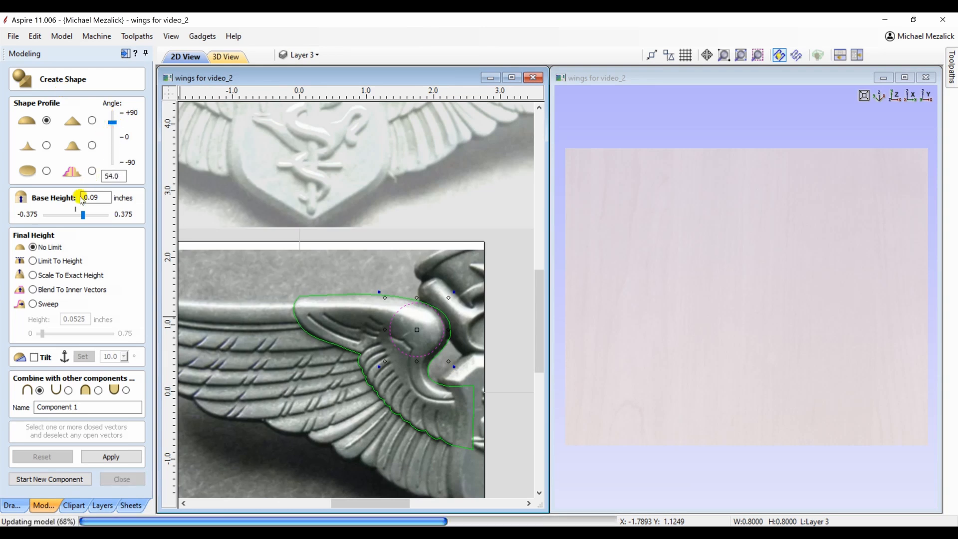
pyautogui.click(99, 390)
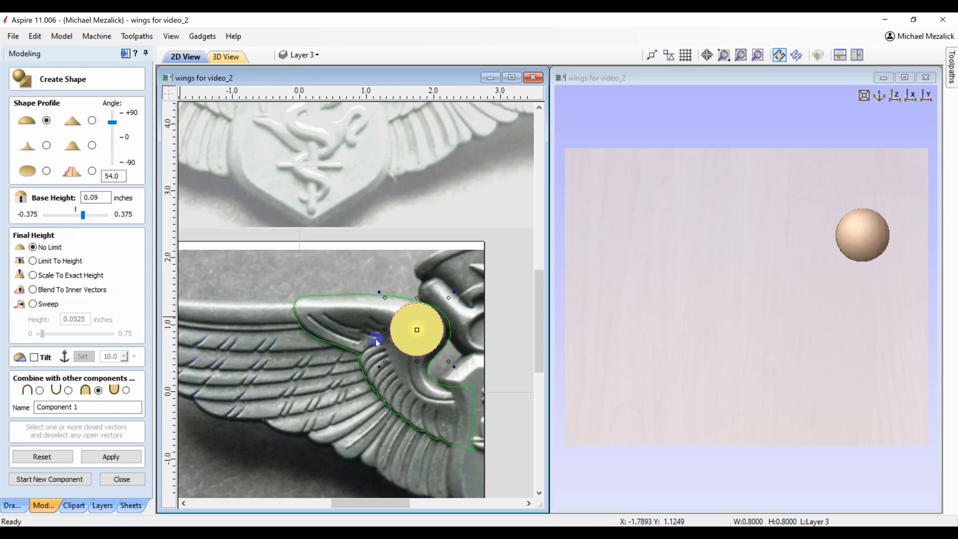
# Set the shoulder dome's base height to 0.0 and its angle to 81°, and apply the shape
pyautogui.click(860, 369)
pyautogui.moveTo(881, 378); pyautogui.dragTo(786, 274)
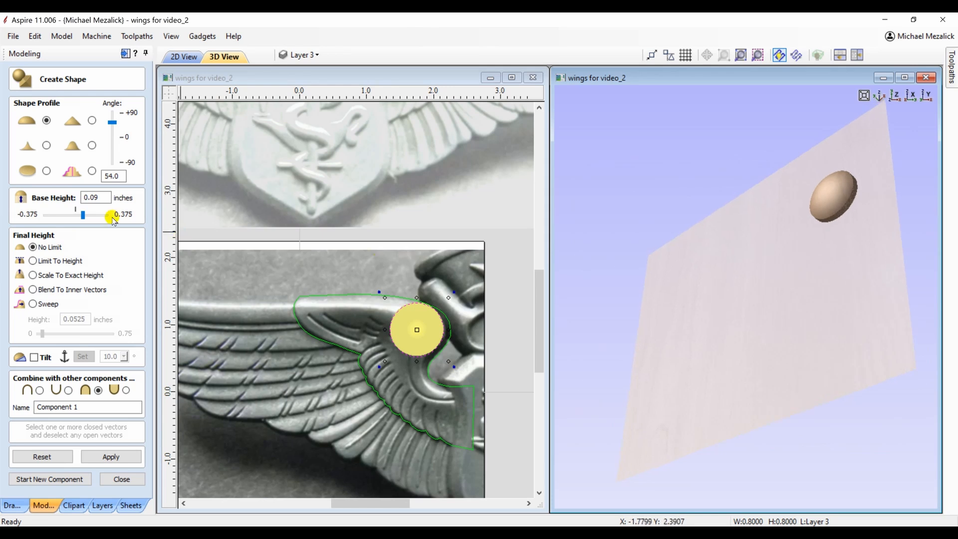
pyautogui.click(76, 210)
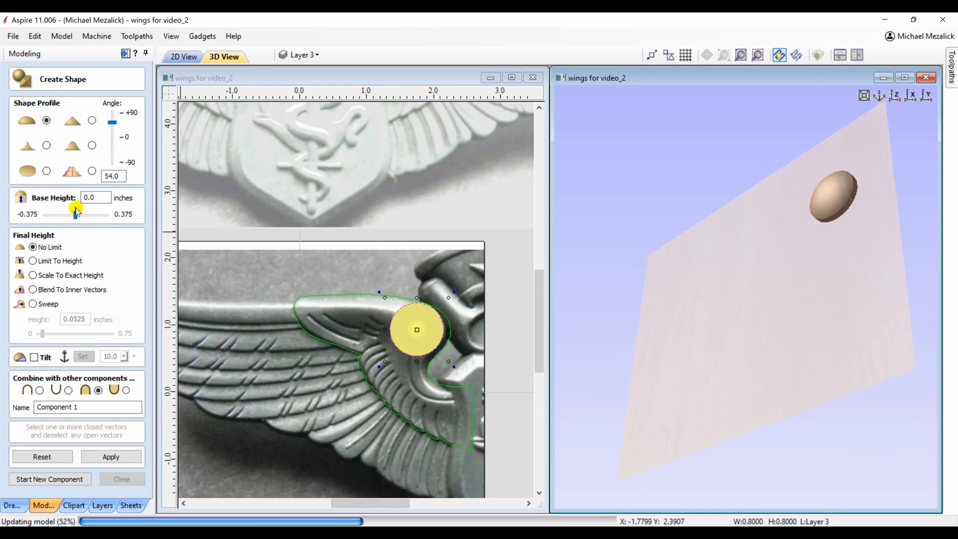
pyautogui.moveTo(112, 124); pyautogui.dragTo(114, 122)
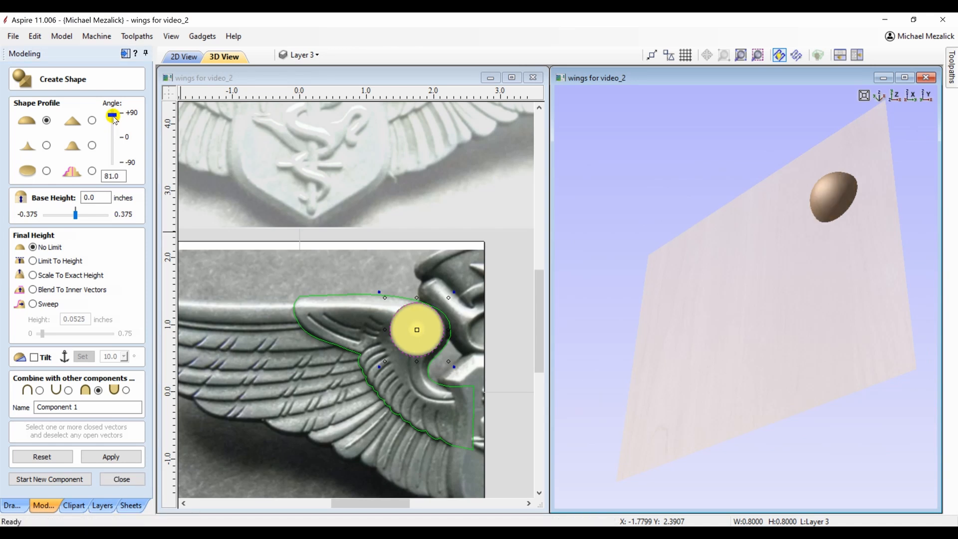
pyautogui.click(106, 456)
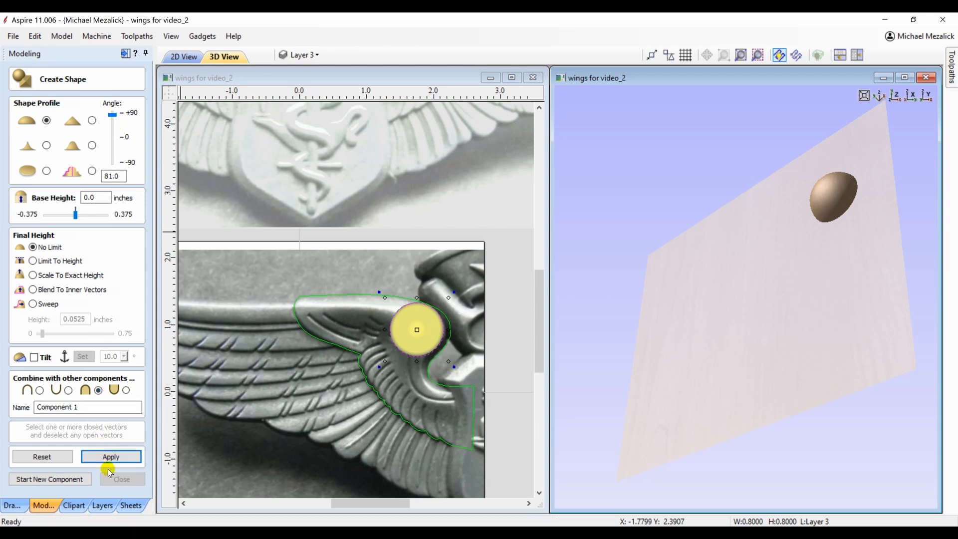
pyautogui.click(110, 478)
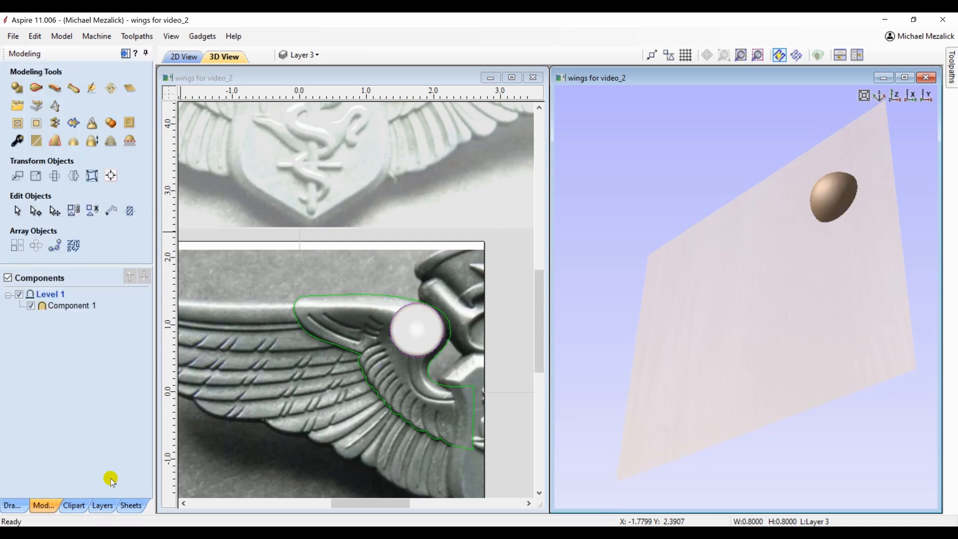
# Select the shoulder dome together with the wing bitmap and start Sculpting with the image overlaid in a maximized 3D view
pyautogui.click(423, 328)
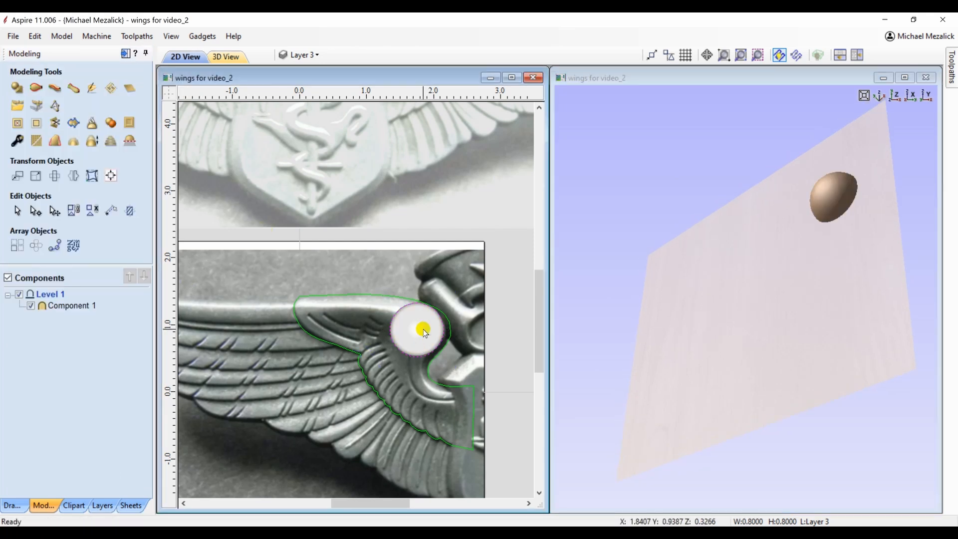
pyautogui.click(286, 374)
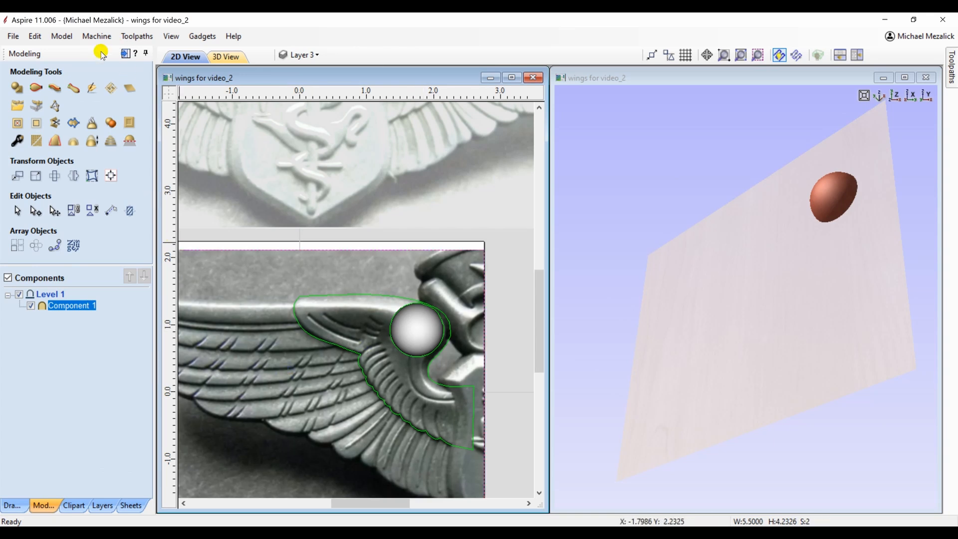
pyautogui.click(93, 90)
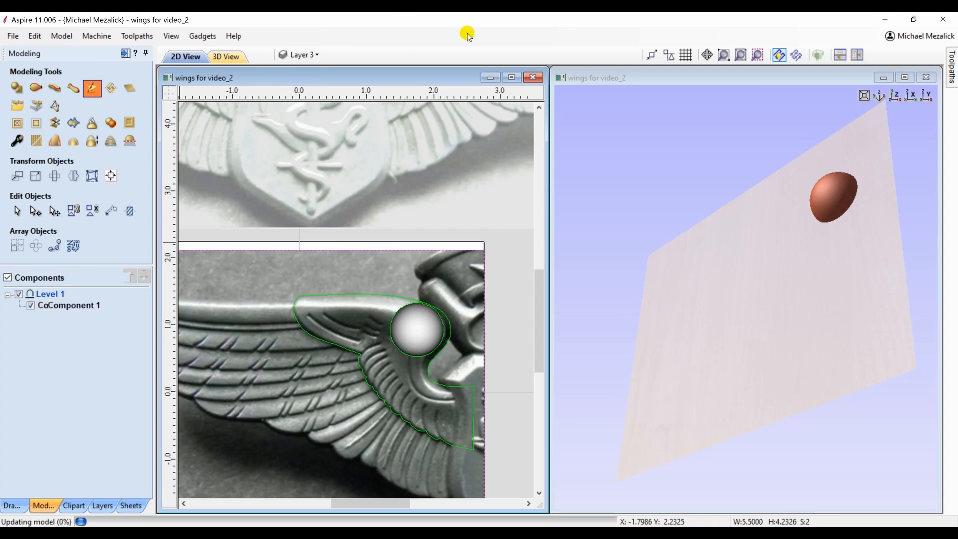
pyautogui.click(850, 88)
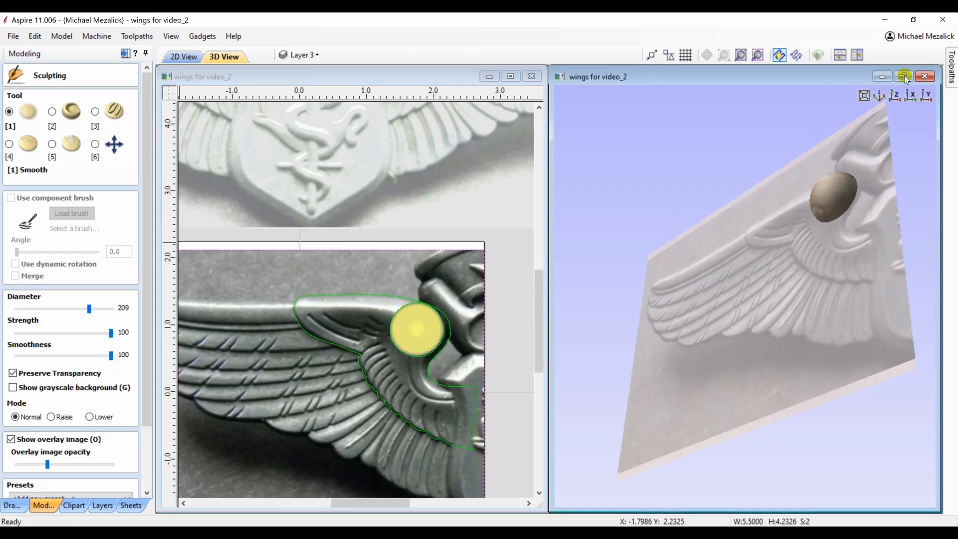
pyautogui.click(905, 78)
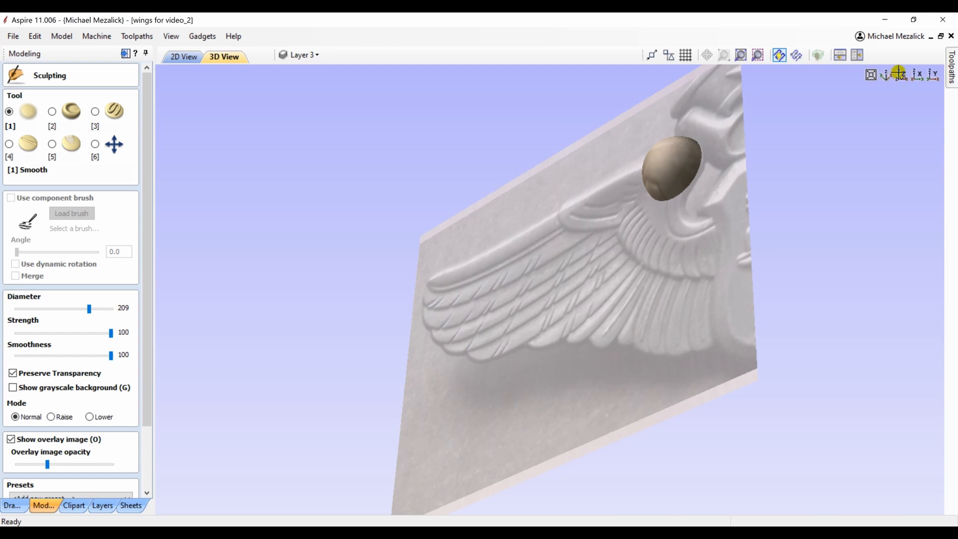
# Smudge the dome at diameter 209, strength 58 and Preserve Transparency off, outward to the wing tip and down to the lower inner wing, and keep it
pyautogui.click(901, 74)
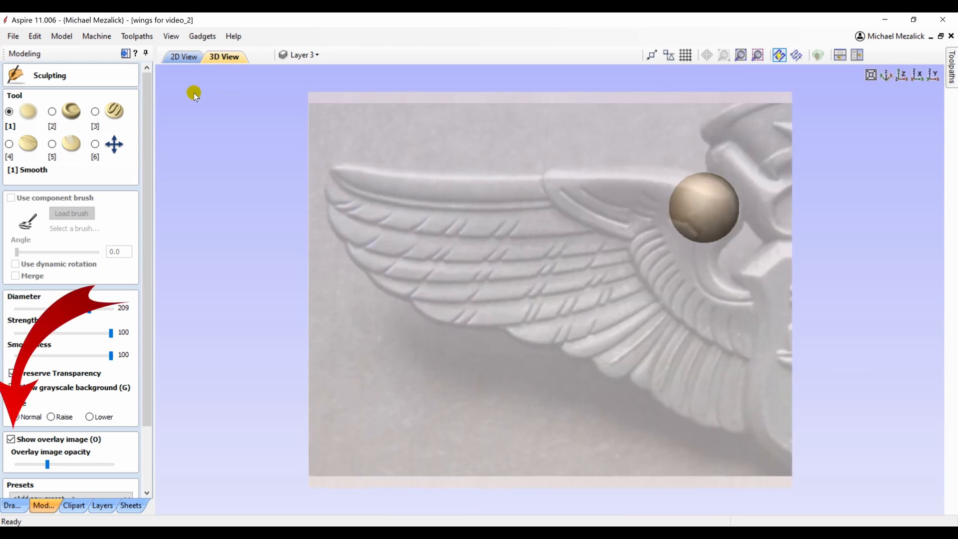
pyautogui.click(115, 145)
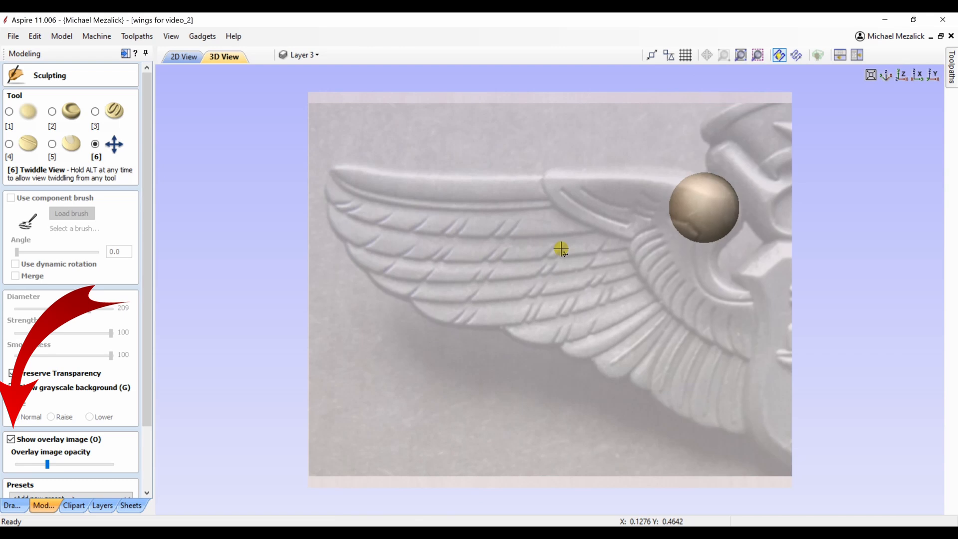
pyautogui.scroll(5, 561, 248)
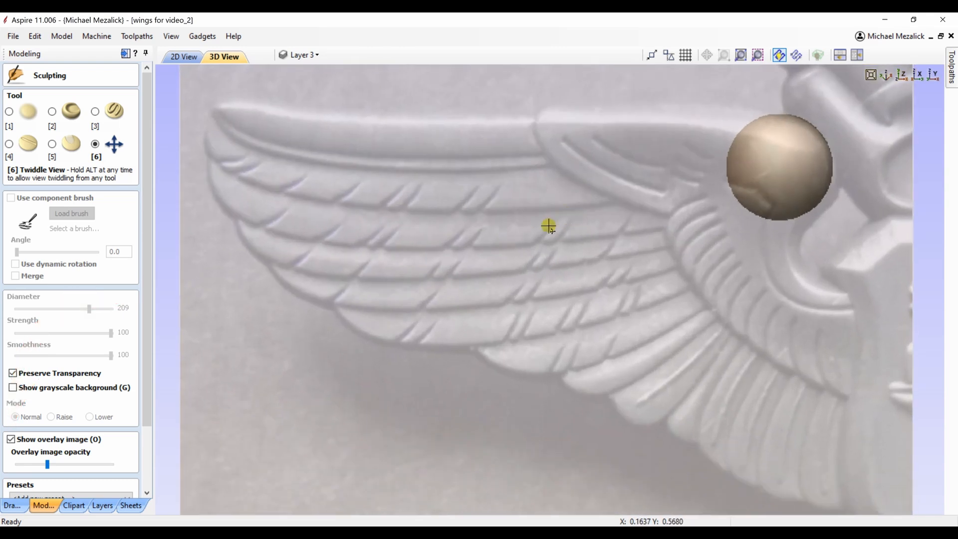
pyautogui.moveTo(549, 226); pyautogui.dragTo(436, 273, button='middle')
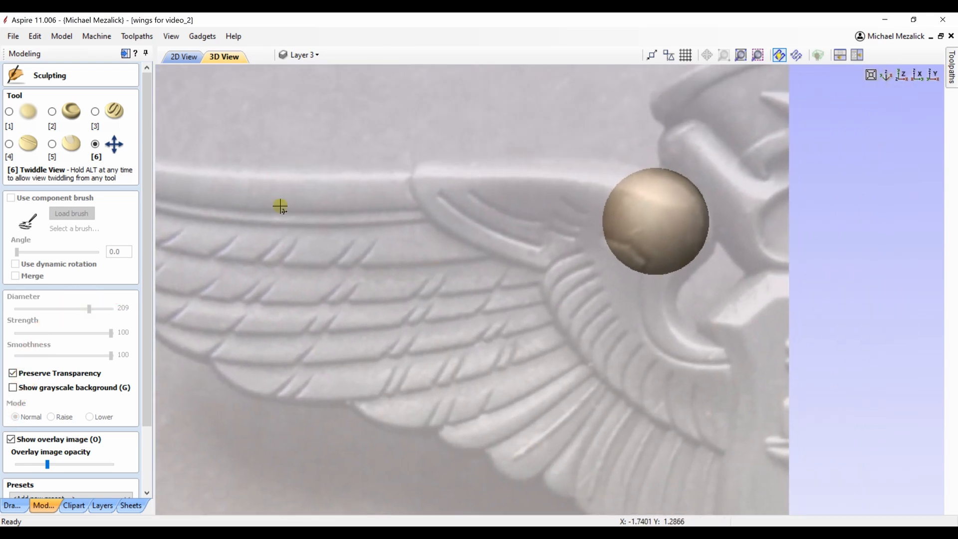
pyautogui.click(70, 112)
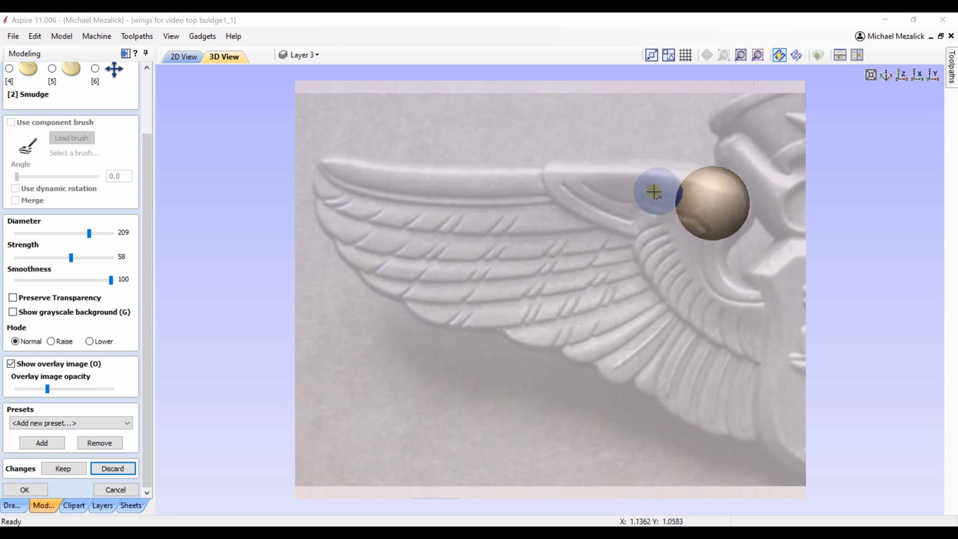
pyautogui.moveTo(695, 188)
pyautogui.mouseDown()
pyautogui.moveTo(663, 175)
pyautogui.moveTo(613, 176)
pyautogui.moveTo(652, 171)
pyautogui.moveTo(550, 169)
pyautogui.mouseUp()
pyautogui.moveTo(718, 227)
pyautogui.mouseDown()
pyautogui.moveTo(716, 280)
pyautogui.moveTo(729, 280)
pyautogui.moveTo(742, 301)
pyautogui.moveTo(734, 286)
pyautogui.moveTo(773, 296)
pyautogui.mouseUp()
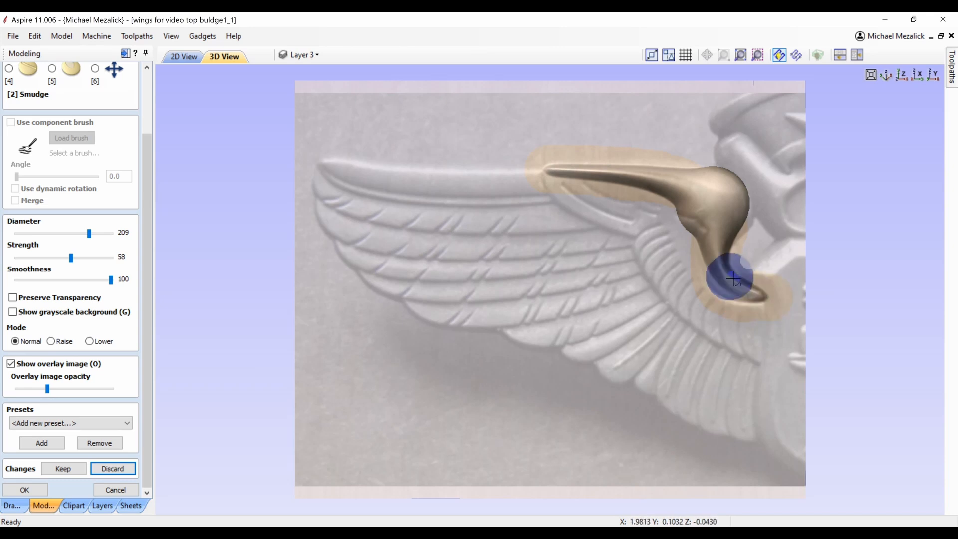
pyautogui.moveTo(720, 268)
pyautogui.mouseDown()
pyautogui.moveTo(757, 297)
pyautogui.moveTo(735, 274)
pyautogui.moveTo(750, 278)
pyautogui.moveTo(758, 287)
pyautogui.moveTo(733, 271)
pyautogui.moveTo(766, 285)
pyautogui.mouseUp()
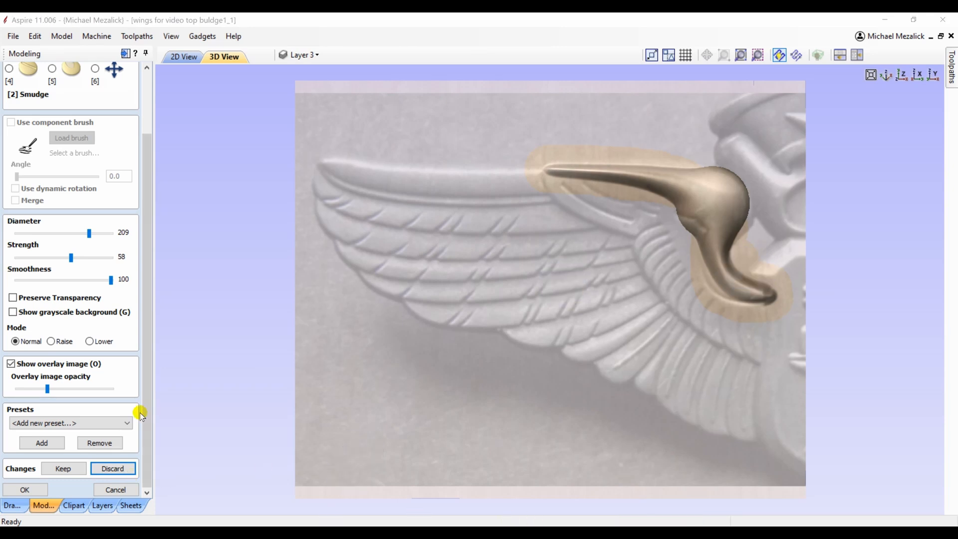
pyautogui.click(64, 469)
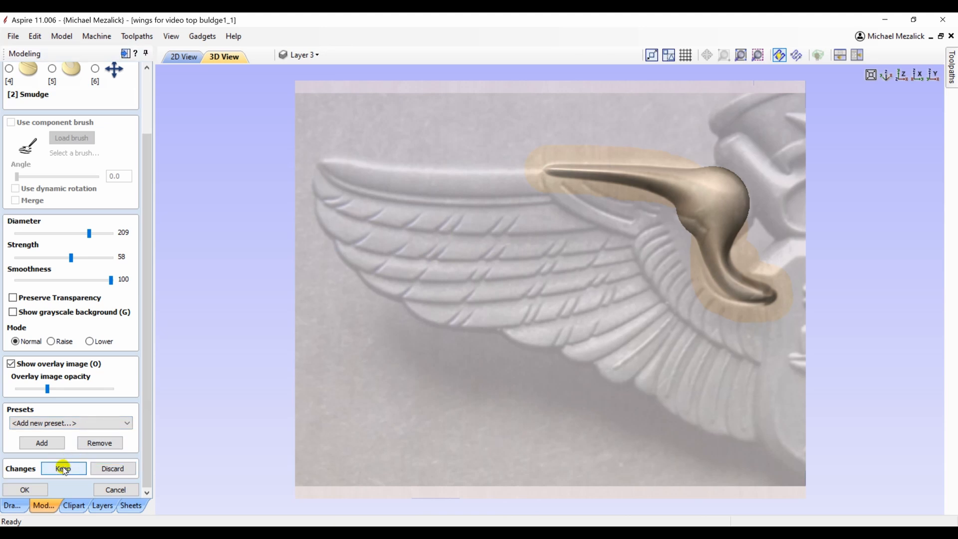
# Smooth the smudged shoulder's lower side toward the feathers at strength 100, keep the changes and finish sculpting
pyautogui.scroll(3, 148, 396)
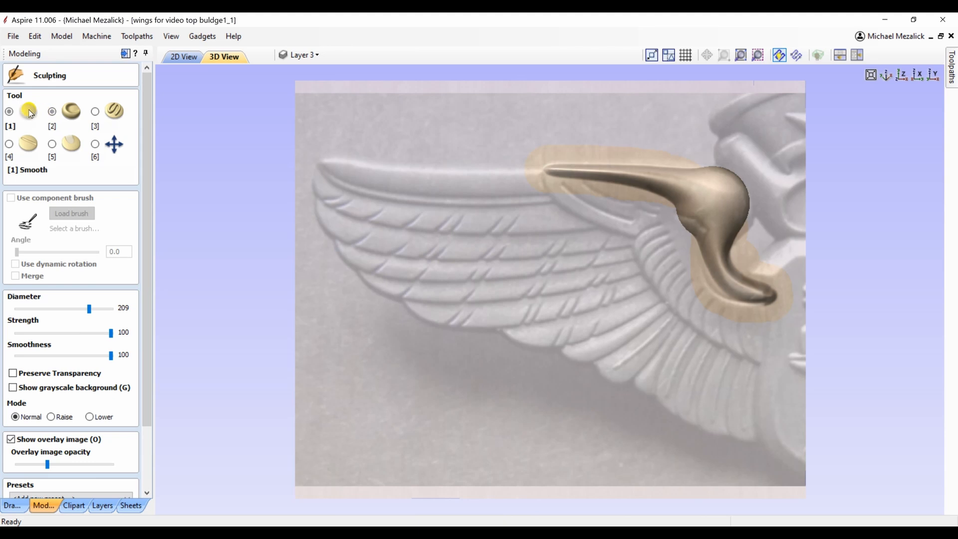
pyautogui.moveTo(682, 208)
pyautogui.mouseDown()
pyautogui.moveTo(621, 197)
pyautogui.moveTo(613, 185)
pyautogui.moveTo(632, 186)
pyautogui.moveTo(589, 183)
pyautogui.moveTo(681, 219)
pyautogui.moveTo(709, 273)
pyautogui.moveTo(751, 298)
pyautogui.moveTo(701, 254)
pyautogui.moveTo(675, 210)
pyautogui.moveTo(695, 226)
pyautogui.moveTo(667, 192)
pyautogui.moveTo(561, 171)
pyautogui.moveTo(605, 171)
pyautogui.moveTo(562, 175)
pyautogui.moveTo(663, 191)
pyautogui.moveTo(684, 220)
pyautogui.moveTo(669, 192)
pyautogui.moveTo(702, 274)
pyautogui.moveTo(776, 297)
pyautogui.moveTo(714, 280)
pyautogui.moveTo(695, 225)
pyautogui.moveTo(657, 192)
pyautogui.moveTo(552, 182)
pyautogui.mouseUp()
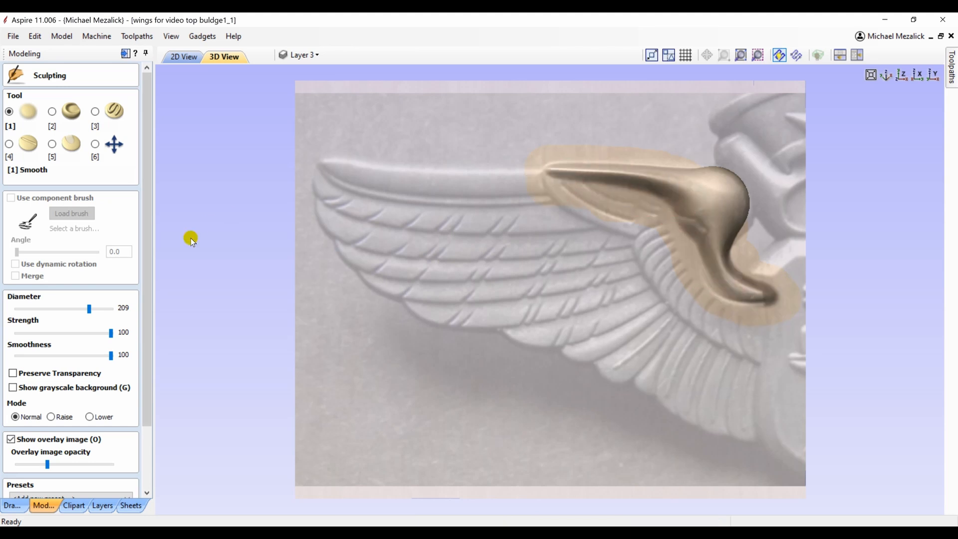
pyautogui.scroll(-3, 145, 409)
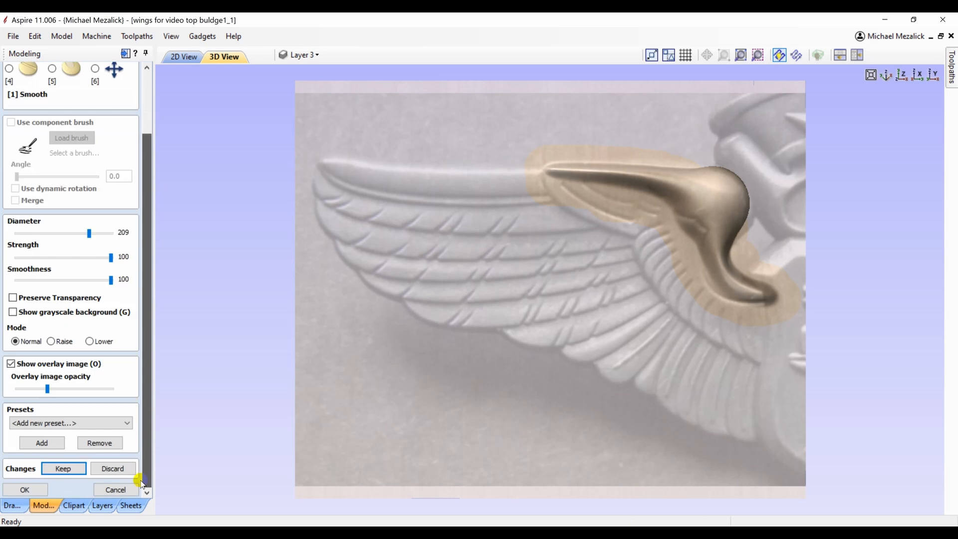
pyautogui.click(72, 467)
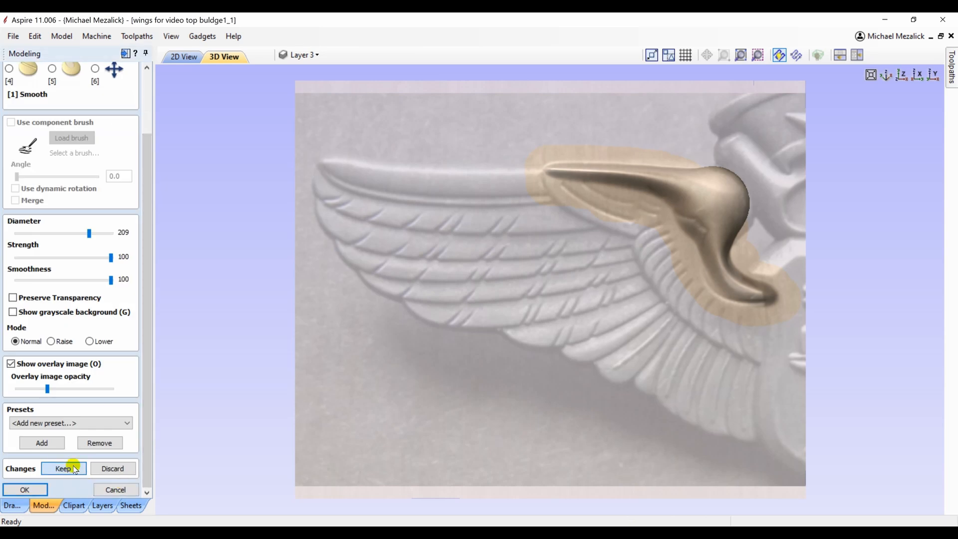
pyautogui.click(35, 488)
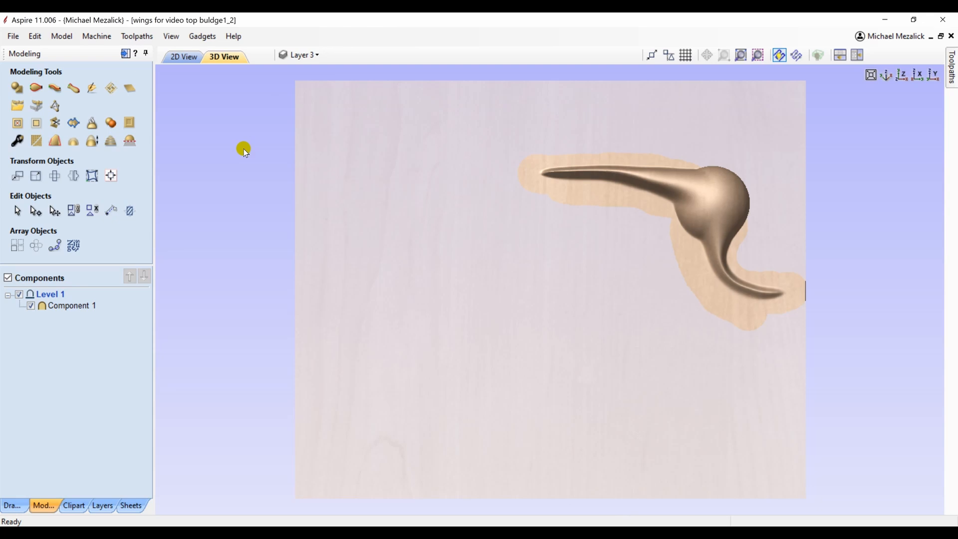
# Examine the wing outline and the center curve over the sculpted shoulder in an enlarged 2D view
pyautogui.press('F4')
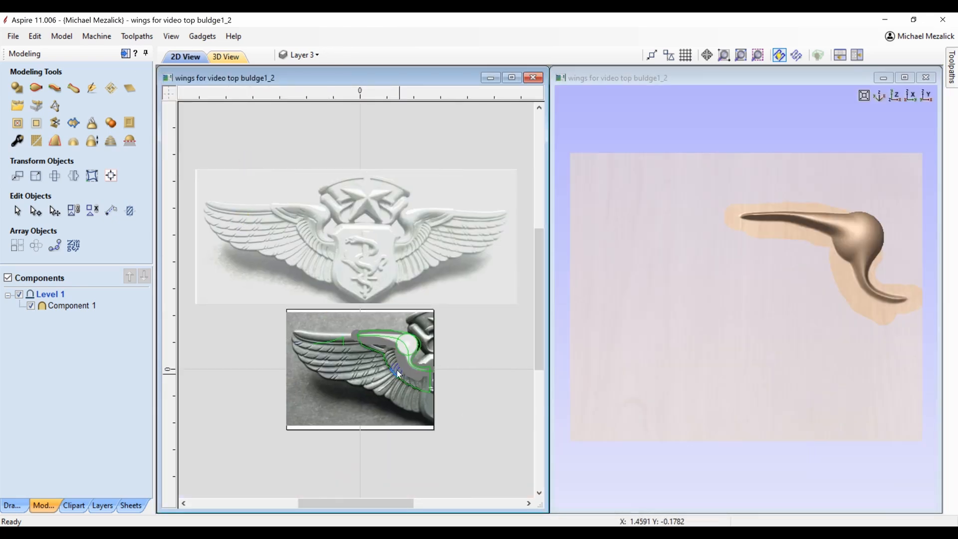
pyautogui.click(405, 382)
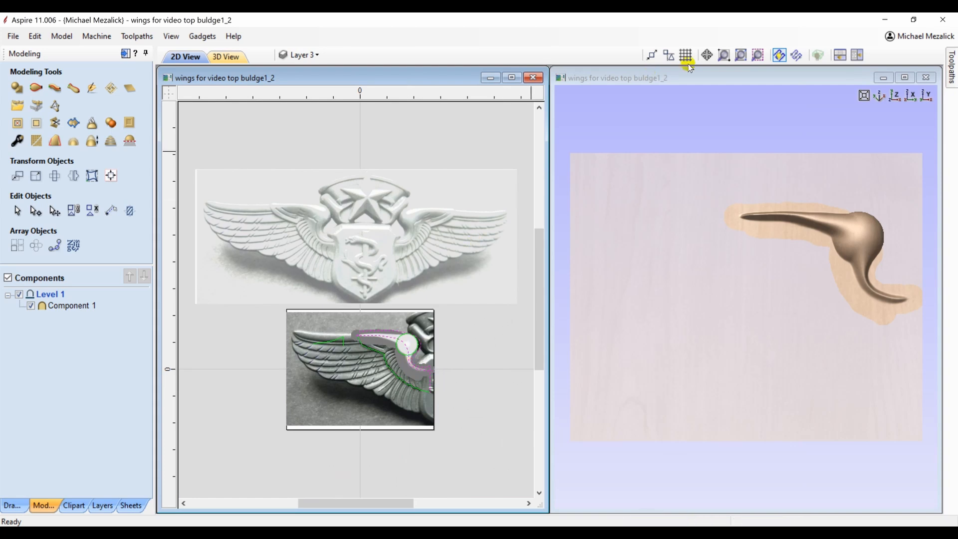
pyautogui.click(757, 57)
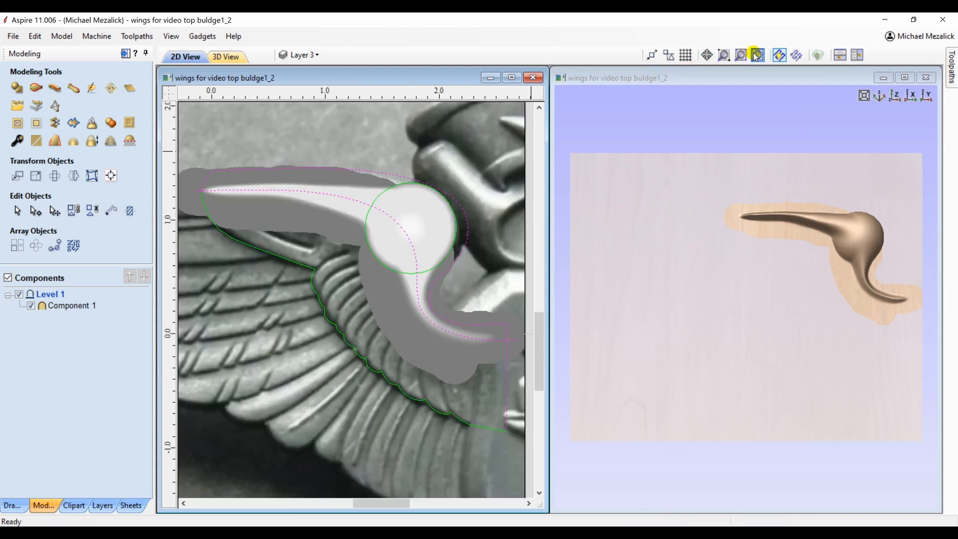
pyautogui.click(511, 78)
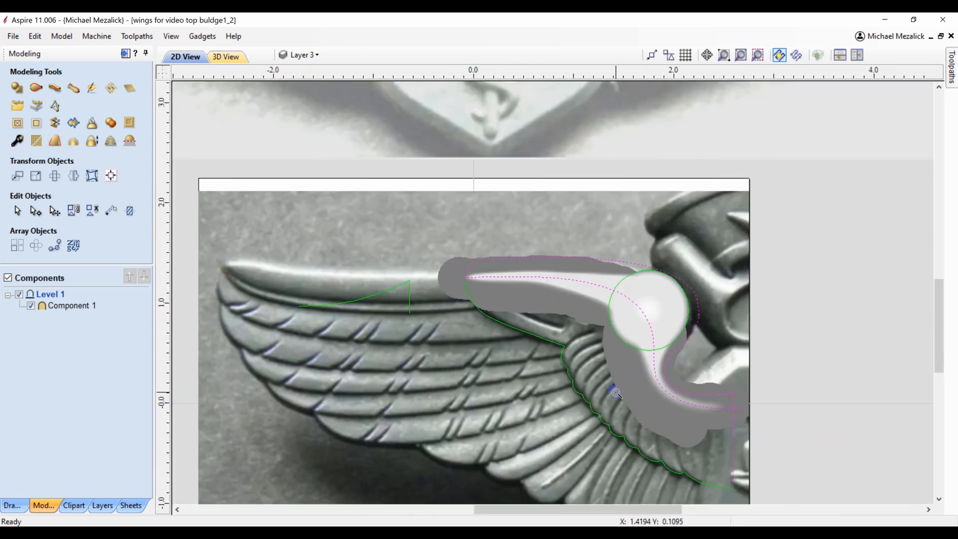
pyautogui.click(725, 57)
pyautogui.click(730, 120)
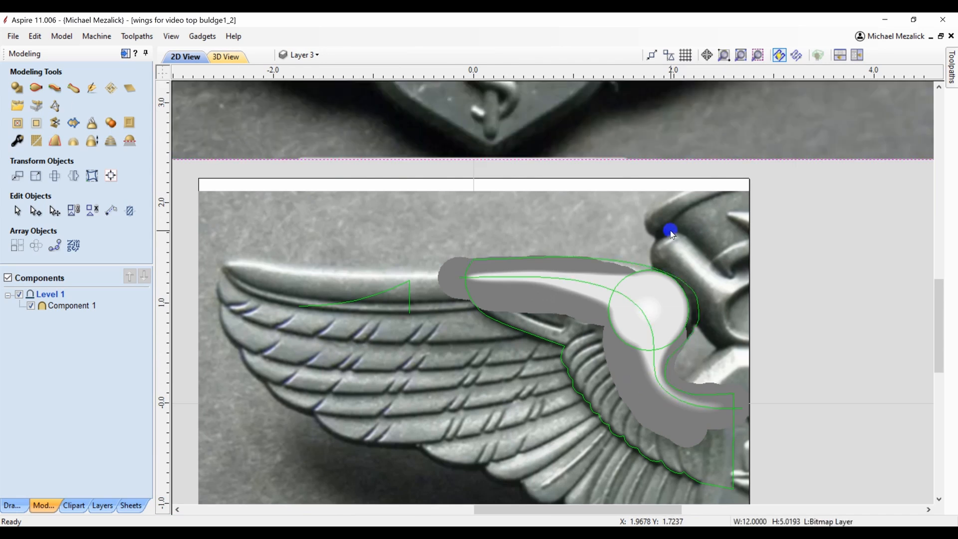
pyautogui.click(645, 316)
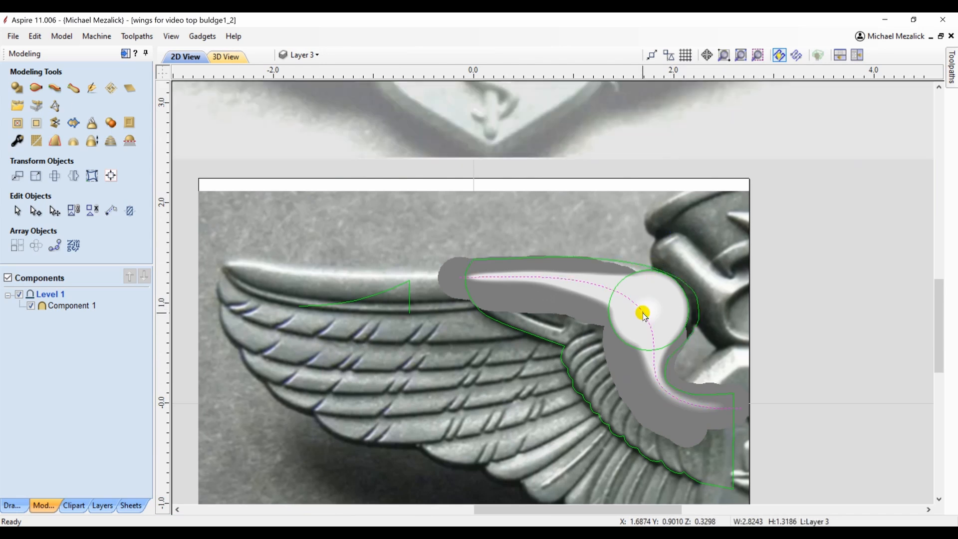
# Hide the Bitmap Layer and change Layer 3's color to red
pyautogui.click(103, 506)
pyautogui.click(10, 94)
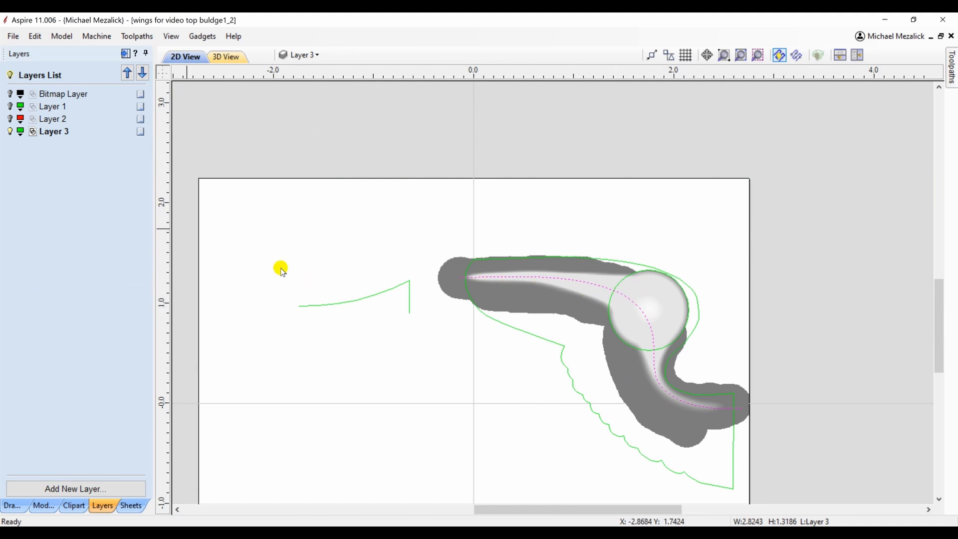
pyautogui.click(22, 133)
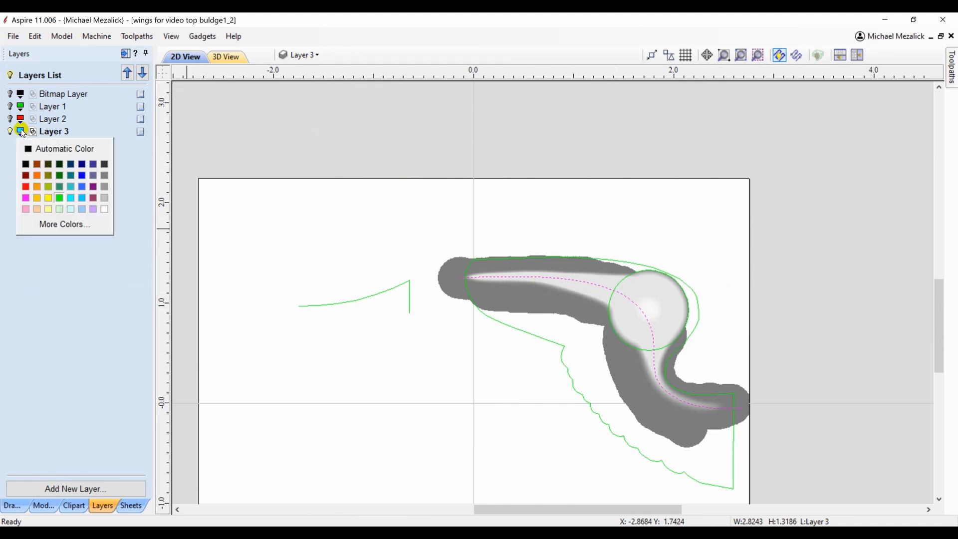
pyautogui.click(27, 186)
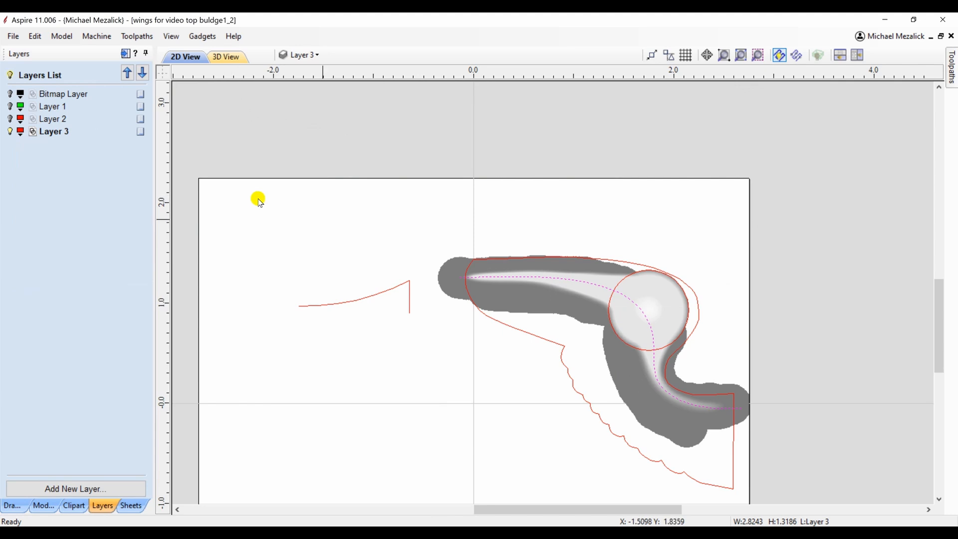
# Cut the wing outline at its tip near the center curve and at its lower inner corner, separating the upper edge from the feathered lower edge
pyautogui.click(726, 55)
pyautogui.click(466, 278)
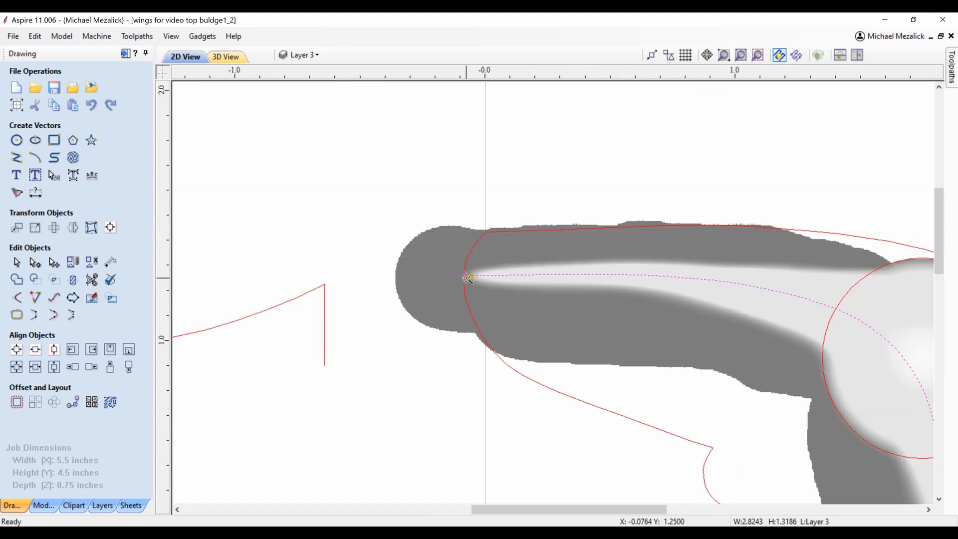
pyautogui.click(468, 279)
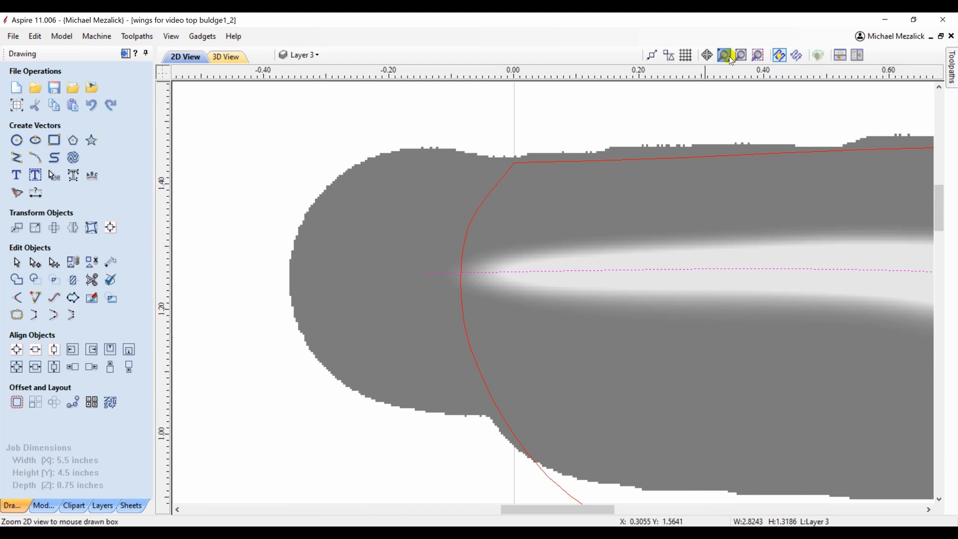
pyautogui.click(462, 315)
pyautogui.press('n')
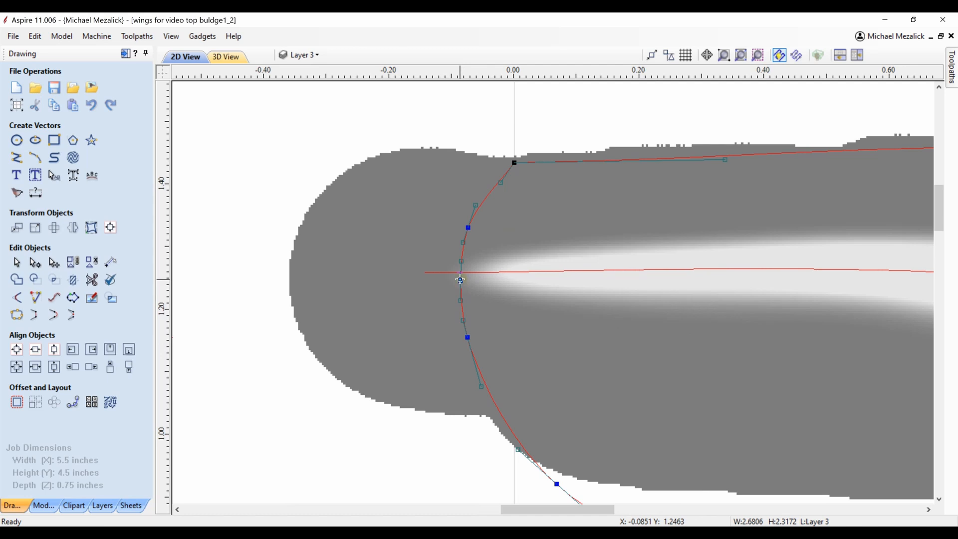
pyautogui.click(758, 55)
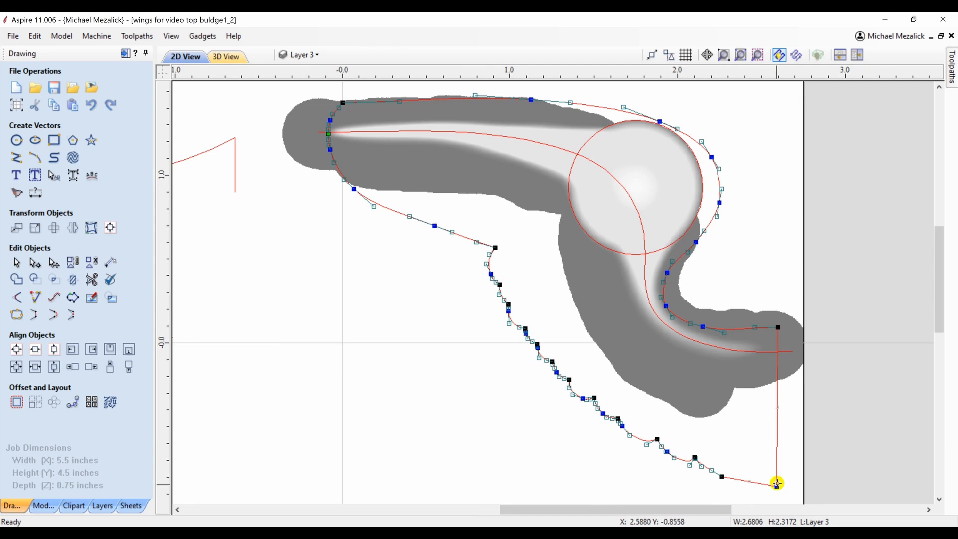
pyautogui.press('c')
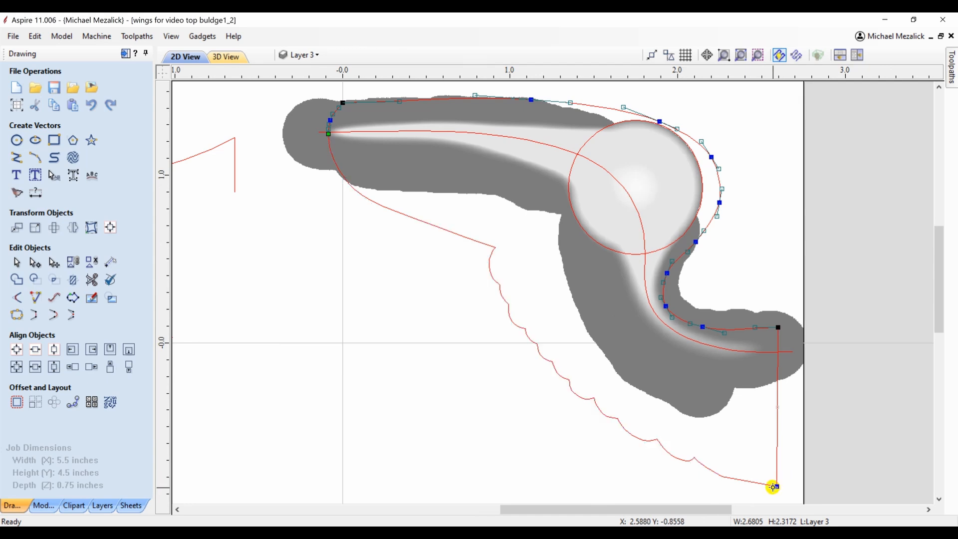
pyautogui.press('n')
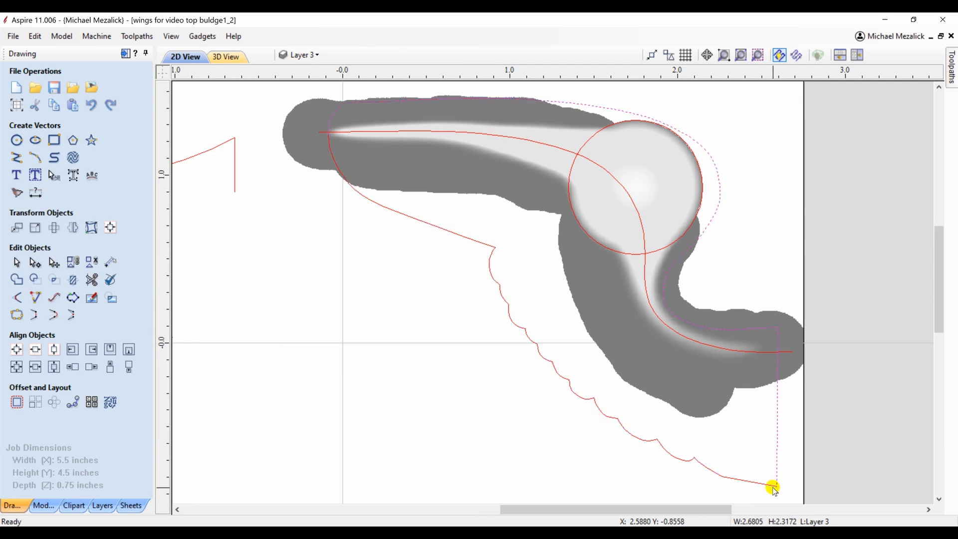
pyautogui.click(734, 480)
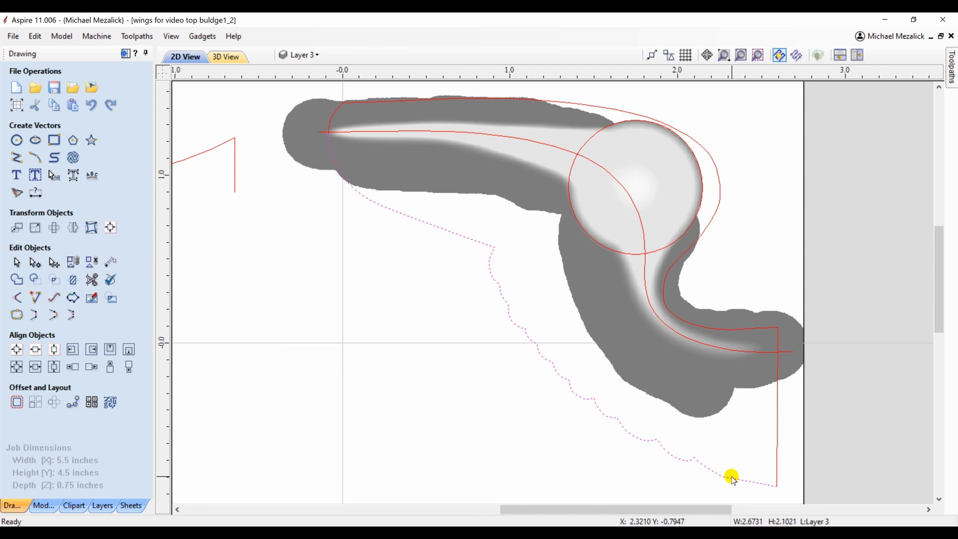
pyautogui.click(722, 350)
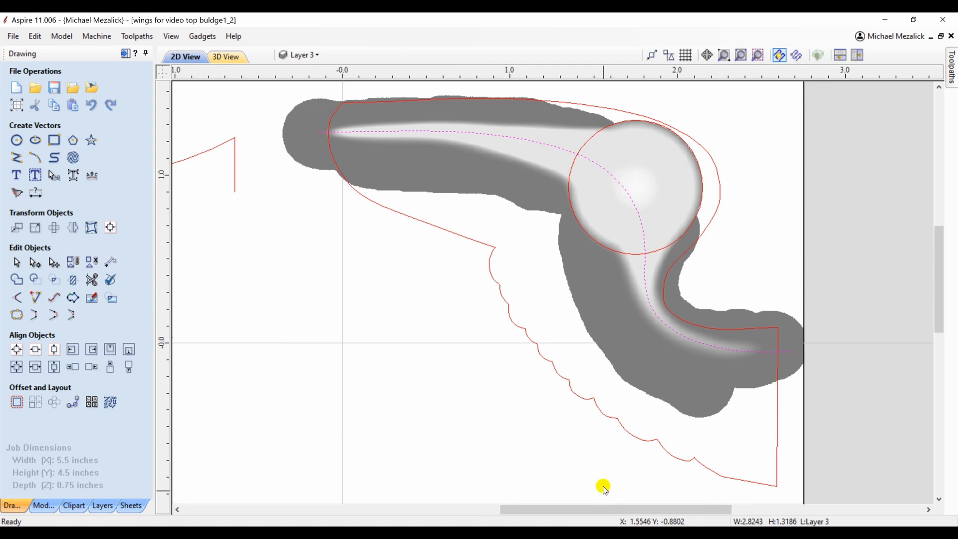
# Start a Two Rail Sweep for the lower feathers and clear its existing drive rails
pyautogui.moveTo(606, 510); pyautogui.dragTo(546, 507)
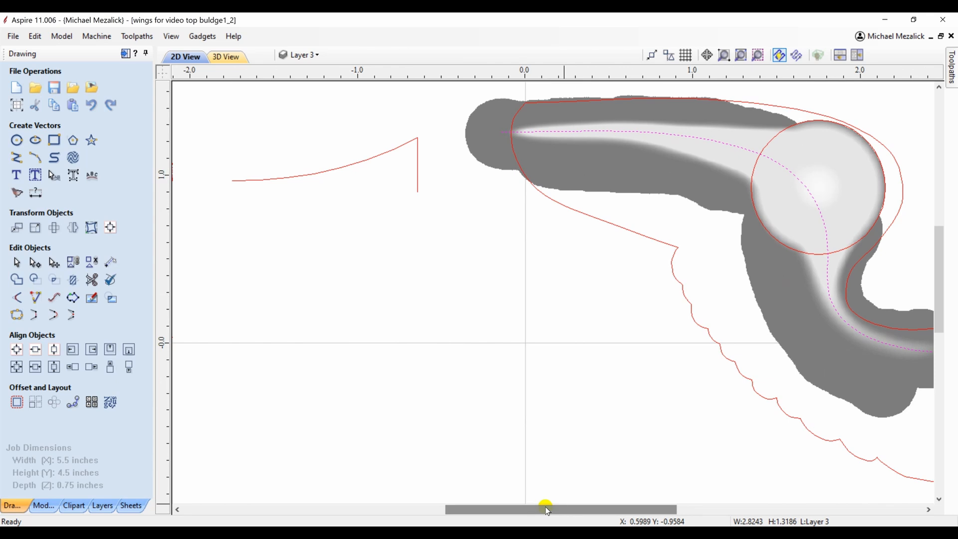
pyautogui.click(417, 167)
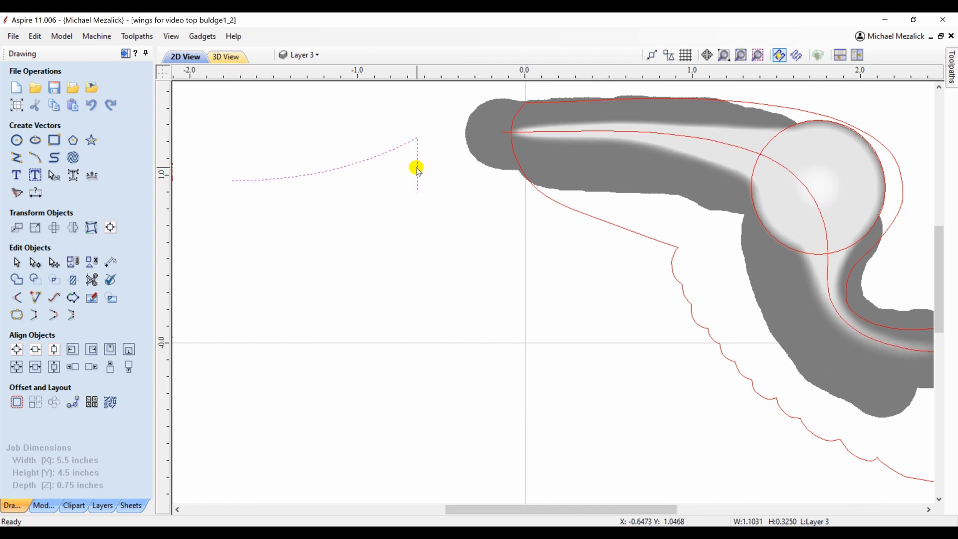
pyautogui.click(553, 134)
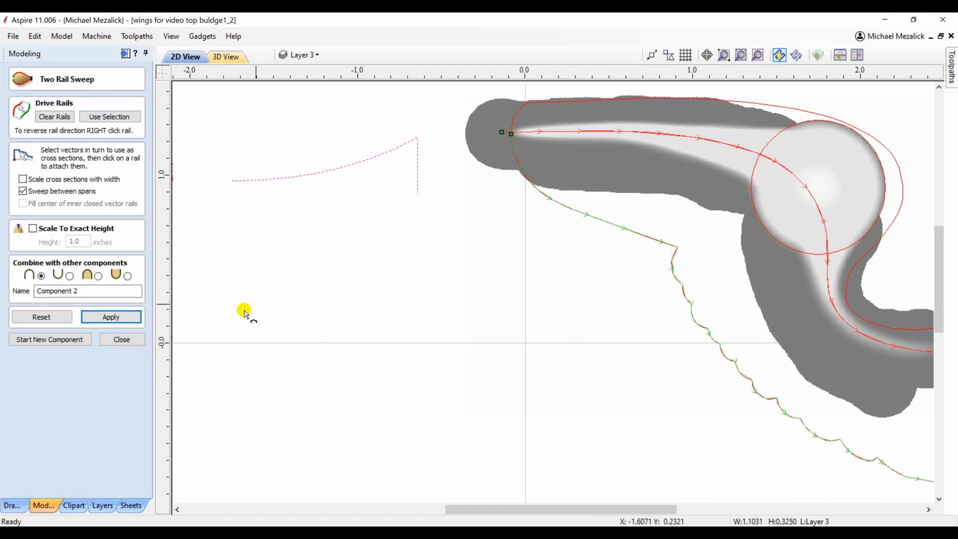
pyautogui.click(65, 119)
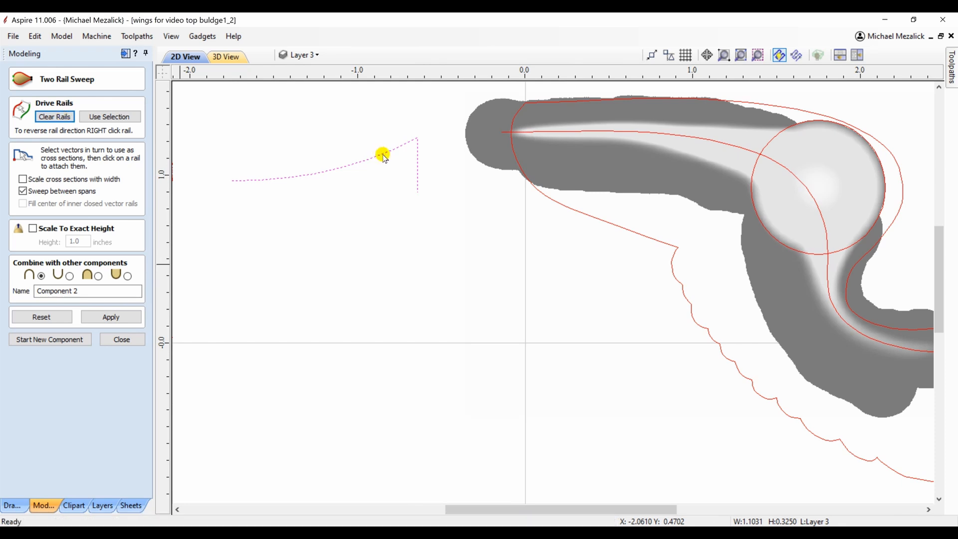
# Examine the nodes and direction of the open cross-section profile beside the wing
pyautogui.click(399, 200)
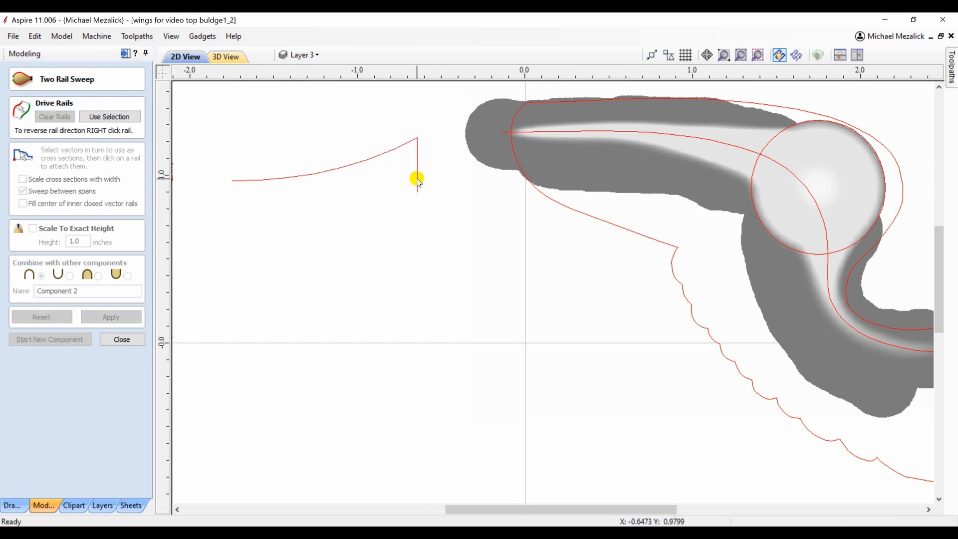
pyautogui.click(418, 178)
pyautogui.click(417, 178)
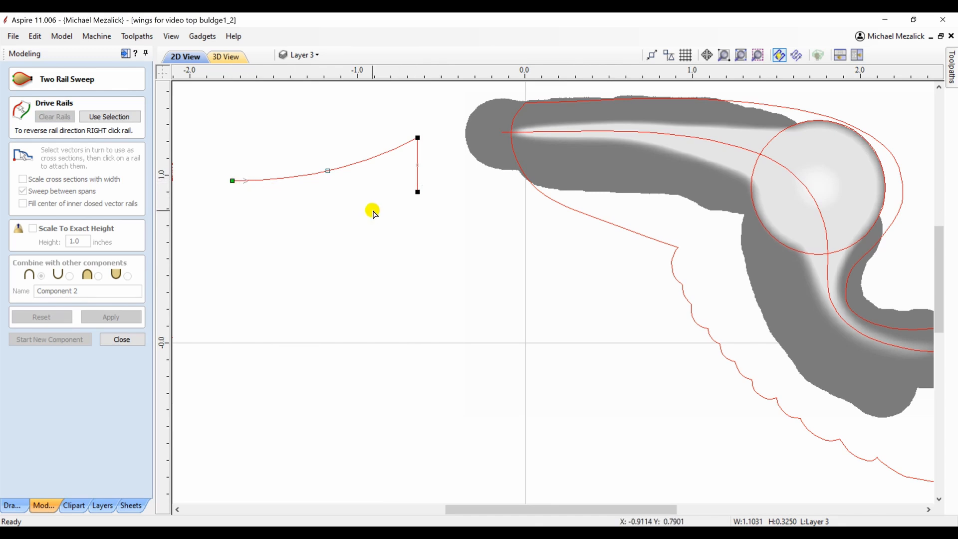
pyautogui.press('n')
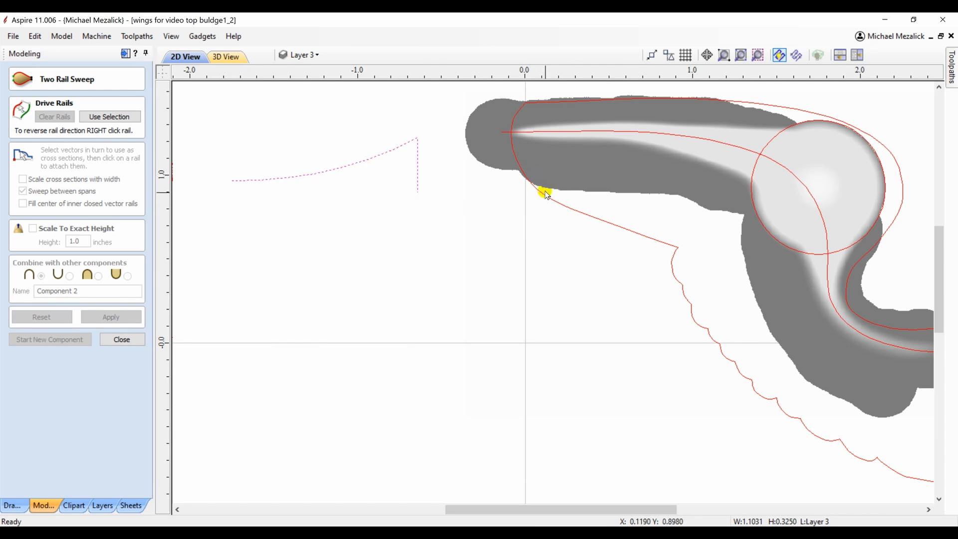
# Sweep the open curved profile using the lower feathered outline and the center curve as drive rails
pyautogui.click(550, 199)
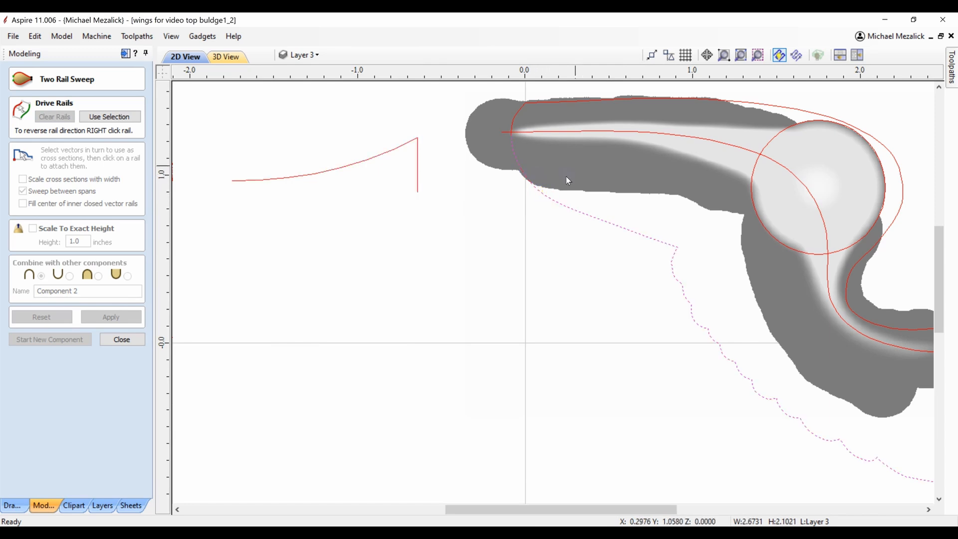
pyautogui.keyDown('shift'); pyautogui.click(642, 128); pyautogui.keyUp('shift')
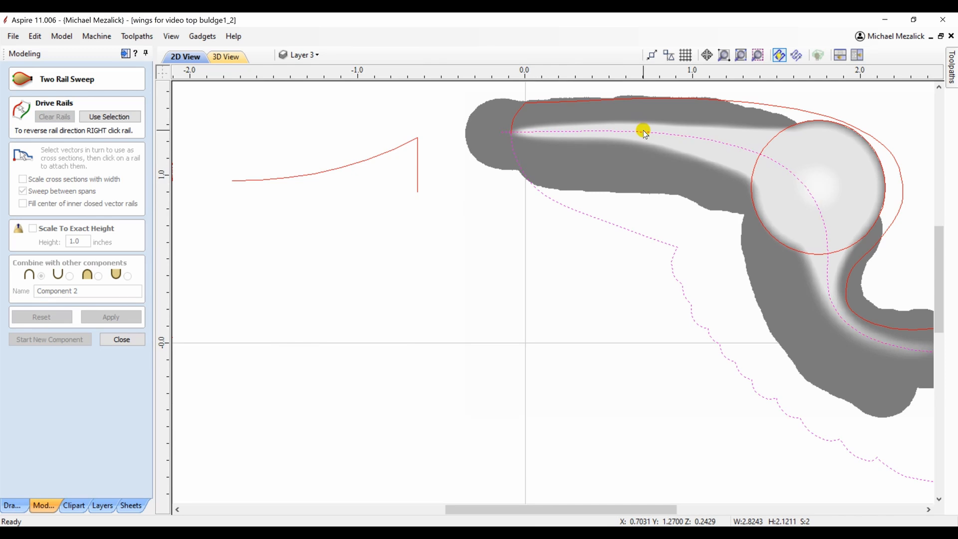
pyautogui.click(85, 115)
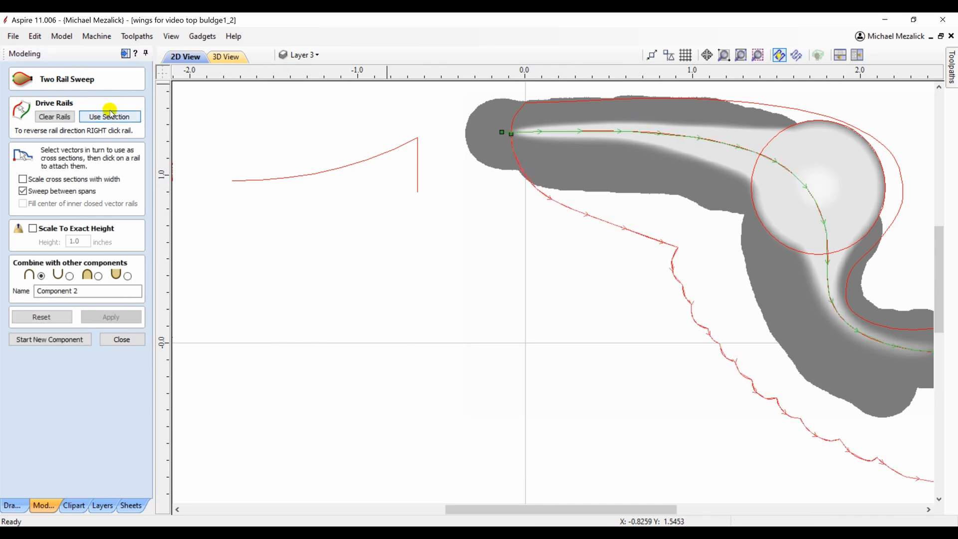
pyautogui.click(361, 164)
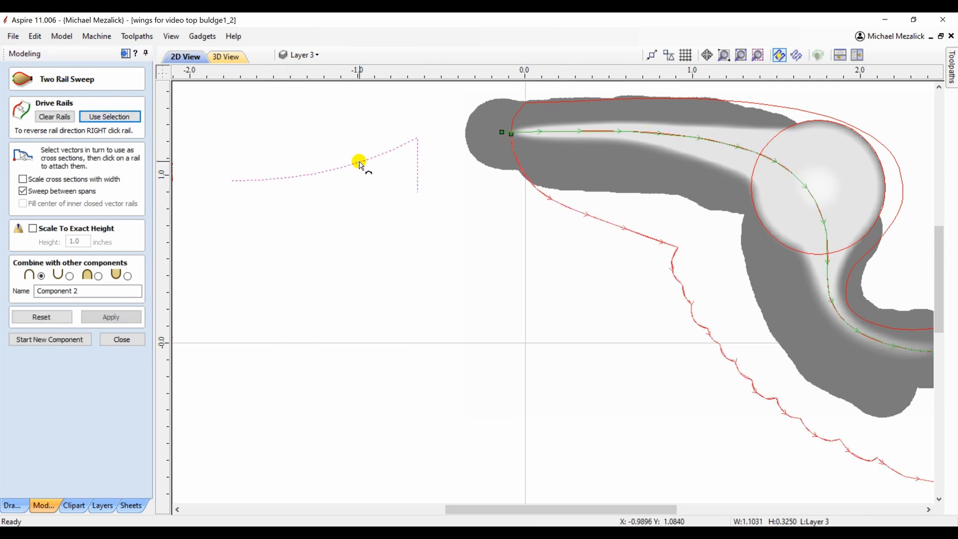
pyautogui.click(110, 318)
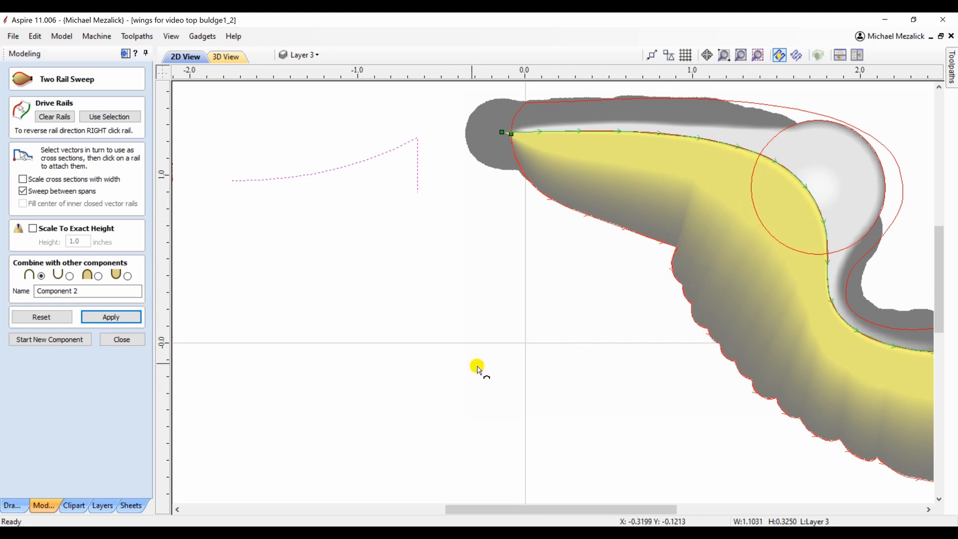
# Change the swept feather component's combine mode to Merge, reapply it, review the wing in 3D and finish the sweep
pyautogui.click(99, 276)
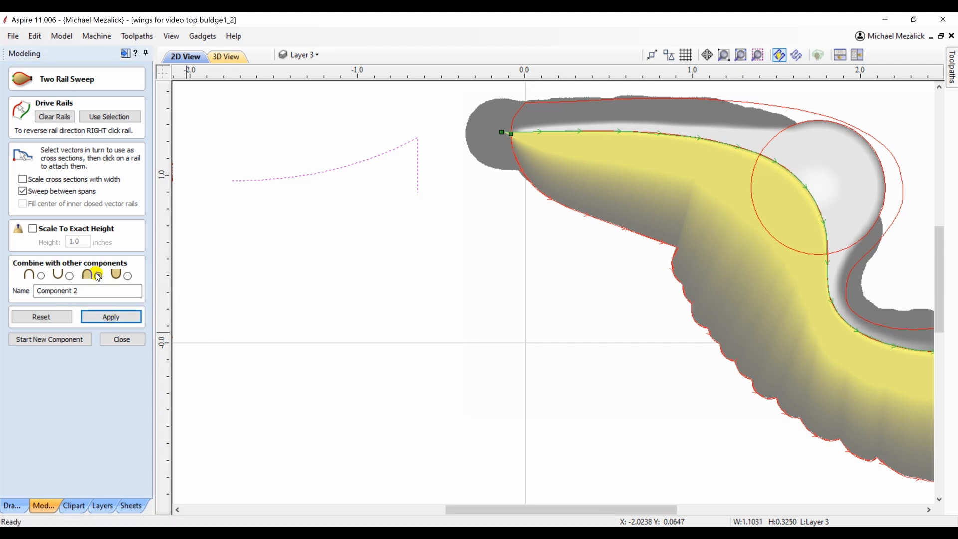
pyautogui.click(111, 318)
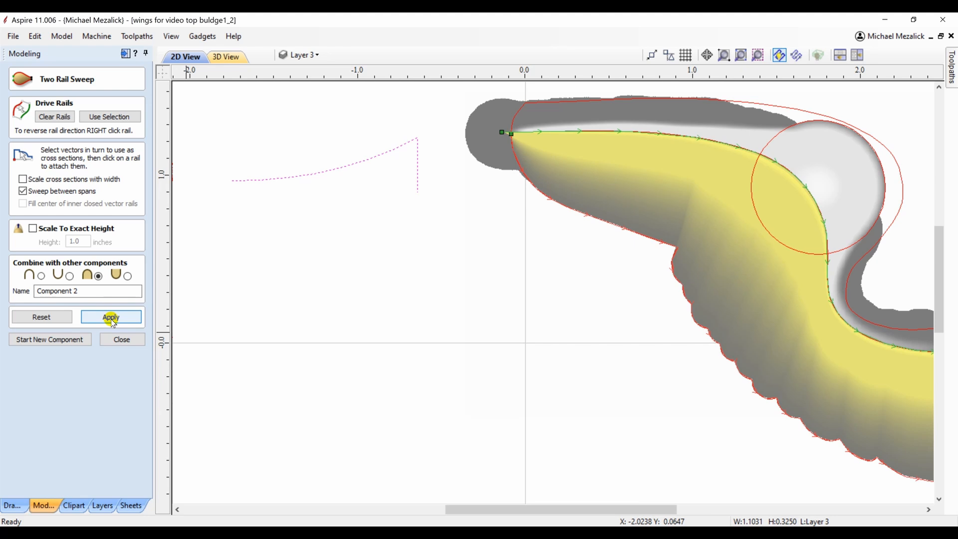
pyautogui.press('F4')
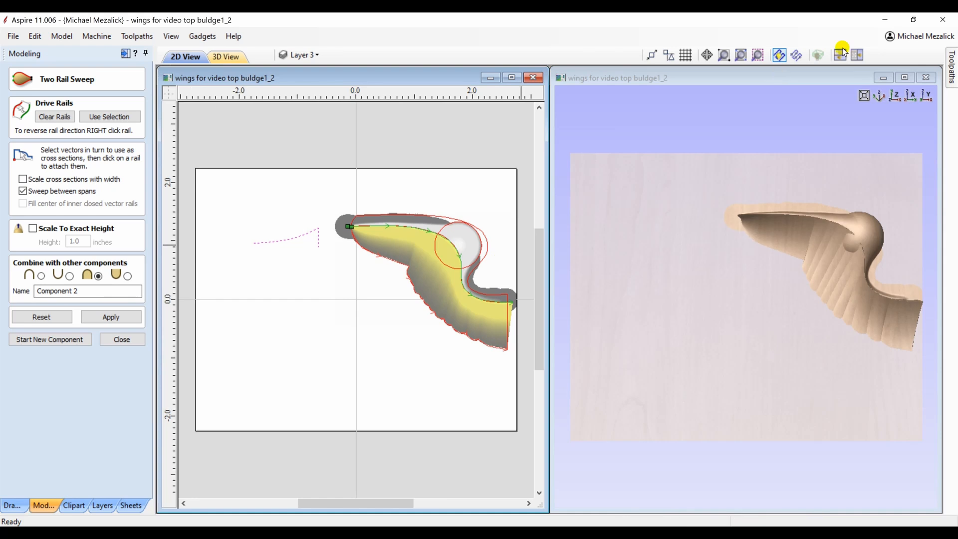
pyautogui.click(906, 77)
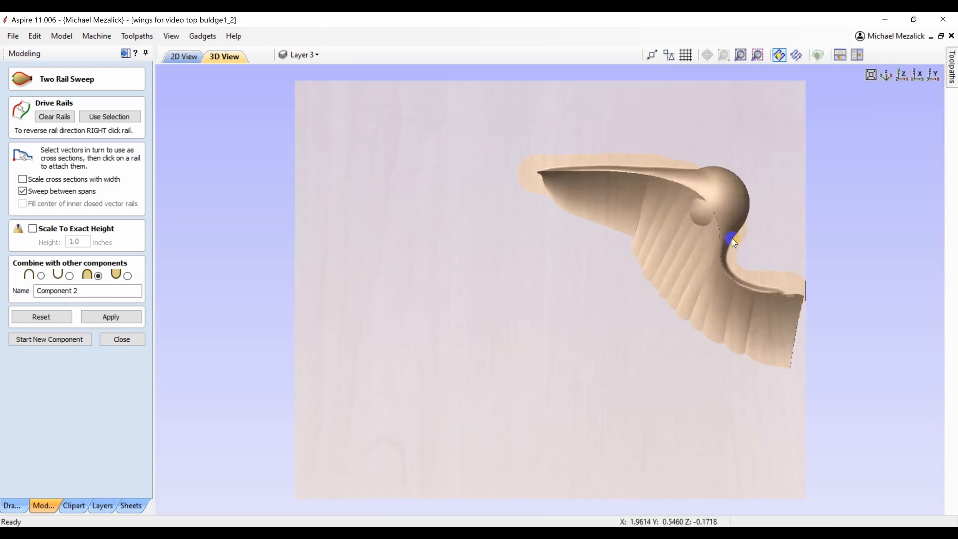
pyautogui.moveTo(619, 333); pyautogui.dragTo(534, 283)
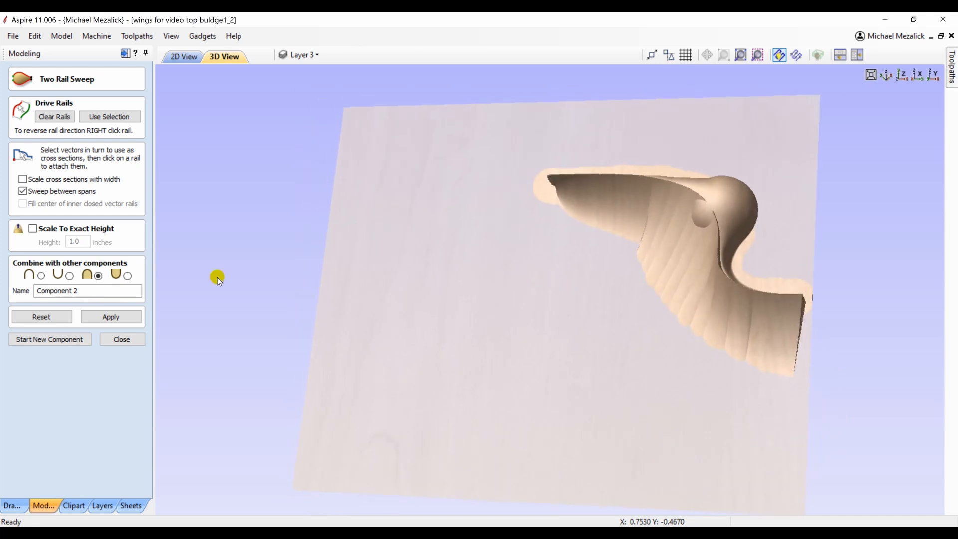
pyautogui.click(120, 339)
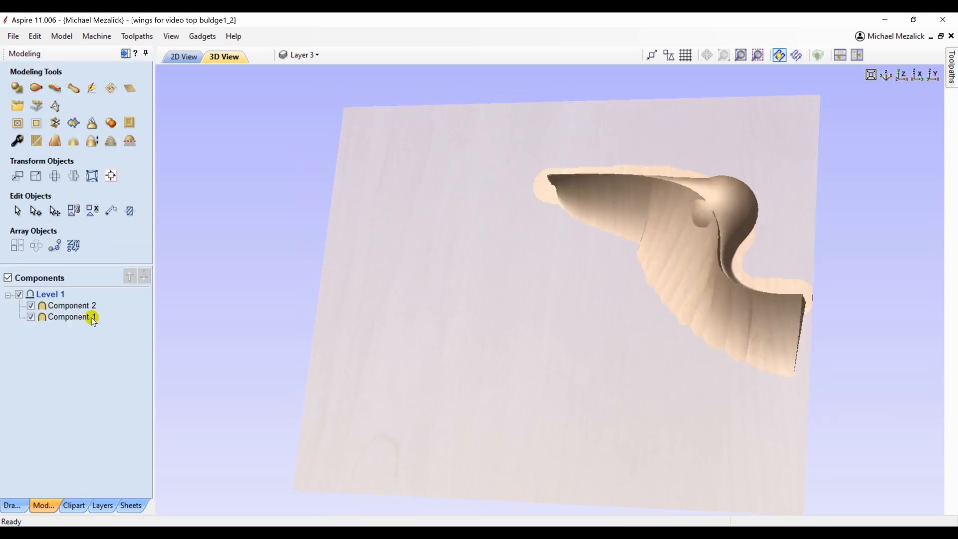
# Set Component 2's shape height to 0.1125 inches and its base height to 0.0975 inches
pyautogui.click(77, 307)
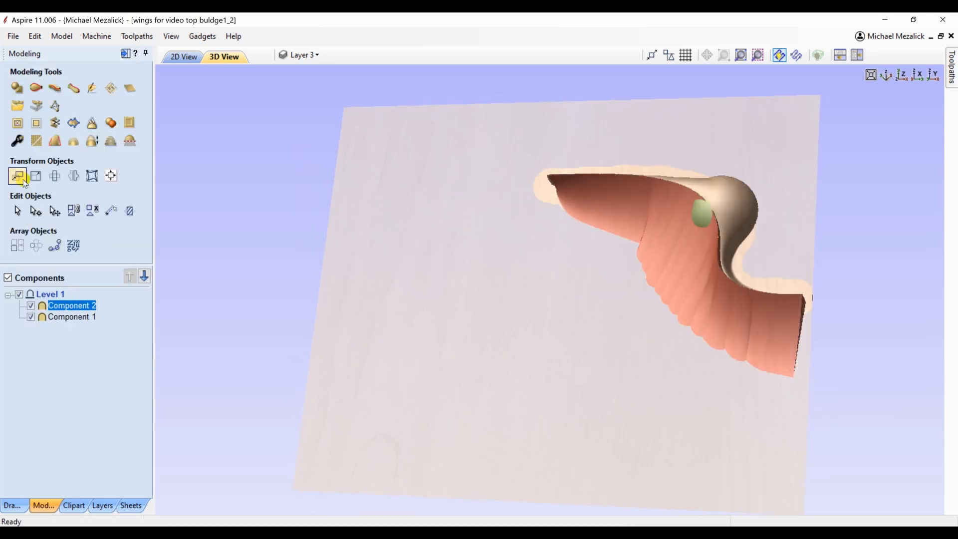
pyautogui.click(18, 142)
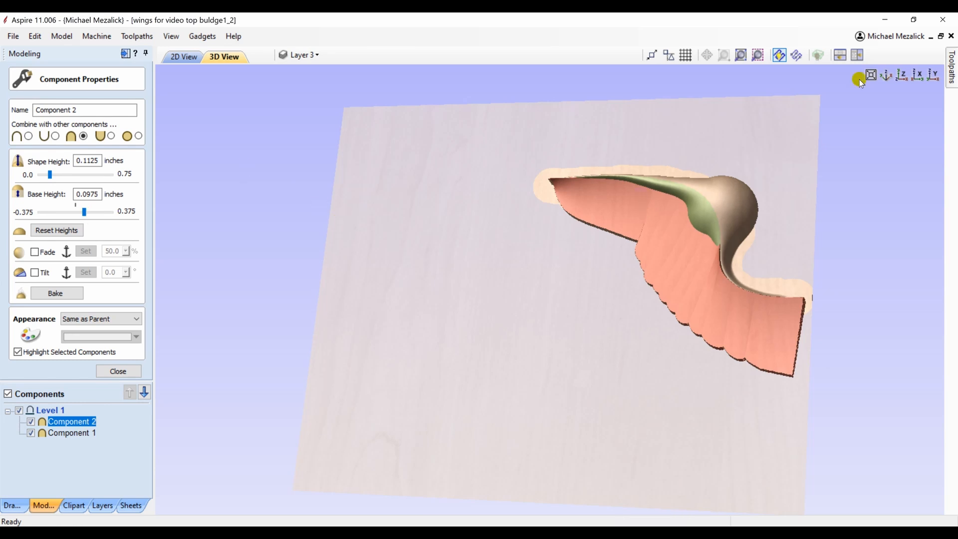
pyautogui.click(899, 69)
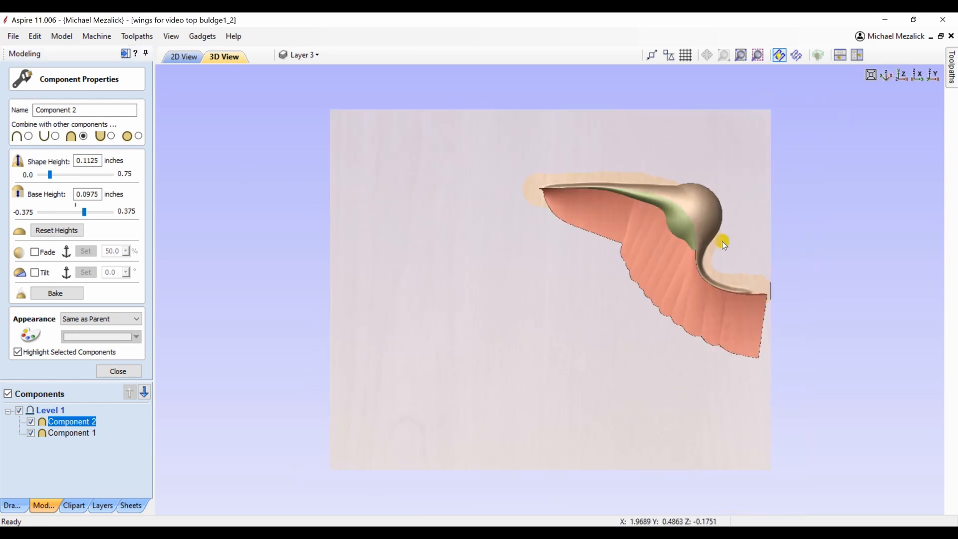
# Tilt Component 2 by 20 degrees, with the direction running from the feathers' middle past their lower edge, and bake it
pyautogui.click(666, 274)
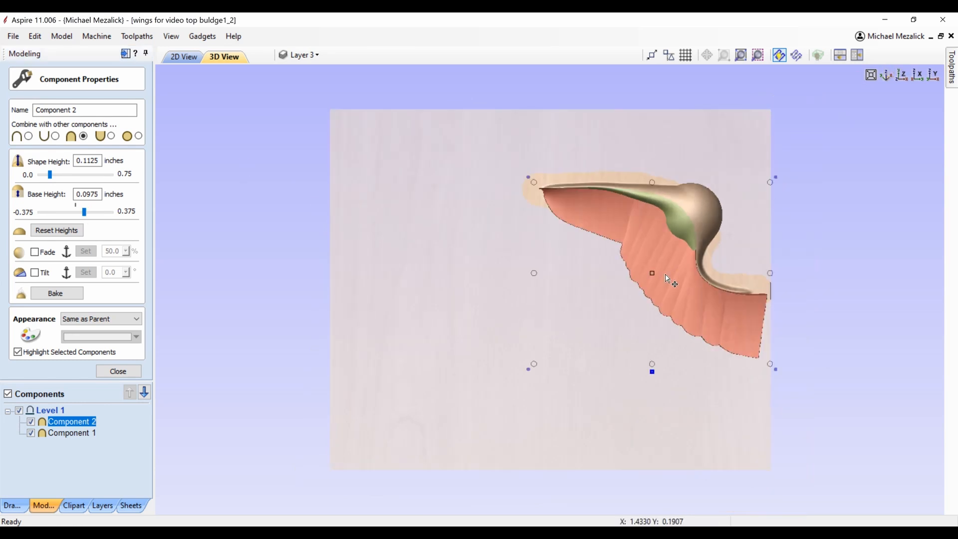
pyautogui.click(652, 372)
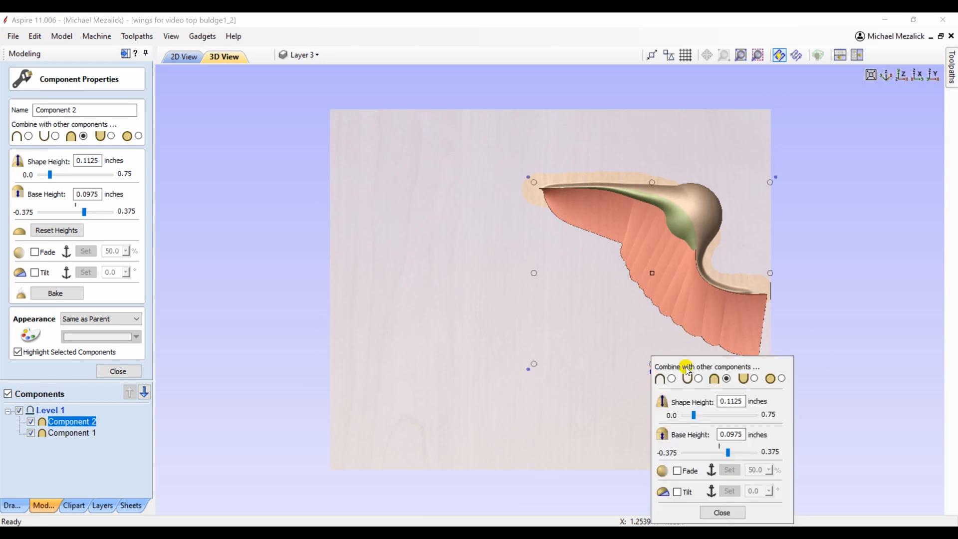
pyautogui.moveTo(687, 369); pyautogui.dragTo(273, 149)
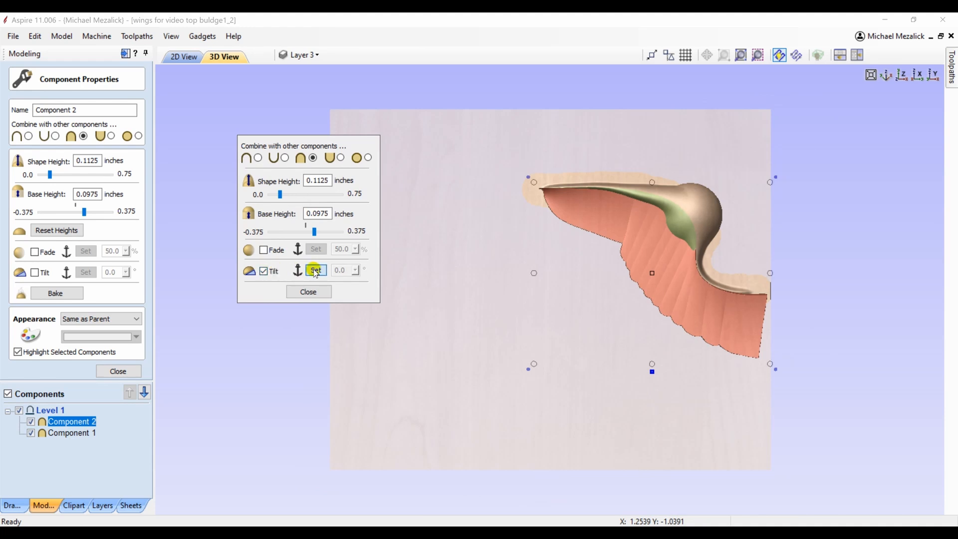
pyautogui.click(663, 256)
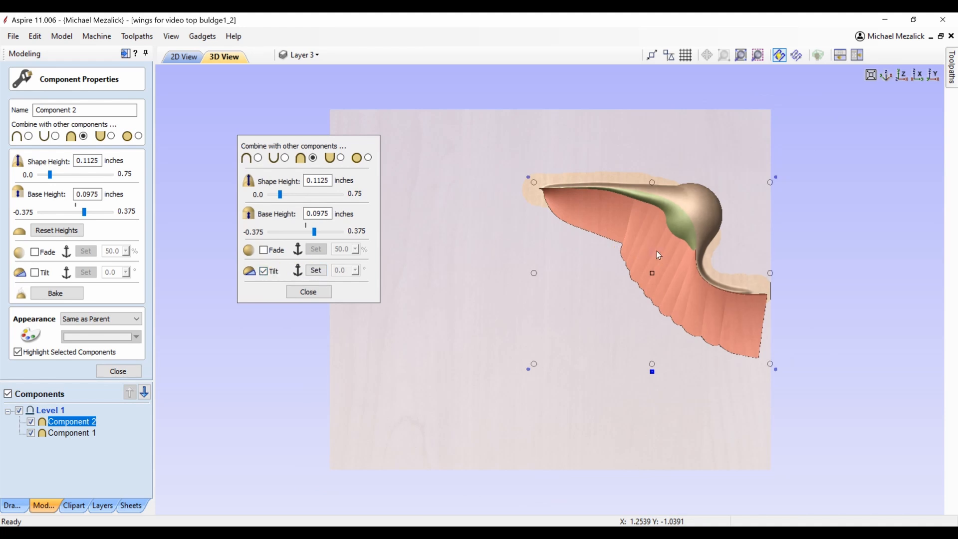
pyautogui.click(585, 319)
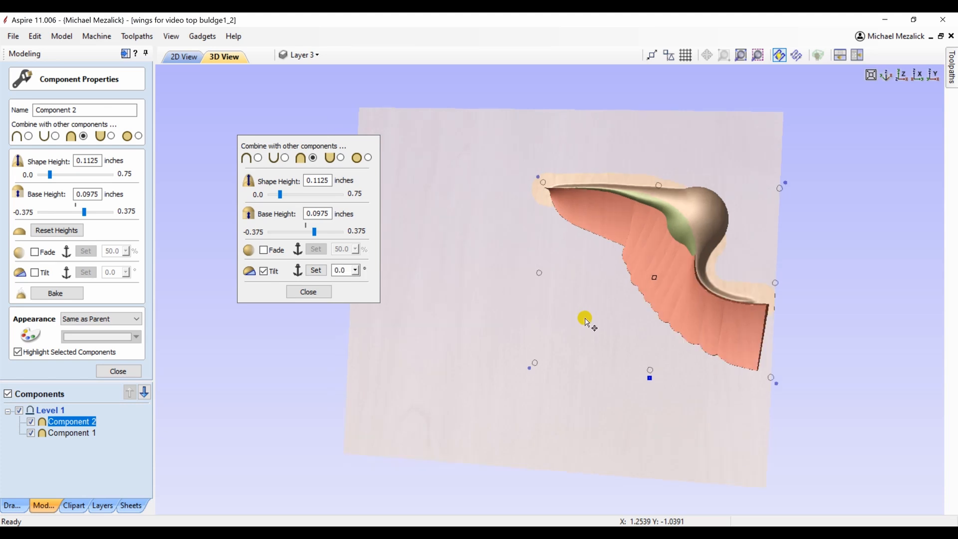
pyautogui.click(356, 271)
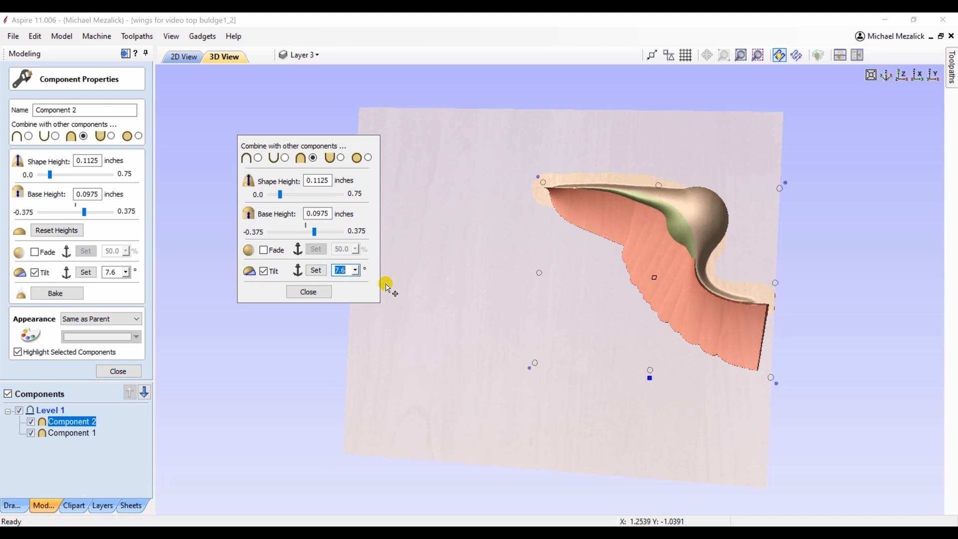
pyautogui.click(356, 270)
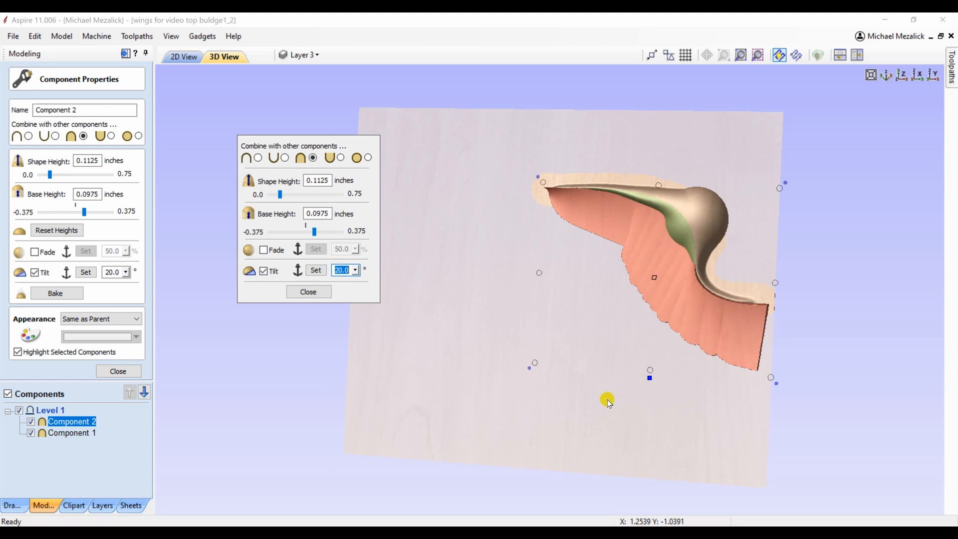
pyautogui.moveTo(607, 399); pyautogui.dragTo(595, 264)
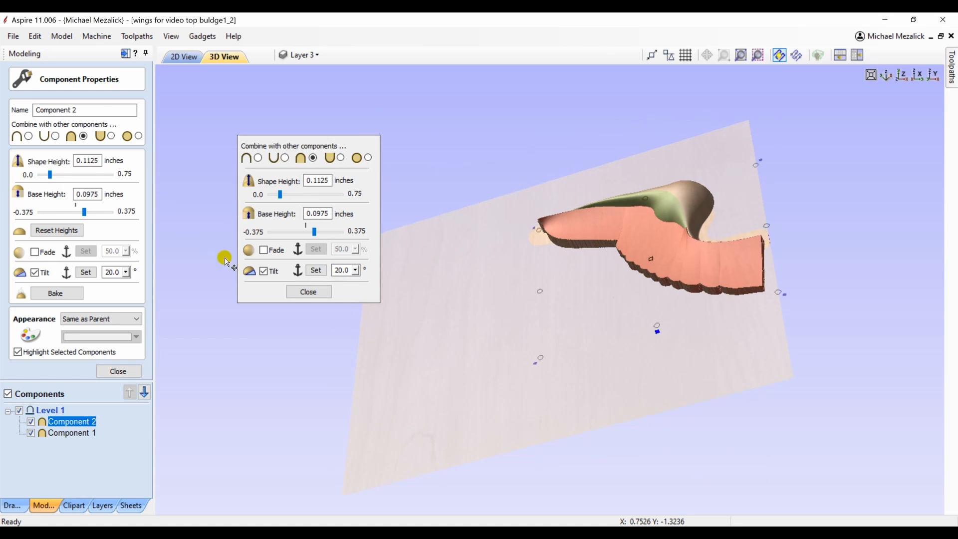
pyautogui.click(309, 292)
pyautogui.click(70, 295)
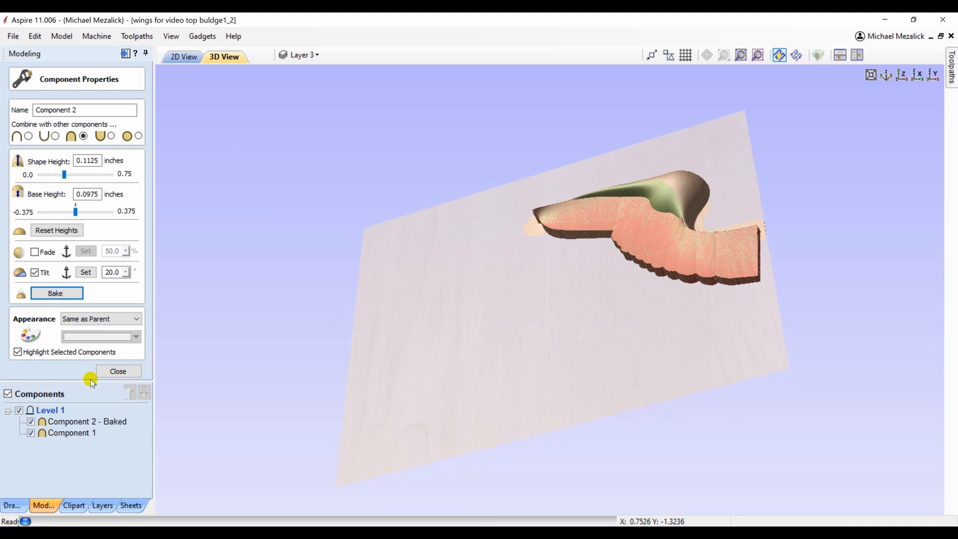
pyautogui.click(118, 371)
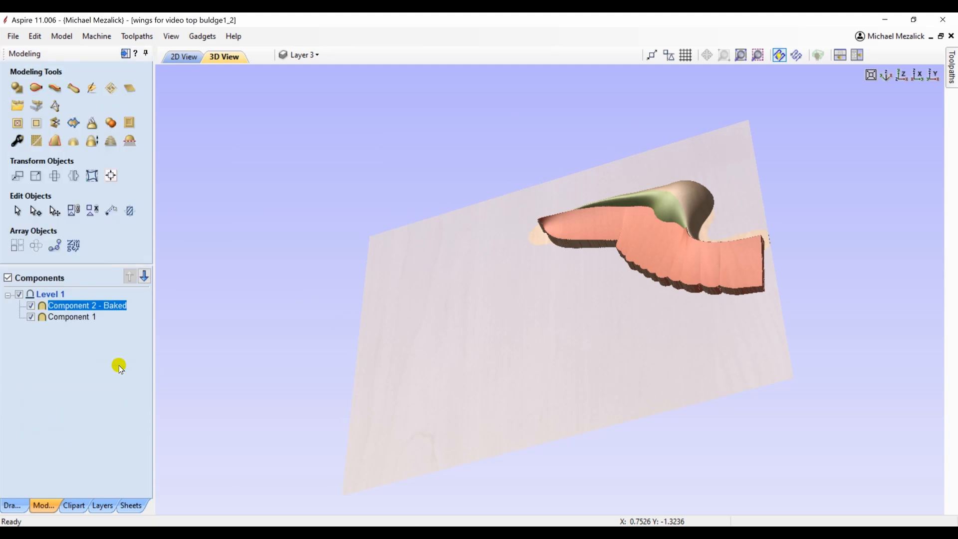
# Create a single component from the visible model and open that copy for sculpting, viewed from above
pyautogui.click(111, 123)
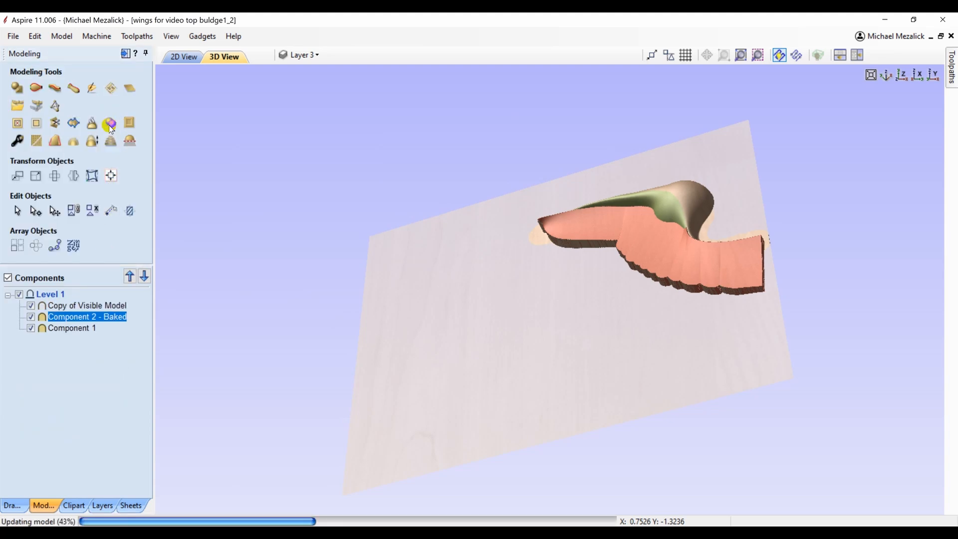
pyautogui.click(74, 305)
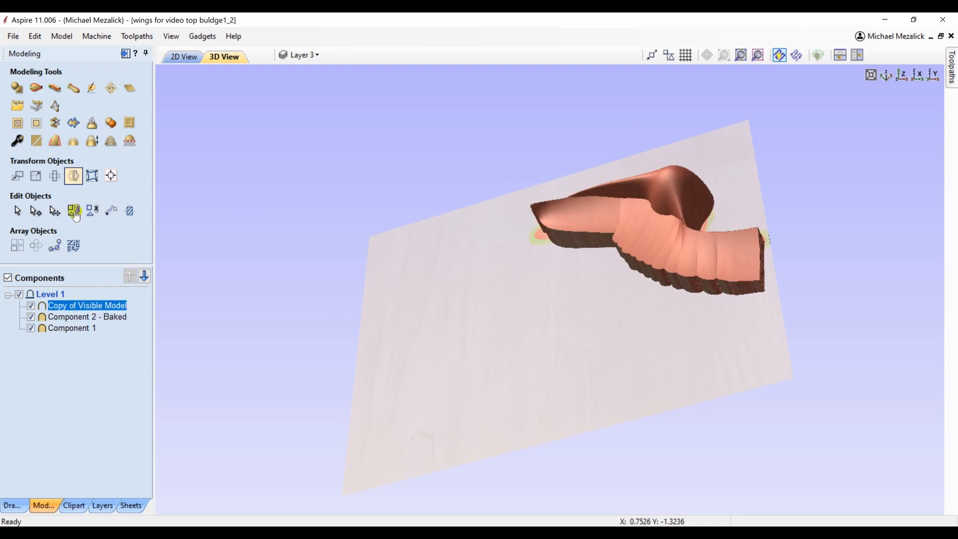
pyautogui.click(92, 91)
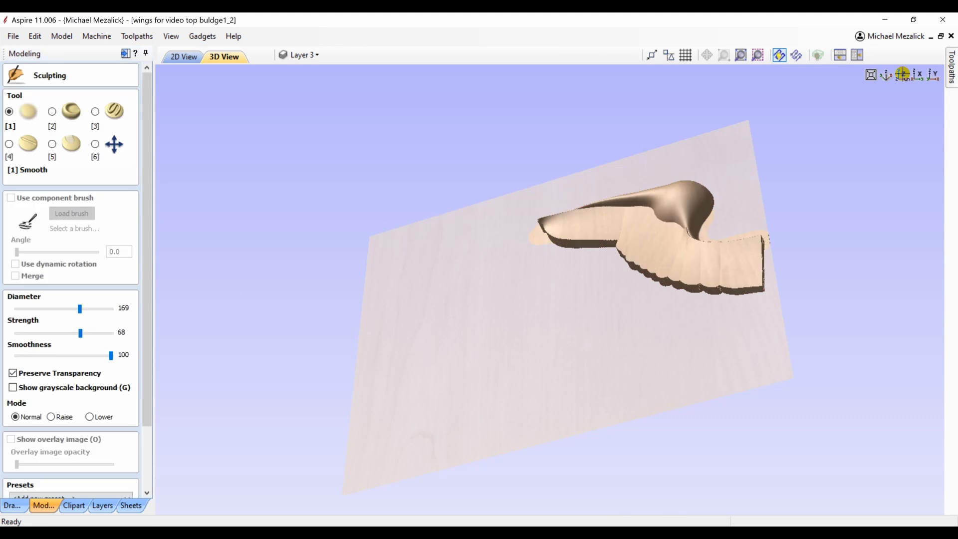
pyautogui.click(903, 75)
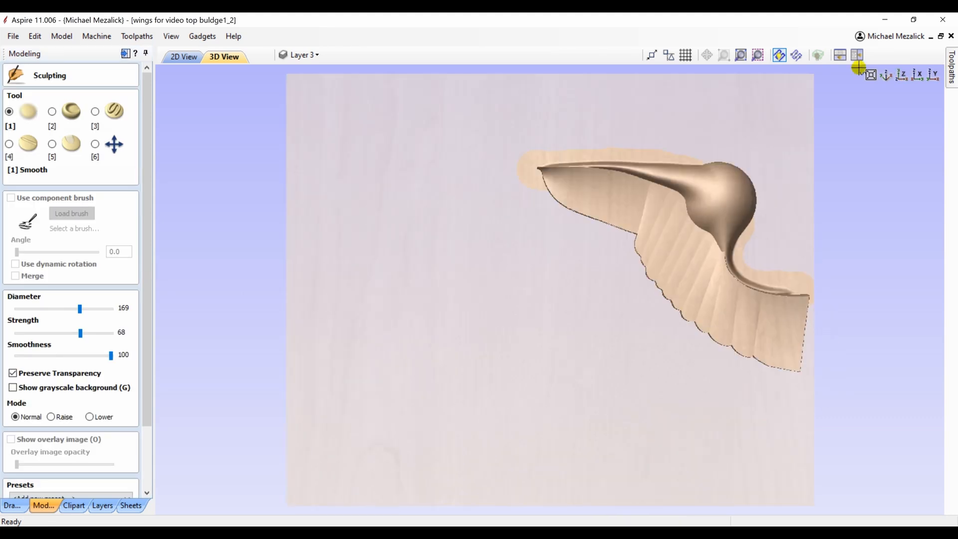
# Smooth the joint between the wing's shoulder ridge and the feathers, with transparency preserved
pyautogui.click(114, 144)
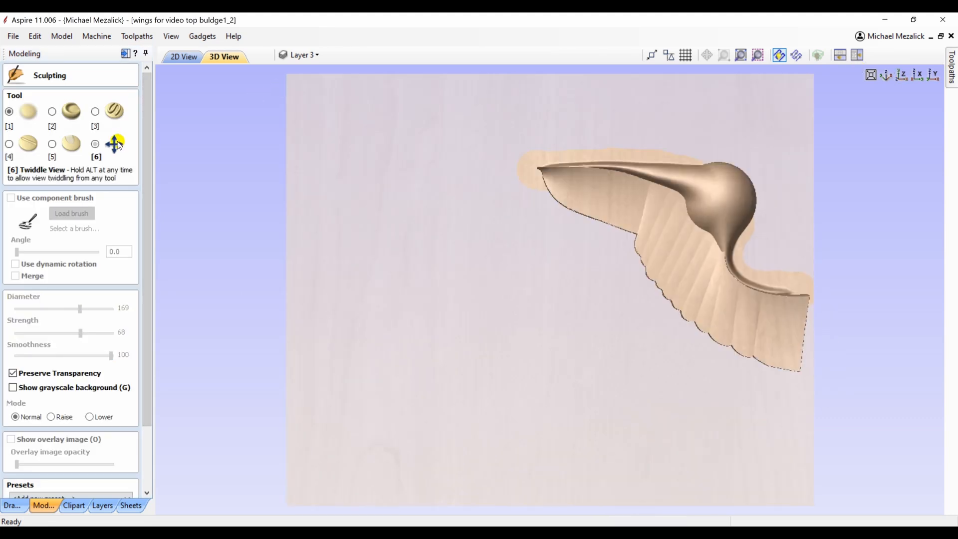
pyautogui.moveTo(494, 266); pyautogui.dragTo(367, 277, button='middle')
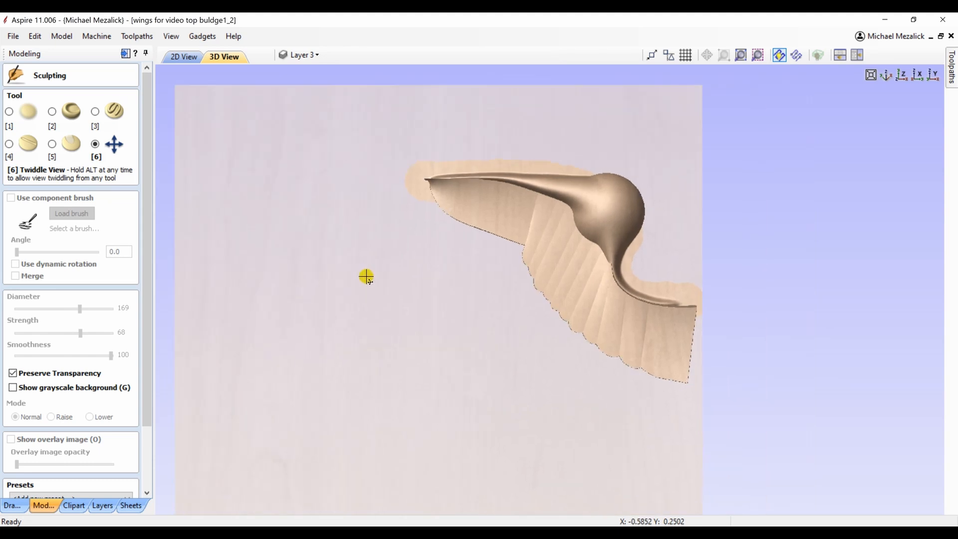
pyautogui.click(24, 107)
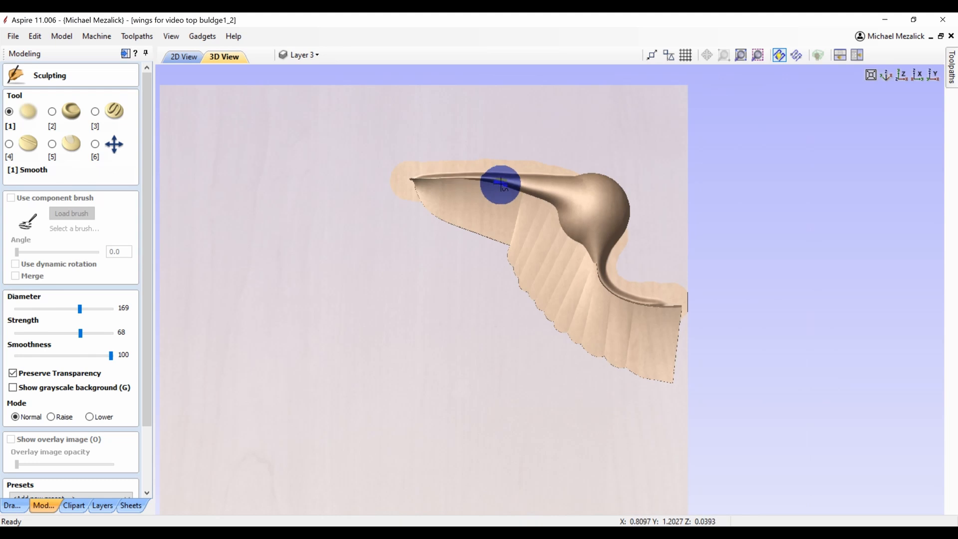
pyautogui.moveTo(496, 181)
pyautogui.mouseDown()
pyautogui.moveTo(424, 185)
pyautogui.moveTo(494, 178)
pyautogui.moveTo(475, 179)
pyautogui.moveTo(545, 195)
pyautogui.moveTo(513, 187)
pyautogui.moveTo(557, 207)
pyautogui.moveTo(522, 196)
pyautogui.moveTo(551, 206)
pyautogui.moveTo(530, 199)
pyautogui.moveTo(560, 235)
pyautogui.moveTo(568, 229)
pyautogui.moveTo(594, 278)
pyautogui.moveTo(648, 306)
pyautogui.moveTo(616, 287)
pyautogui.moveTo(592, 253)
pyautogui.moveTo(641, 312)
pyautogui.moveTo(582, 263)
pyautogui.moveTo(580, 227)
pyautogui.moveTo(581, 248)
pyautogui.moveTo(573, 231)
pyautogui.moveTo(567, 241)
pyautogui.moveTo(596, 299)
pyautogui.moveTo(609, 280)
pyautogui.moveTo(660, 314)
pyautogui.moveTo(578, 273)
pyautogui.moveTo(629, 316)
pyautogui.moveTo(577, 246)
pyautogui.moveTo(593, 298)
pyautogui.moveTo(610, 216)
pyautogui.moveTo(573, 227)
pyautogui.moveTo(581, 190)
pyautogui.moveTo(605, 182)
pyautogui.moveTo(528, 226)
pyautogui.mouseUp()
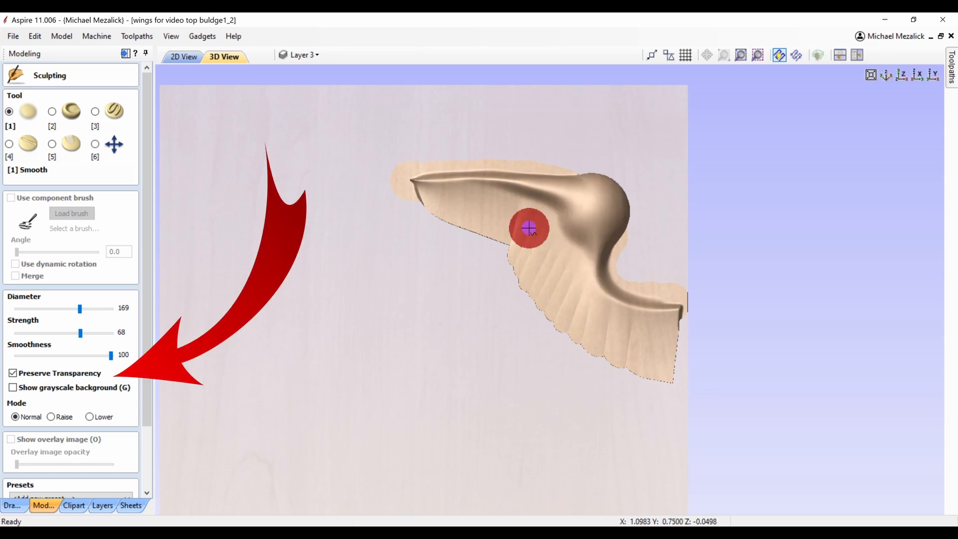
# Turn off Preserve Transparency and smooth the wing's outer edges and upper ridge past the model boundary
pyautogui.click(13, 374)
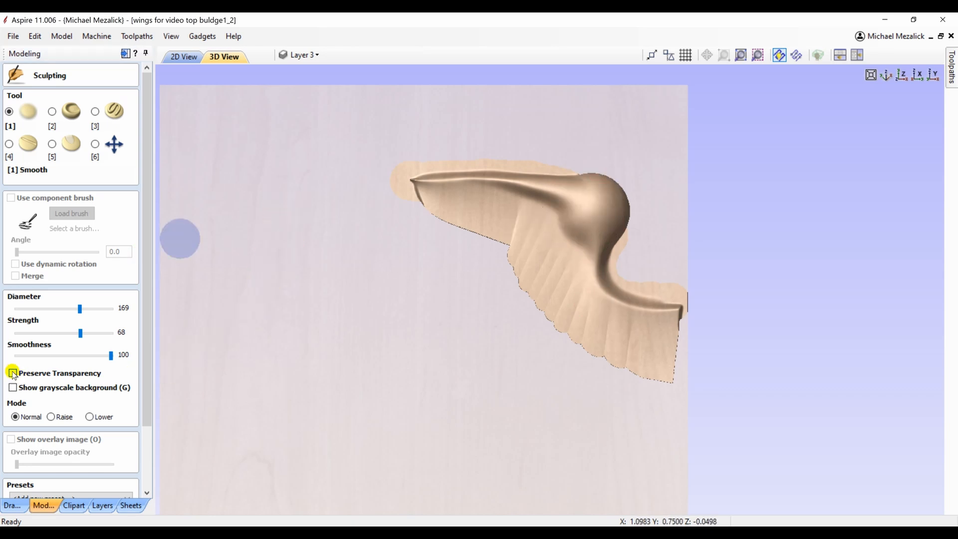
pyautogui.moveTo(517, 175)
pyautogui.mouseDown()
pyautogui.moveTo(424, 170)
pyautogui.moveTo(534, 160)
pyautogui.moveTo(606, 171)
pyautogui.moveTo(587, 176)
pyautogui.moveTo(624, 216)
pyautogui.moveTo(615, 189)
pyautogui.moveTo(507, 171)
pyautogui.moveTo(419, 180)
pyautogui.moveTo(457, 231)
pyautogui.moveTo(509, 248)
pyautogui.moveTo(548, 325)
pyautogui.moveTo(605, 364)
pyautogui.moveTo(661, 378)
pyautogui.moveTo(674, 354)
pyautogui.moveTo(582, 280)
pyautogui.moveTo(589, 248)
pyautogui.moveTo(592, 256)
pyautogui.moveTo(582, 223)
pyautogui.moveTo(570, 230)
pyautogui.moveTo(570, 220)
pyautogui.moveTo(575, 259)
pyautogui.moveTo(586, 225)
pyautogui.moveTo(541, 193)
pyautogui.moveTo(427, 183)
pyautogui.mouseUp()
pyautogui.moveTo(421, 184)
pyautogui.mouseDown()
pyautogui.moveTo(531, 194)
pyautogui.moveTo(509, 211)
pyautogui.moveTo(529, 218)
pyautogui.moveTo(519, 219)
pyautogui.moveTo(545, 250)
pyautogui.moveTo(562, 214)
pyautogui.moveTo(551, 243)
pyautogui.moveTo(574, 243)
pyautogui.moveTo(543, 251)
pyautogui.moveTo(551, 291)
pyautogui.moveTo(576, 232)
pyautogui.moveTo(582, 278)
pyautogui.moveTo(561, 220)
pyautogui.moveTo(528, 197)
pyautogui.moveTo(567, 204)
pyautogui.moveTo(508, 190)
pyautogui.moveTo(573, 216)
pyautogui.moveTo(526, 199)
pyautogui.moveTo(548, 199)
pyautogui.moveTo(577, 248)
pyautogui.moveTo(588, 216)
pyautogui.moveTo(582, 248)
pyautogui.moveTo(600, 301)
pyautogui.moveTo(609, 288)
pyautogui.moveTo(633, 310)
pyautogui.moveTo(622, 304)
pyautogui.moveTo(607, 220)
pyautogui.moveTo(574, 193)
pyautogui.moveTo(481, 171)
pyautogui.moveTo(494, 171)
pyautogui.moveTo(466, 171)
pyautogui.moveTo(552, 192)
pyautogui.moveTo(460, 181)
pyautogui.moveTo(488, 194)
pyautogui.moveTo(478, 187)
pyautogui.moveTo(573, 195)
pyautogui.moveTo(526, 194)
pyautogui.moveTo(580, 206)
pyautogui.moveTo(582, 263)
pyautogui.moveTo(545, 208)
pyautogui.moveTo(582, 220)
pyautogui.moveTo(589, 268)
pyautogui.moveTo(562, 247)
pyautogui.moveTo(549, 184)
pyautogui.moveTo(543, 202)
pyautogui.mouseUp()
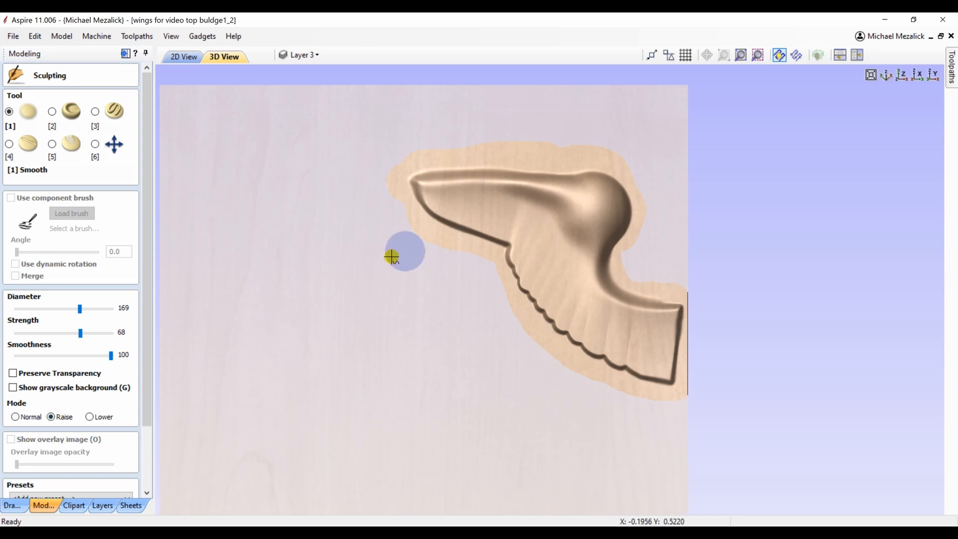
# Smooth the hollow between shoulder and feathers and the upper ridge in Raise mode, keep the changes and finish sculpting
pyautogui.moveTo(546, 211)
pyautogui.mouseDown()
pyautogui.moveTo(519, 203)
pyautogui.moveTo(556, 204)
pyautogui.mouseUp()
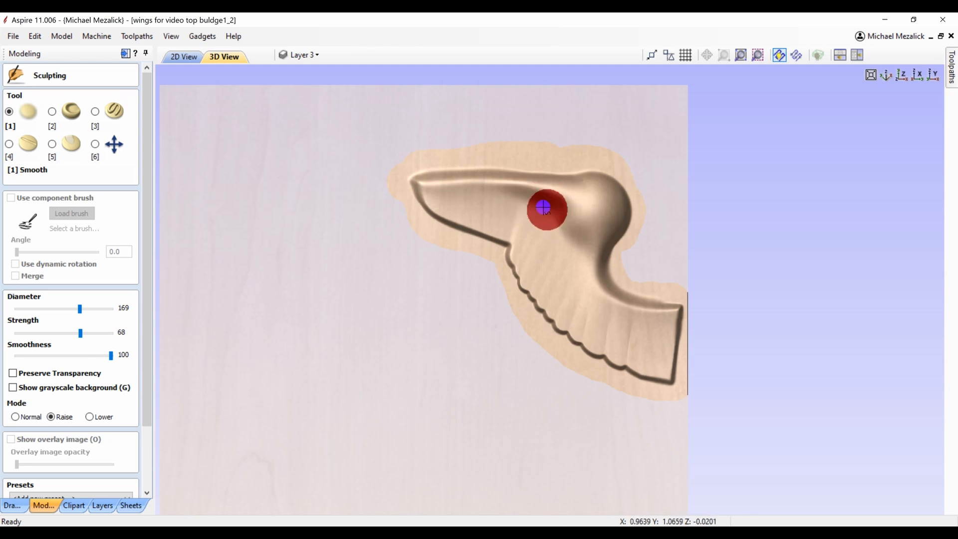
pyautogui.moveTo(575, 236)
pyautogui.mouseDown()
pyautogui.moveTo(572, 244)
pyautogui.moveTo(563, 216)
pyautogui.moveTo(524, 199)
pyautogui.moveTo(547, 201)
pyautogui.moveTo(509, 193)
pyautogui.moveTo(546, 199)
pyautogui.moveTo(571, 248)
pyautogui.moveTo(509, 203)
pyautogui.moveTo(545, 207)
pyautogui.moveTo(570, 250)
pyautogui.moveTo(541, 207)
pyautogui.moveTo(573, 193)
pyautogui.moveTo(566, 184)
pyautogui.mouseUp()
pyautogui.moveTo(504, 181)
pyautogui.mouseDown()
pyautogui.moveTo(590, 176)
pyautogui.moveTo(507, 175)
pyautogui.moveTo(565, 180)
pyautogui.moveTo(524, 174)
pyautogui.moveTo(494, 186)
pyautogui.moveTo(582, 185)
pyautogui.moveTo(584, 235)
pyautogui.moveTo(573, 233)
pyautogui.moveTo(584, 265)
pyautogui.moveTo(573, 214)
pyautogui.moveTo(568, 246)
pyautogui.moveTo(545, 205)
pyautogui.moveTo(503, 188)
pyautogui.moveTo(520, 188)
pyautogui.moveTo(462, 188)
pyautogui.moveTo(552, 201)
pyautogui.moveTo(577, 223)
pyautogui.moveTo(558, 194)
pyautogui.moveTo(573, 245)
pyautogui.moveTo(546, 199)
pyautogui.moveTo(484, 185)
pyautogui.moveTo(546, 190)
pyautogui.moveTo(502, 188)
pyautogui.mouseUp()
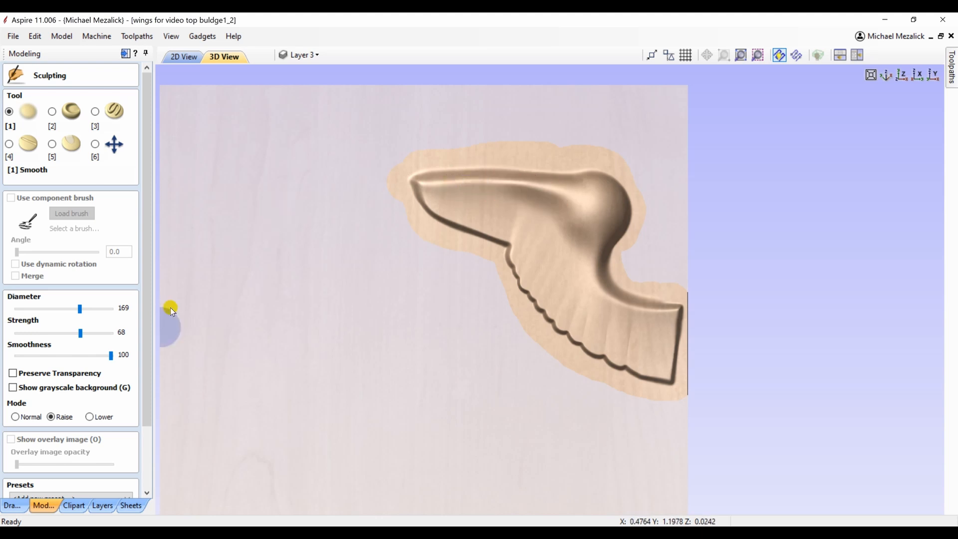
pyautogui.scroll(-3, 145, 381)
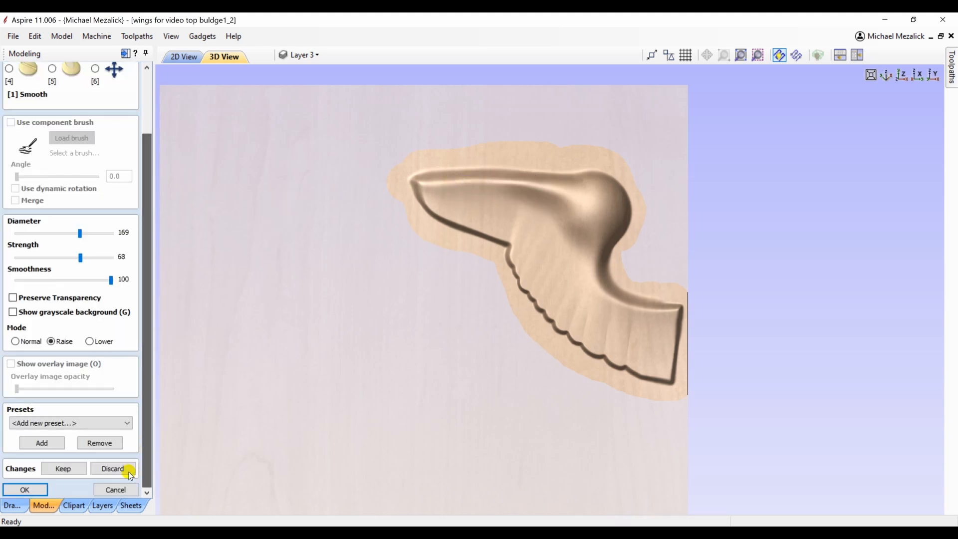
pyautogui.click(55, 472)
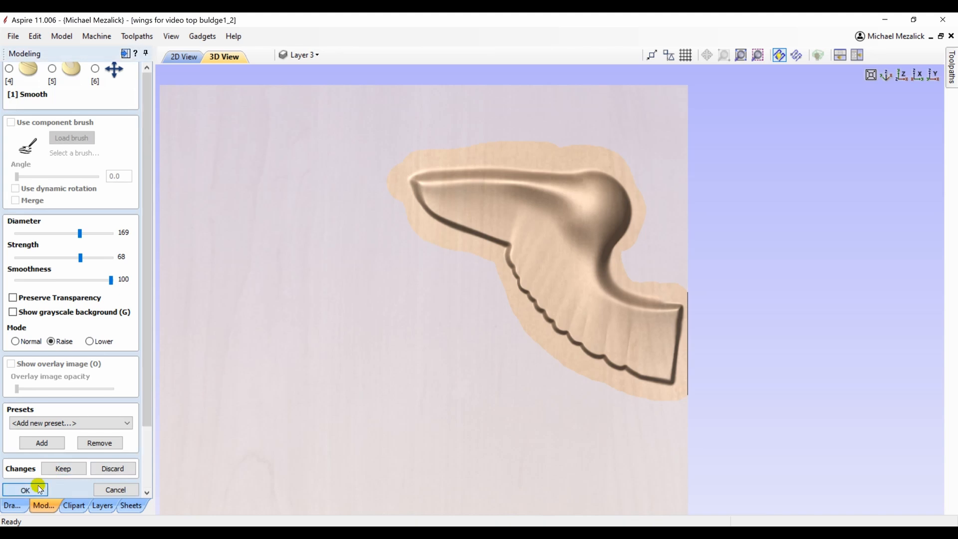
pyautogui.click(38, 487)
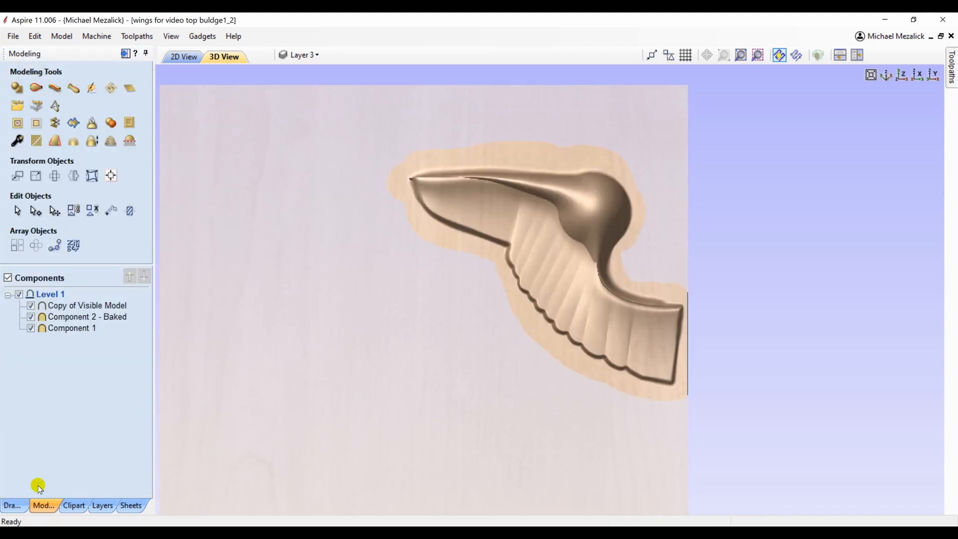
# Hide Component 1 and Component 2 - Baked, and inspect the blended wing copy from an angle
pyautogui.click(32, 327)
pyautogui.click(31, 317)
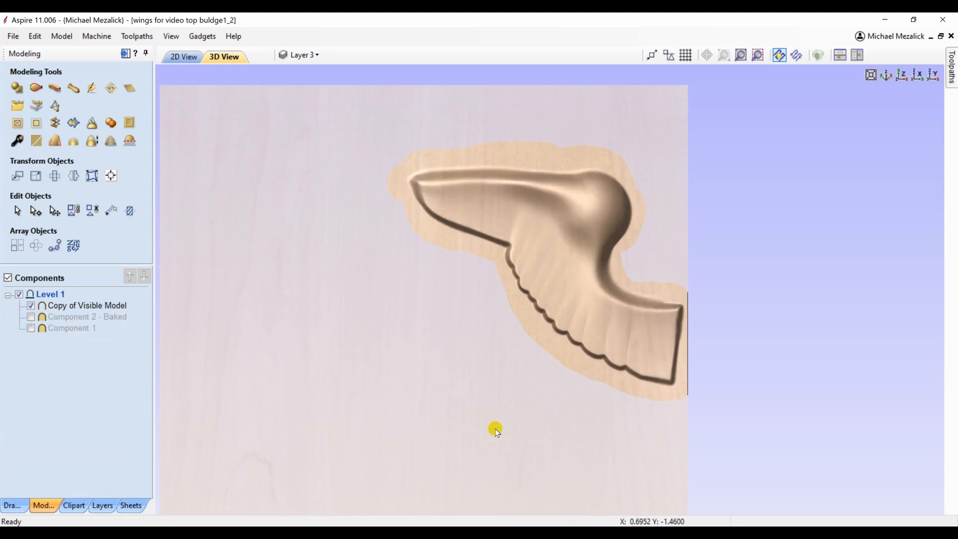
pyautogui.moveTo(546, 284); pyautogui.dragTo(571, 193)
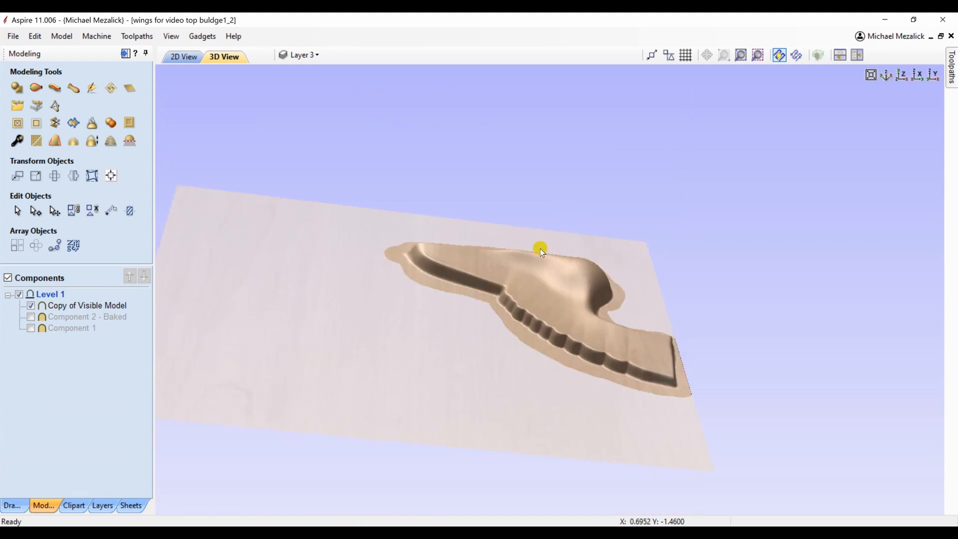
pyautogui.moveTo(540, 249); pyautogui.dragTo(499, 454)
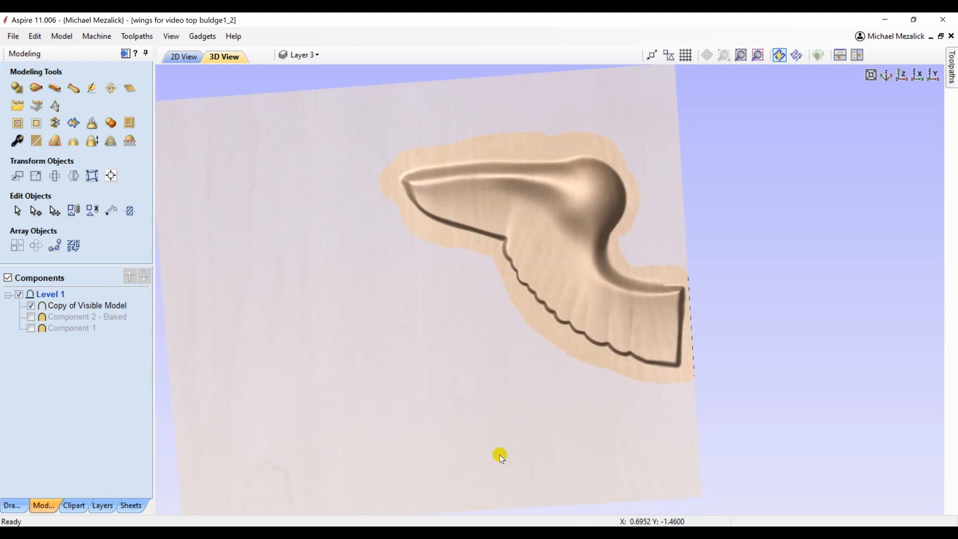
# Set the base height of Copy of Visible Model to -0.0525 inches and bake it
pyautogui.click(106, 306)
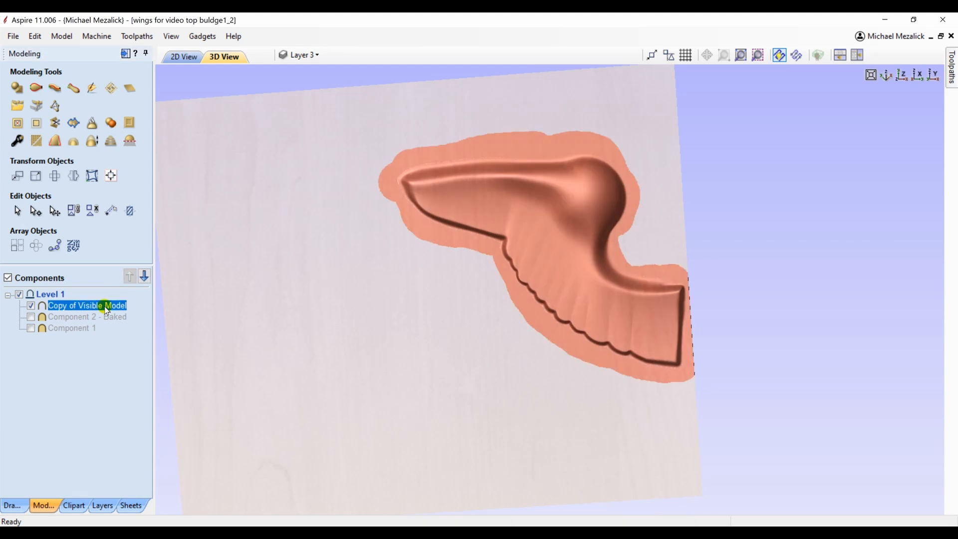
pyautogui.click(18, 142)
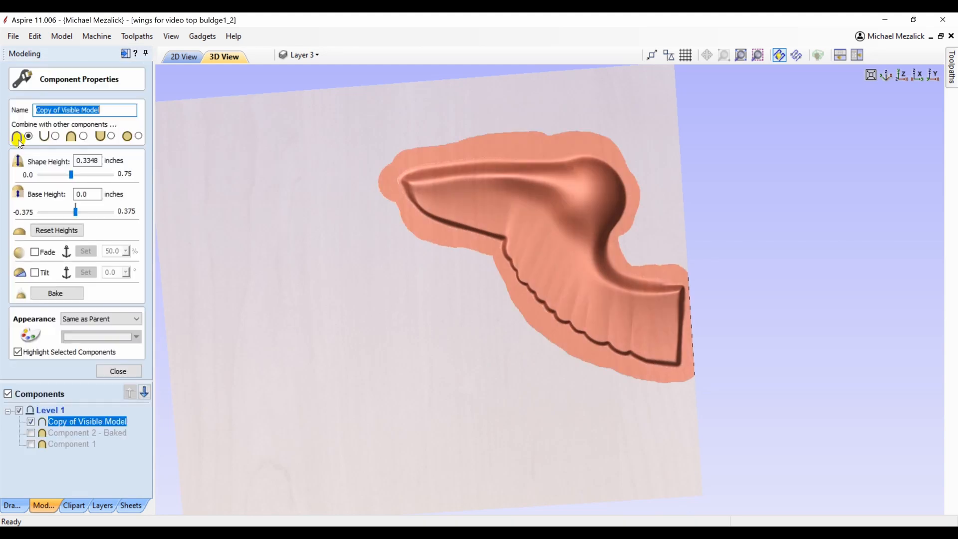
pyautogui.moveTo(77, 212); pyautogui.dragTo(71, 213)
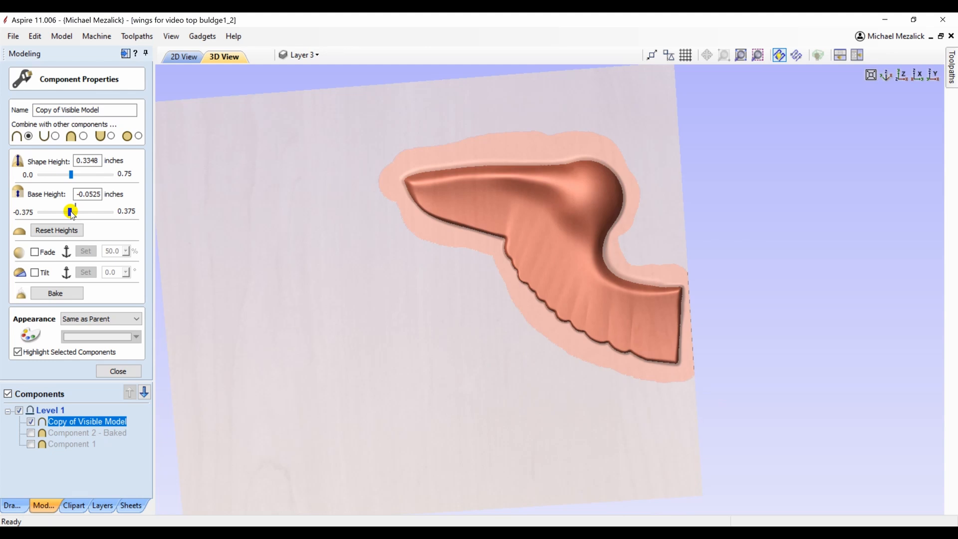
pyautogui.click(62, 293)
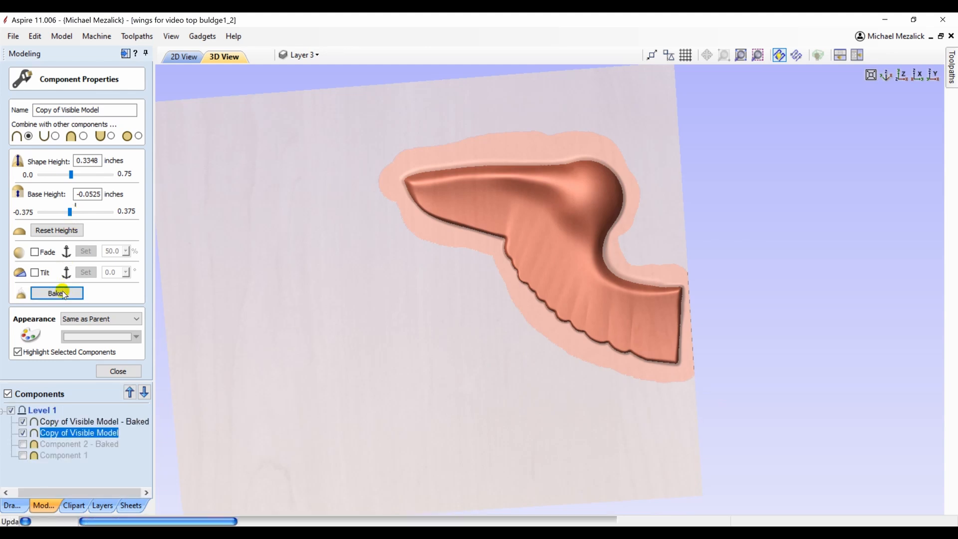
pyautogui.click(113, 372)
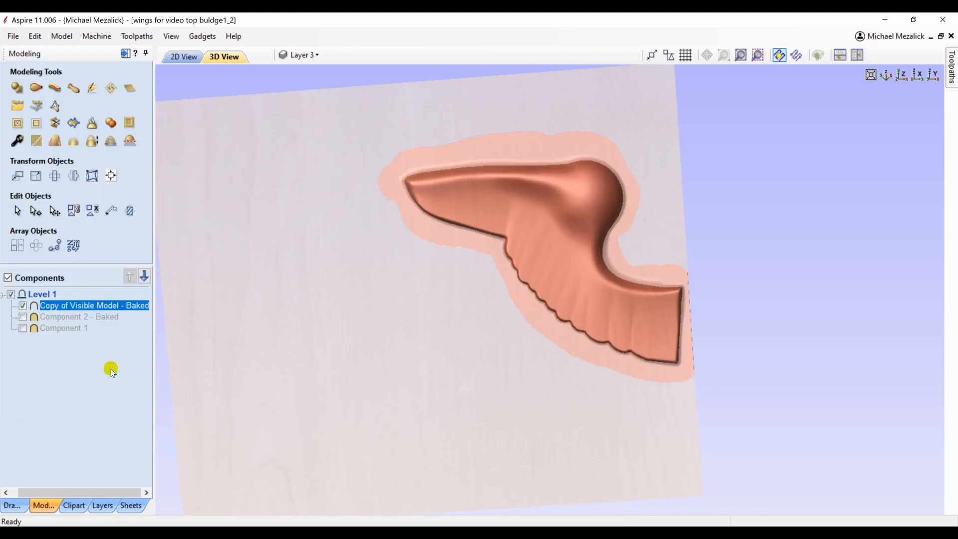
# Replace everything below 0.0 in the baked wing copy with transparency, view it from above and deselect it
pyautogui.click(131, 143)
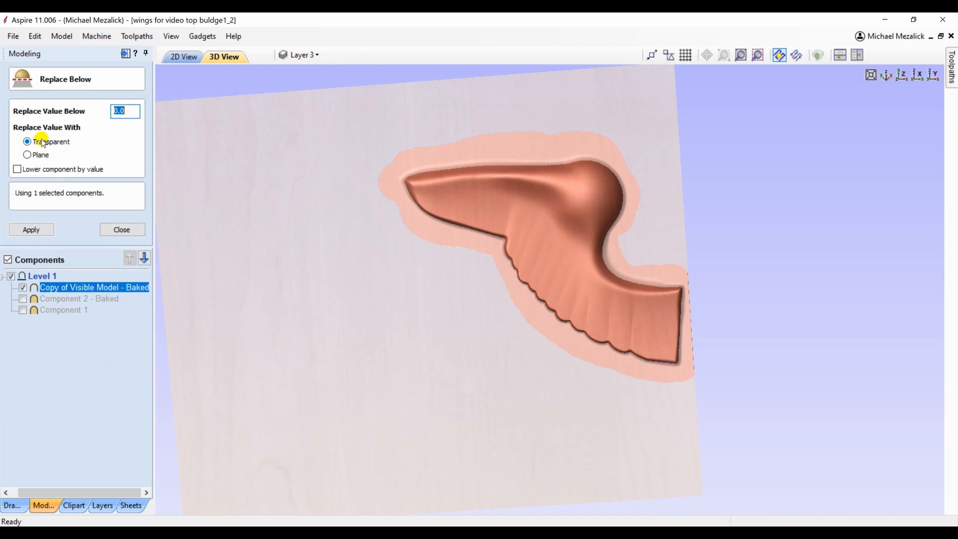
pyautogui.click(31, 230)
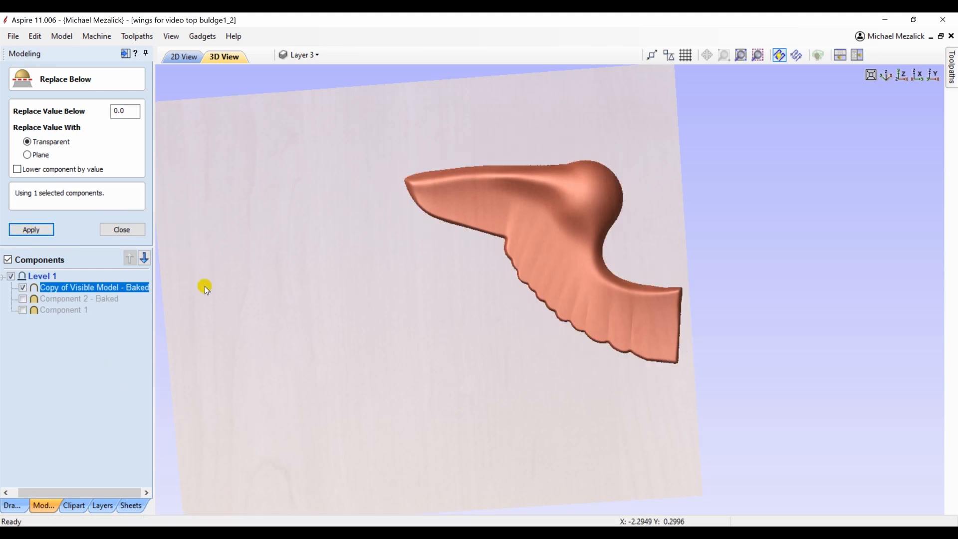
pyautogui.click(125, 230)
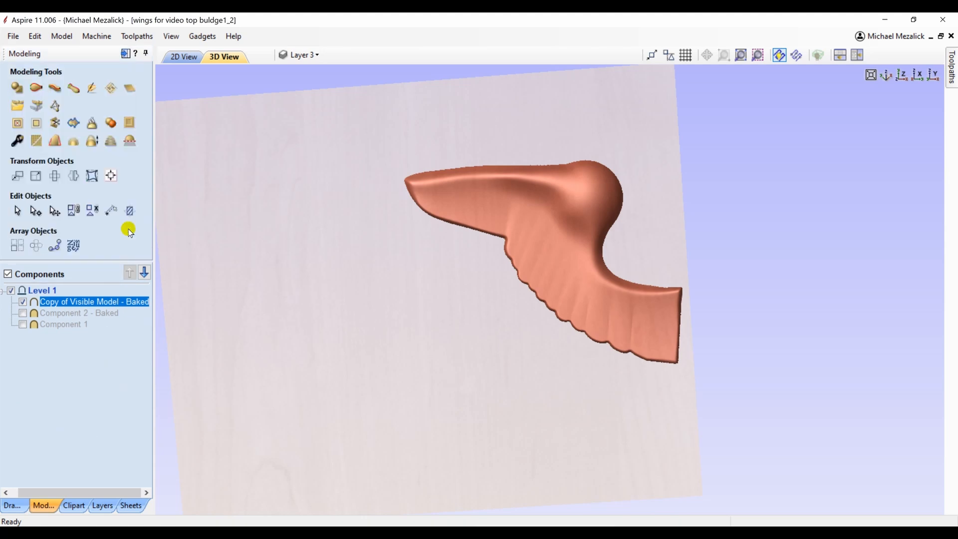
pyautogui.click(905, 73)
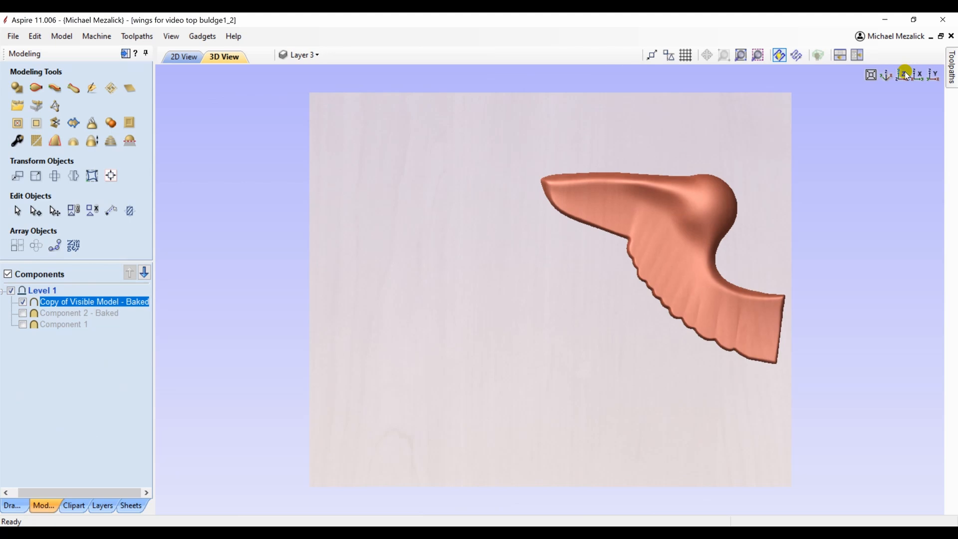
pyautogui.click(102, 401)
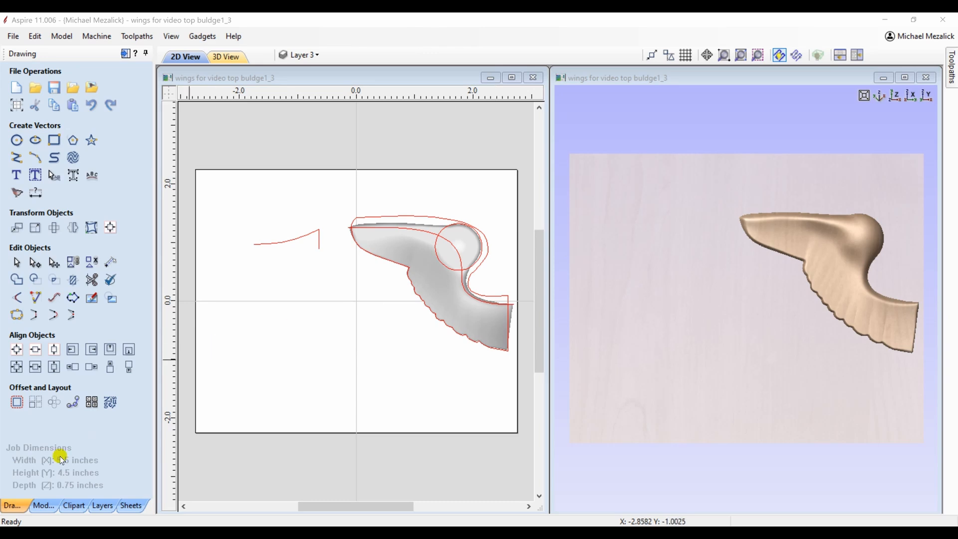
# Hide the baked copy of the visible model and show the Bitmap Layer with the reference photo
pyautogui.click(33, 505)
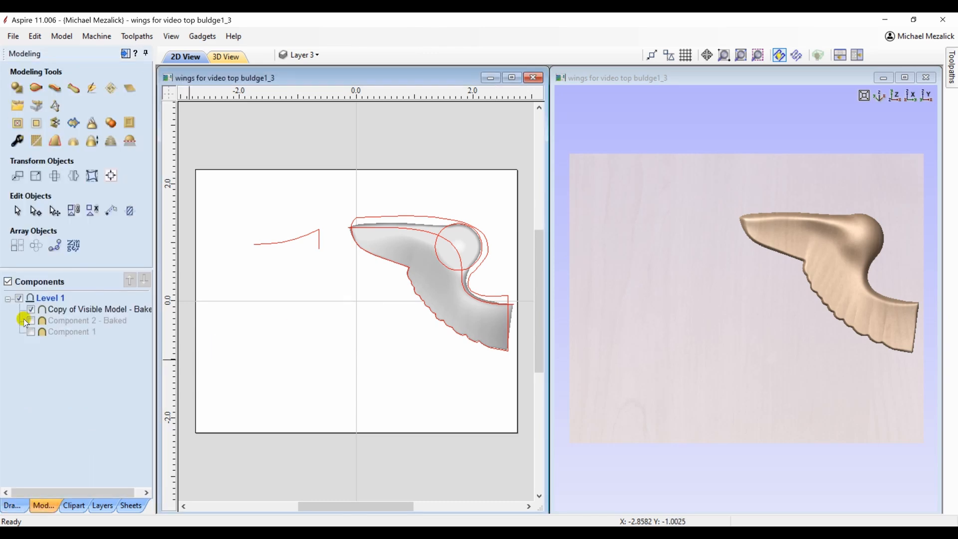
pyautogui.click(31, 308)
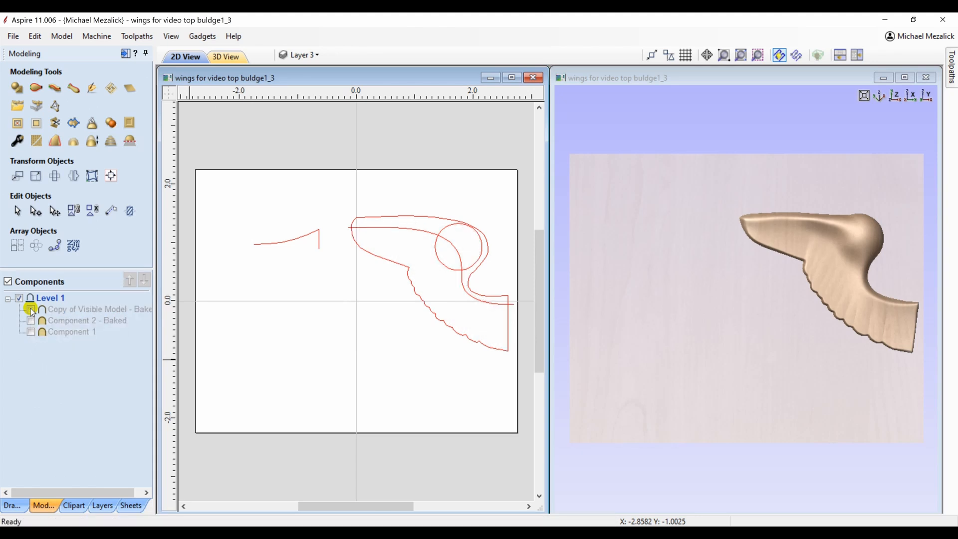
pyautogui.click(102, 506)
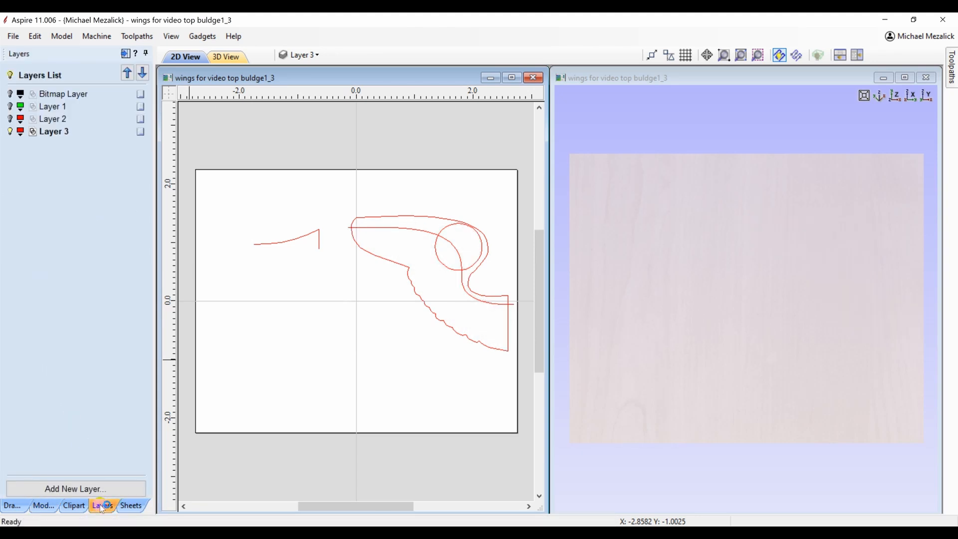
pyautogui.click(11, 95)
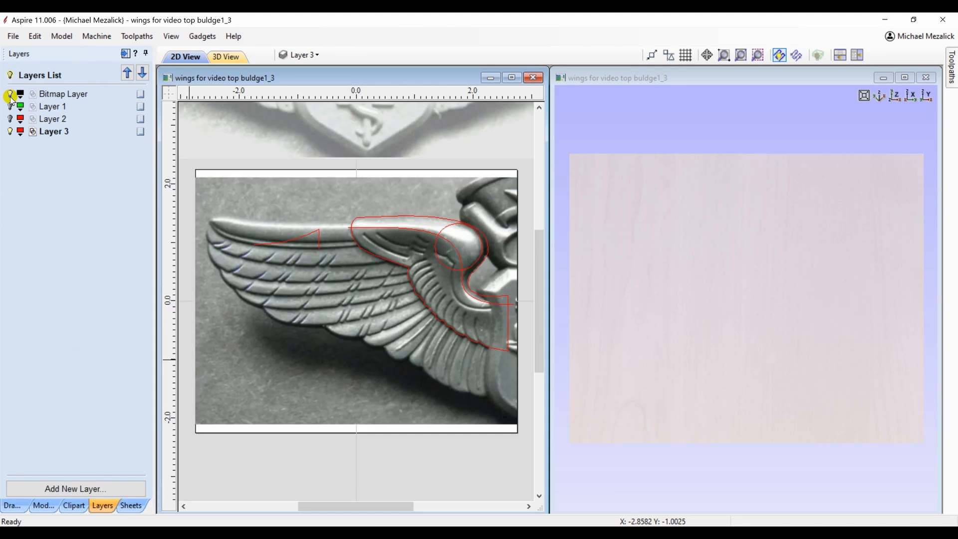
# Add a new layer named Ribs and hide Layer 3
pyautogui.click(76, 482)
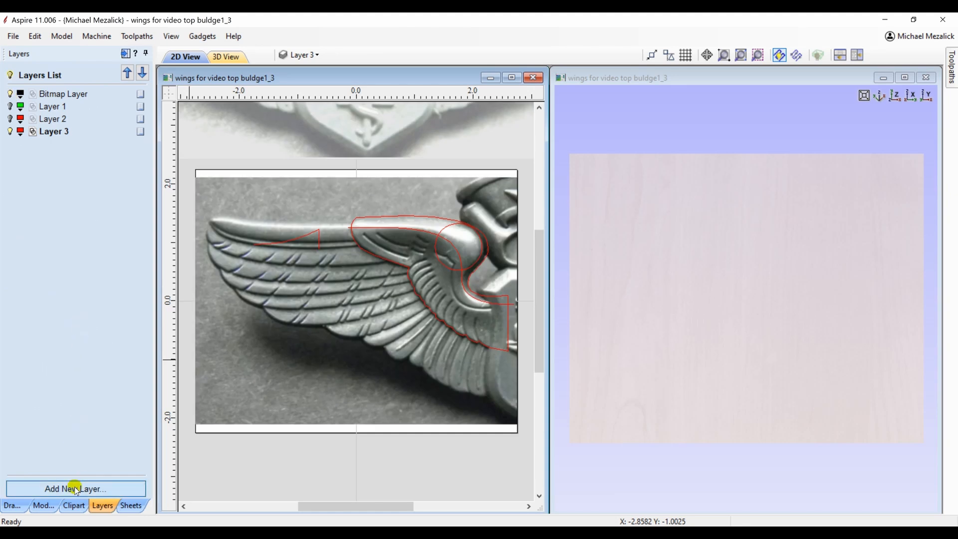
pyautogui.write('Ribs')
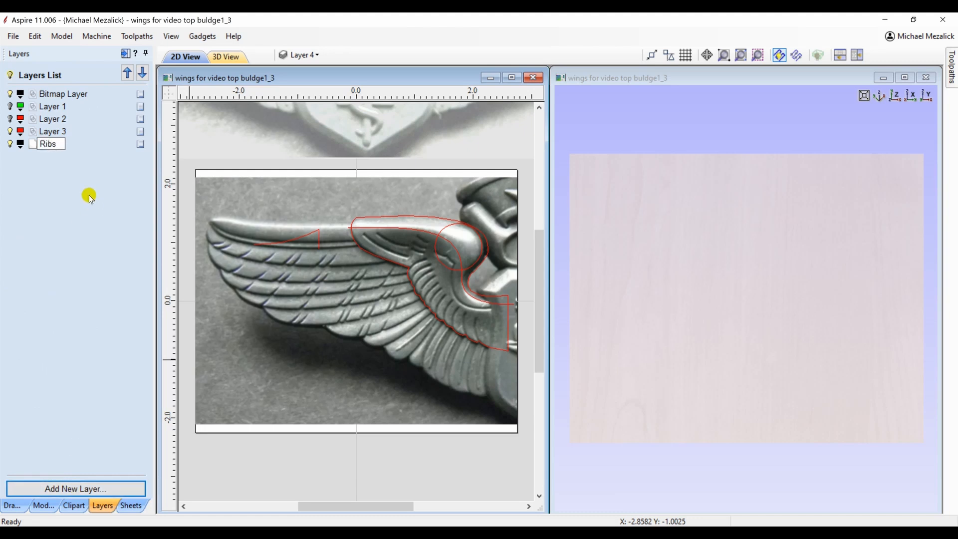
pyautogui.click(10, 132)
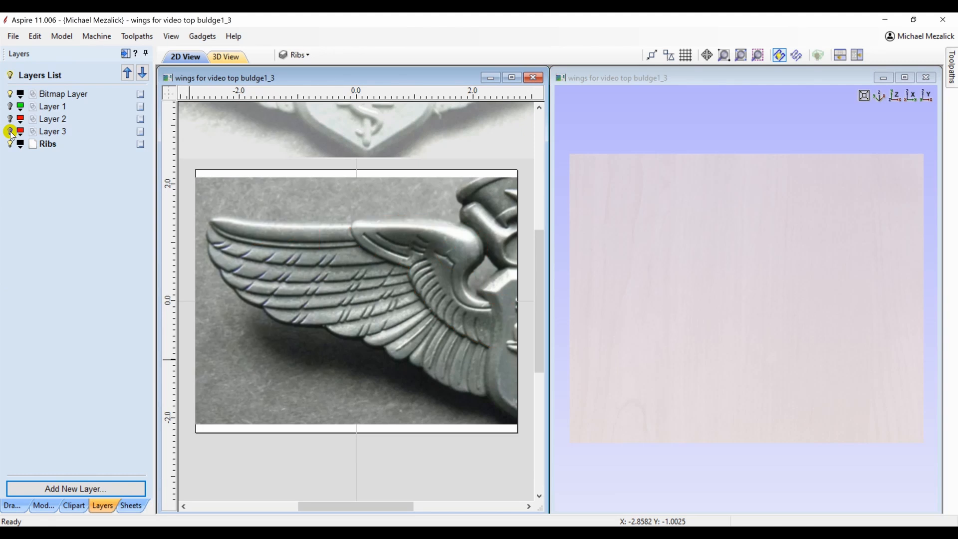
# Maximize the 2D view and set the Ribs layer's color to red
pyautogui.click(512, 77)
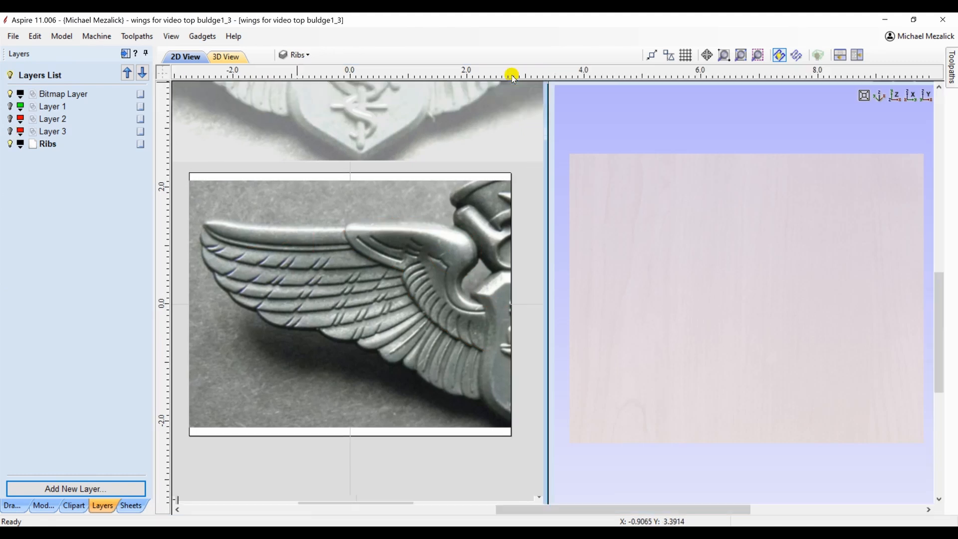
pyautogui.click(740, 53)
pyautogui.click(724, 55)
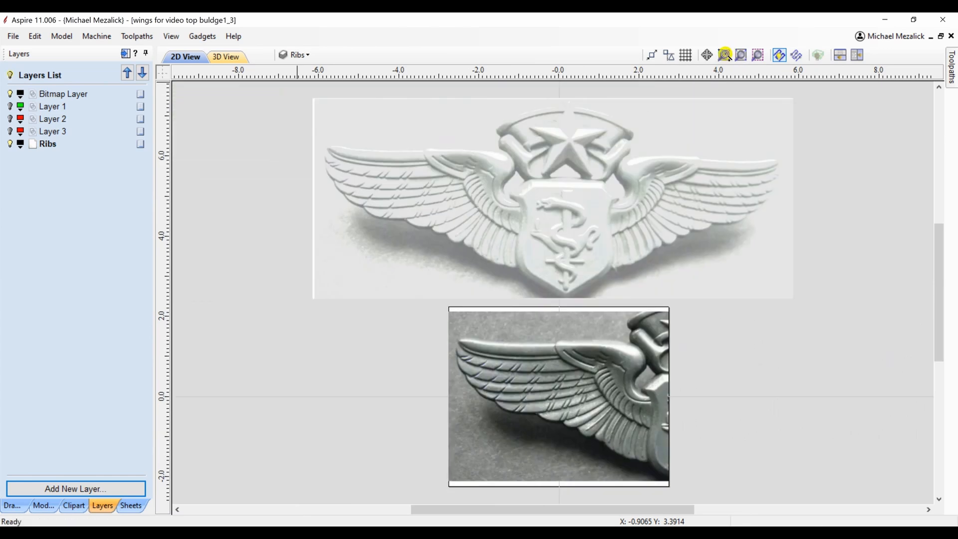
pyautogui.click(616, 418)
pyautogui.click(616, 417)
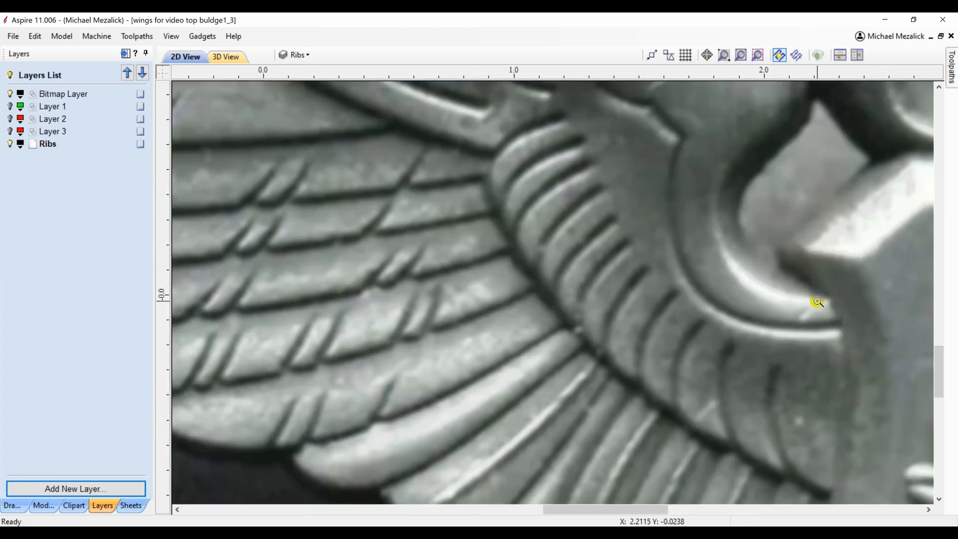
pyautogui.moveTo(941, 361); pyautogui.dragTo(940, 343)
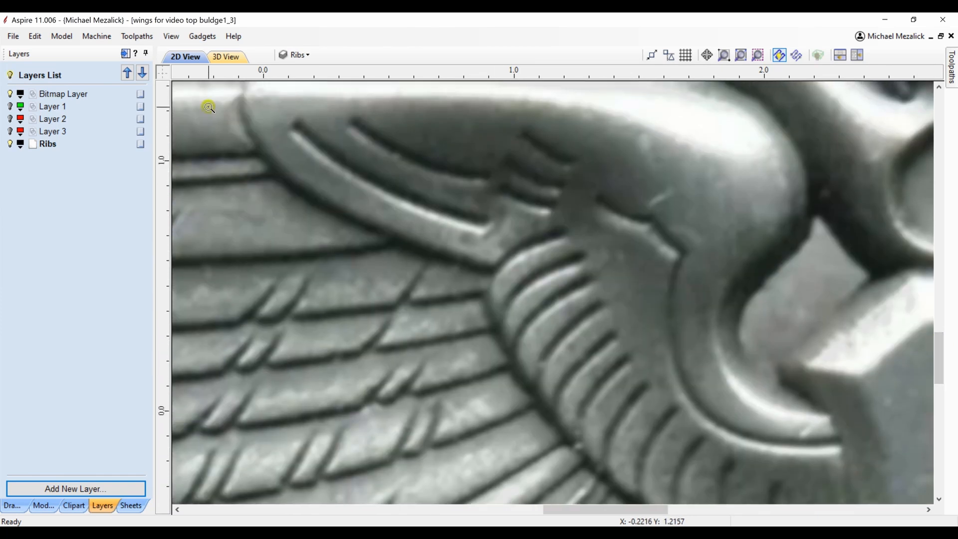
pyautogui.click(21, 144)
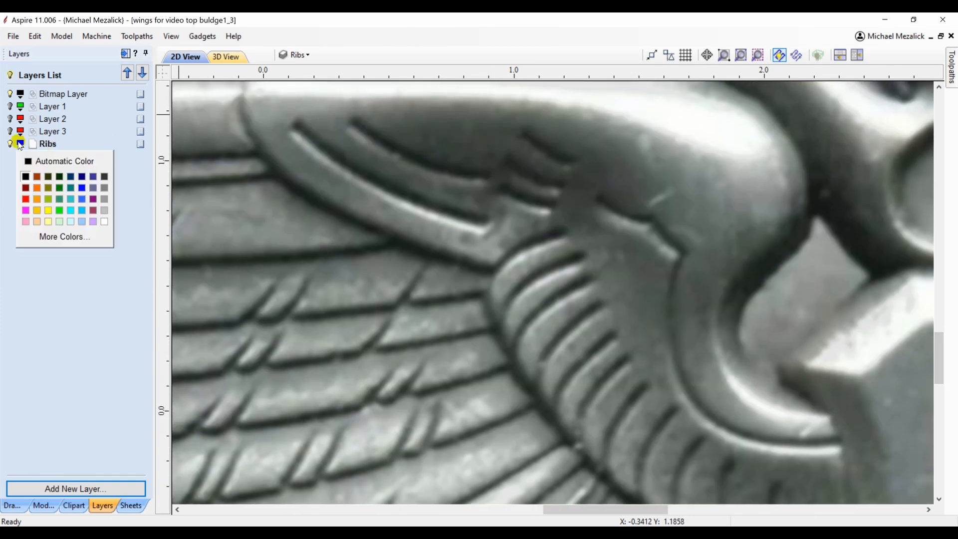
pyautogui.click(25, 199)
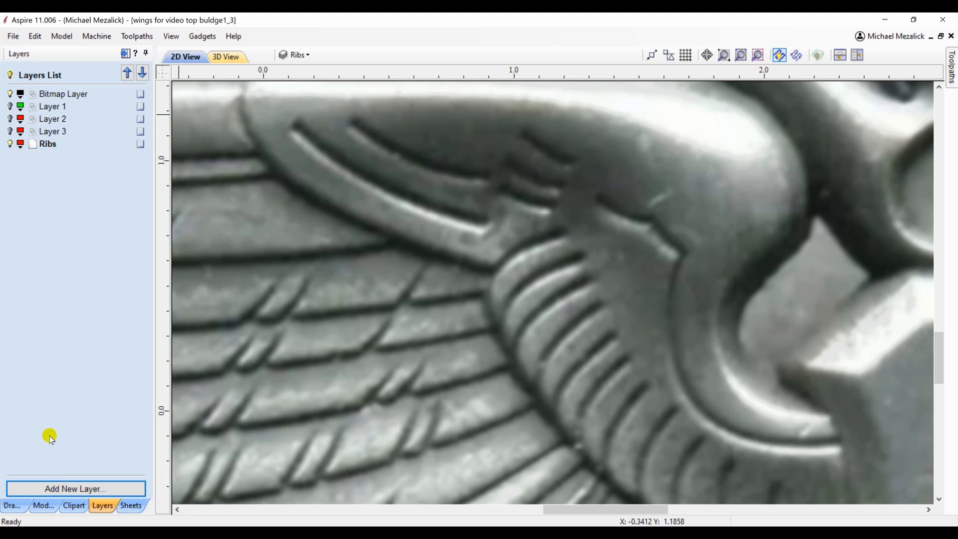
# Trace the wing shoulder's lower inner edge with an open polyline, from the shield around the curve up to the notch below the shoulder
pyautogui.click(13, 505)
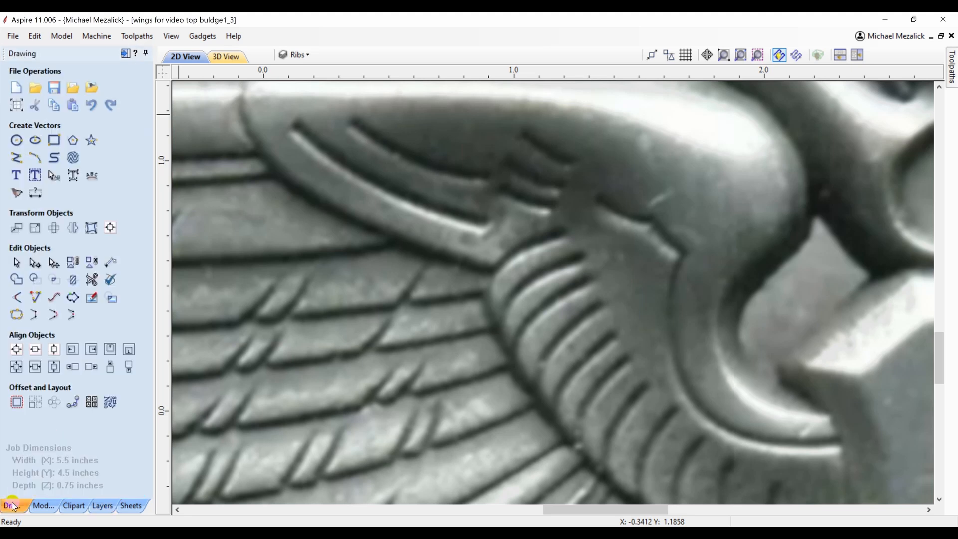
pyautogui.click(17, 159)
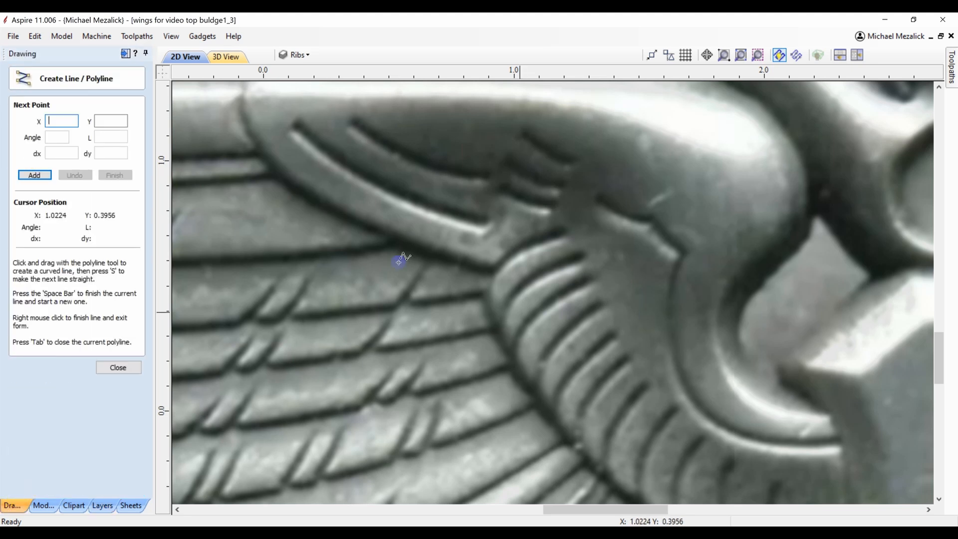
pyautogui.click(898, 426)
pyautogui.click(830, 439)
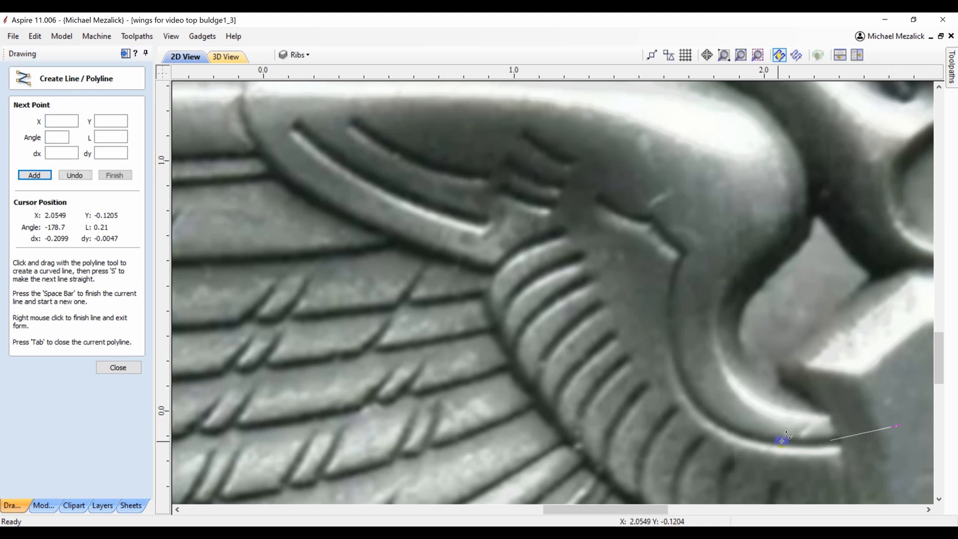
pyautogui.click(763, 440)
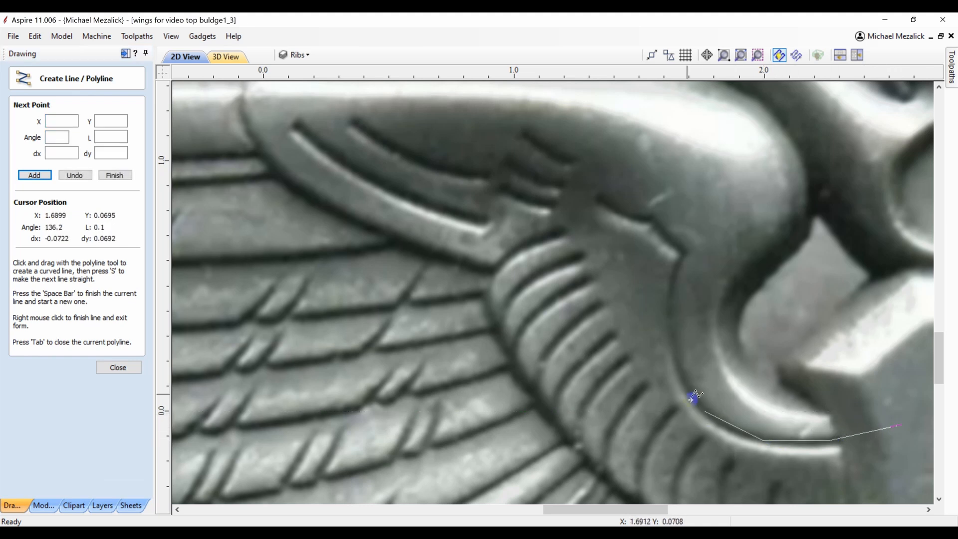
pyautogui.click(679, 376)
pyautogui.click(669, 327)
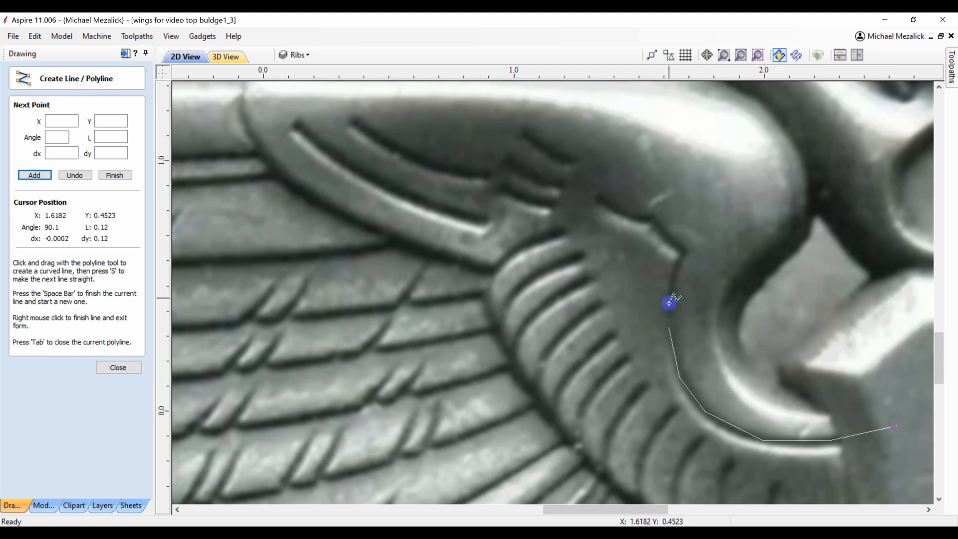
pyautogui.click(685, 250)
pyautogui.click(667, 236)
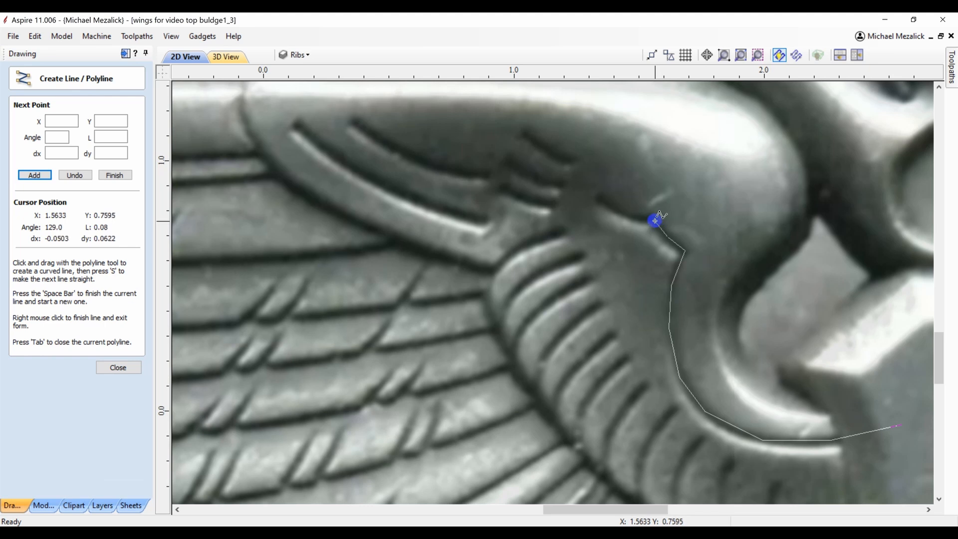
pyautogui.click(604, 202)
pyautogui.press('space')
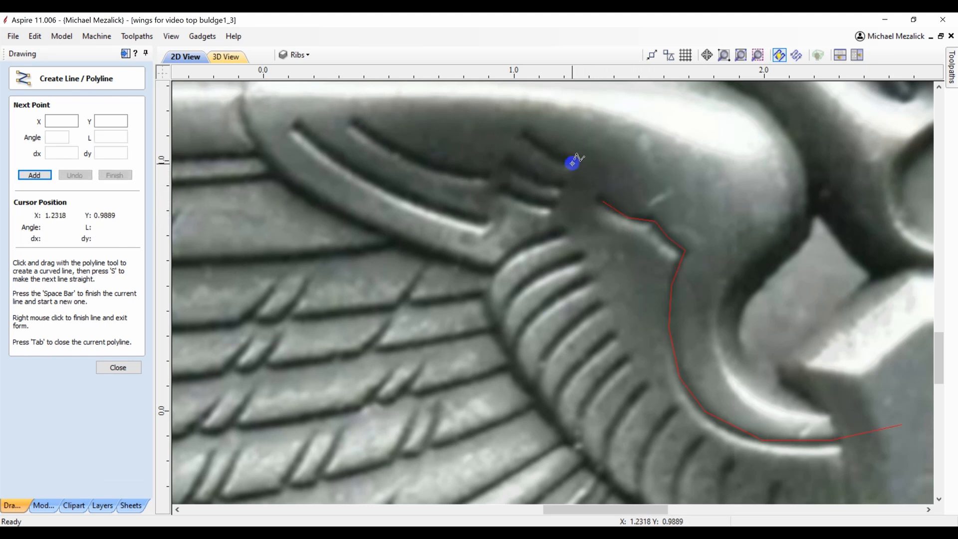
# Trace the three short feather ribs in the middle of the shoulder as separate open polylines
pyautogui.click(572, 163)
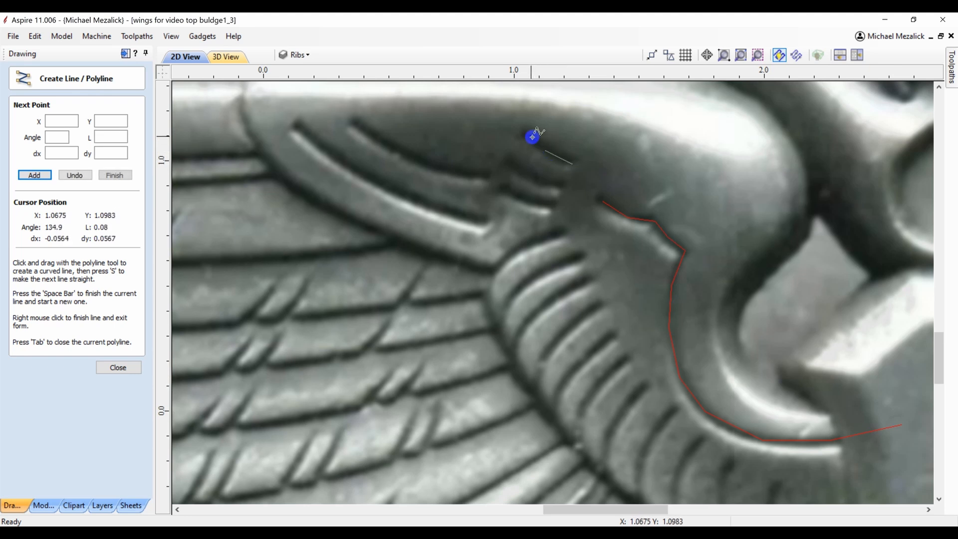
pyautogui.click(528, 133)
pyautogui.press('space')
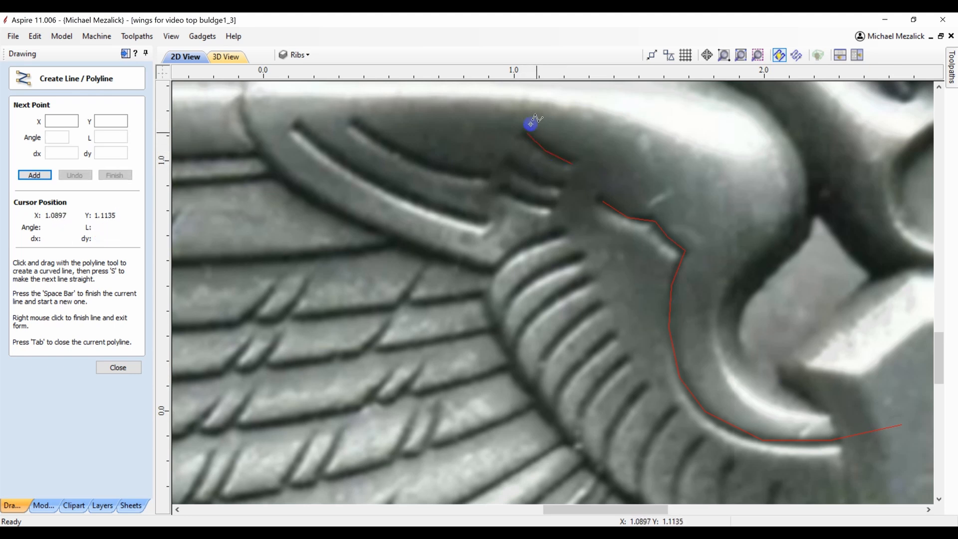
pyautogui.click(558, 182)
pyautogui.click(534, 177)
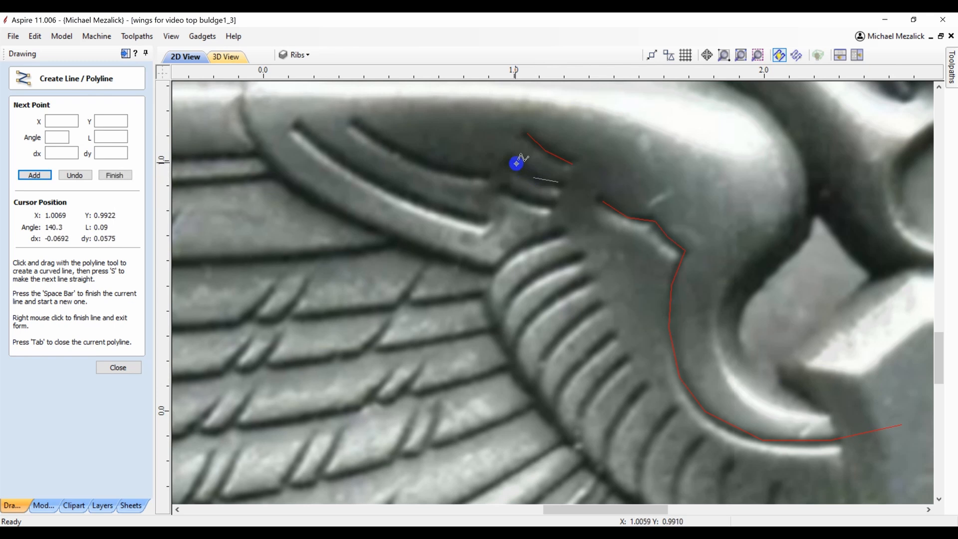
pyautogui.click(510, 161)
pyautogui.press('space')
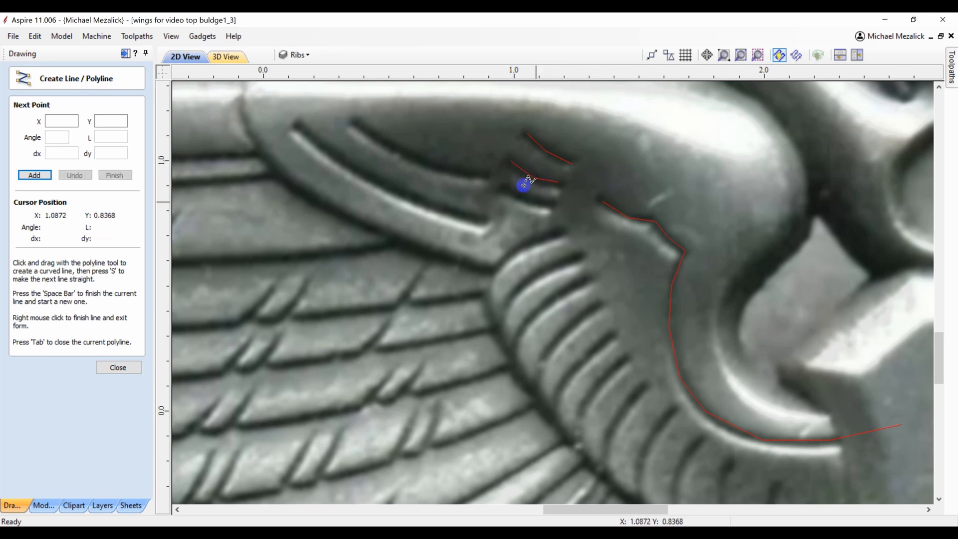
pyautogui.click(552, 206)
pyautogui.click(509, 193)
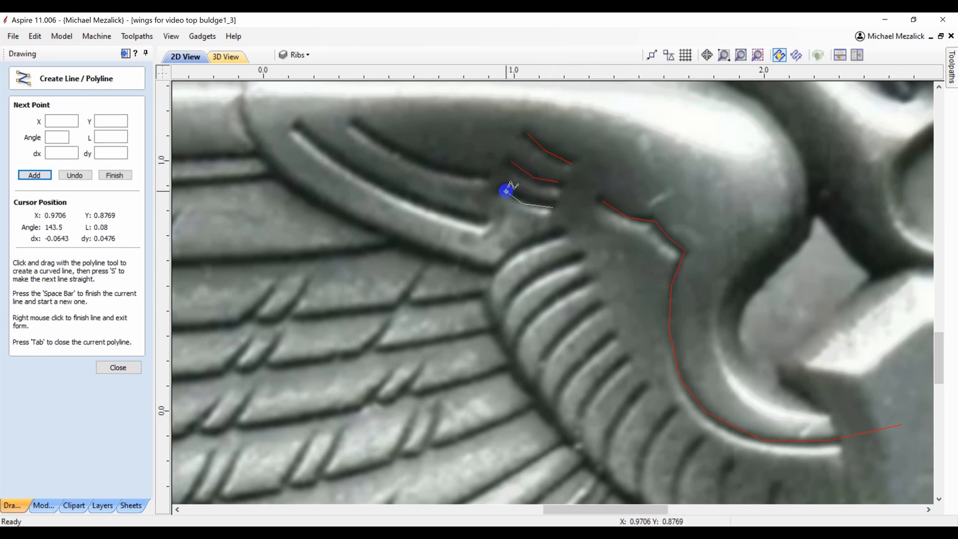
pyautogui.press('space')
# Trace the two long feather ribs near the shoulder's outer end as open polylines and finish the polyline drawing
pyautogui.click(479, 177)
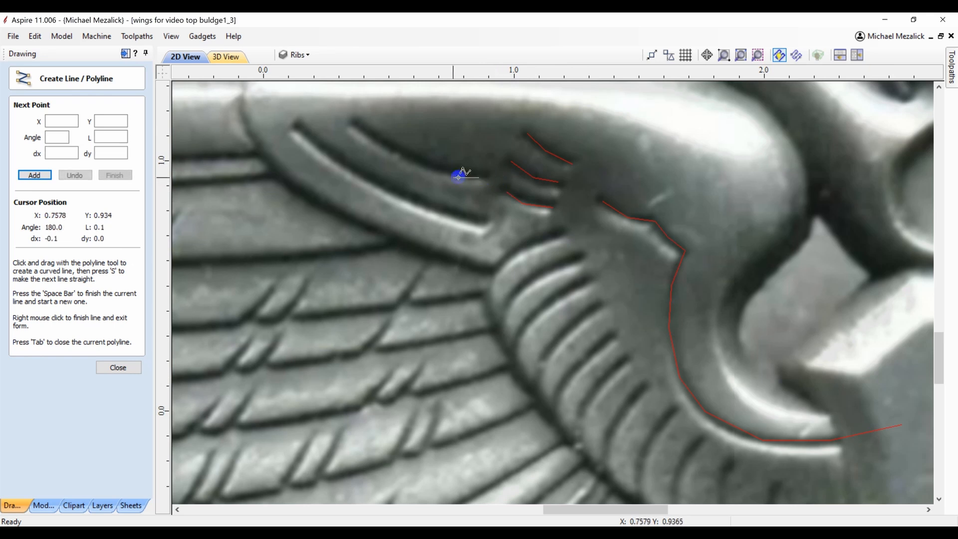
pyautogui.click(434, 170)
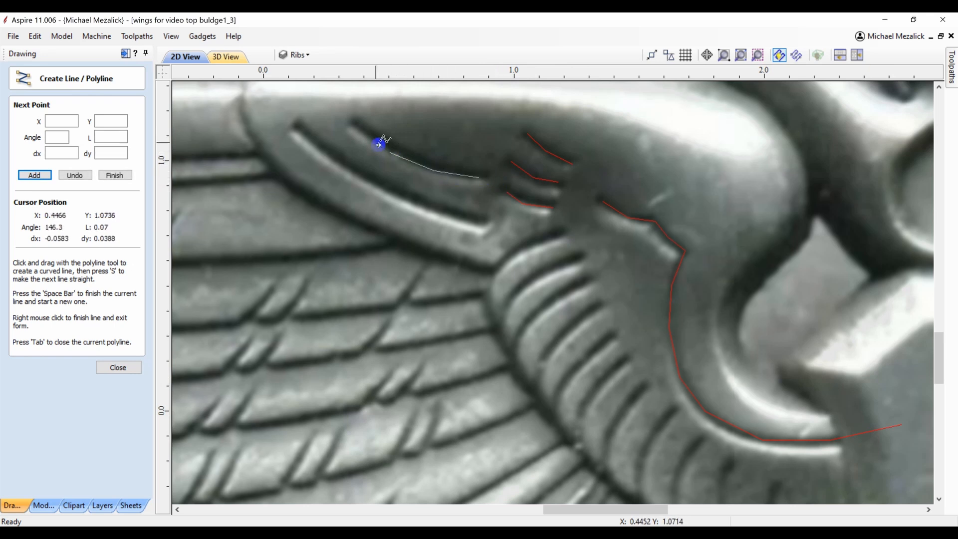
pyautogui.press('space')
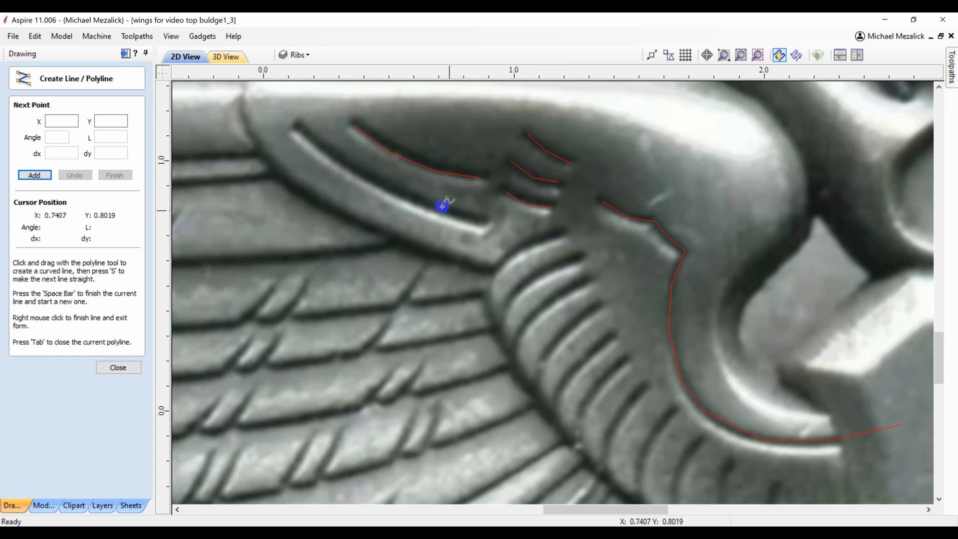
pyautogui.click(482, 222)
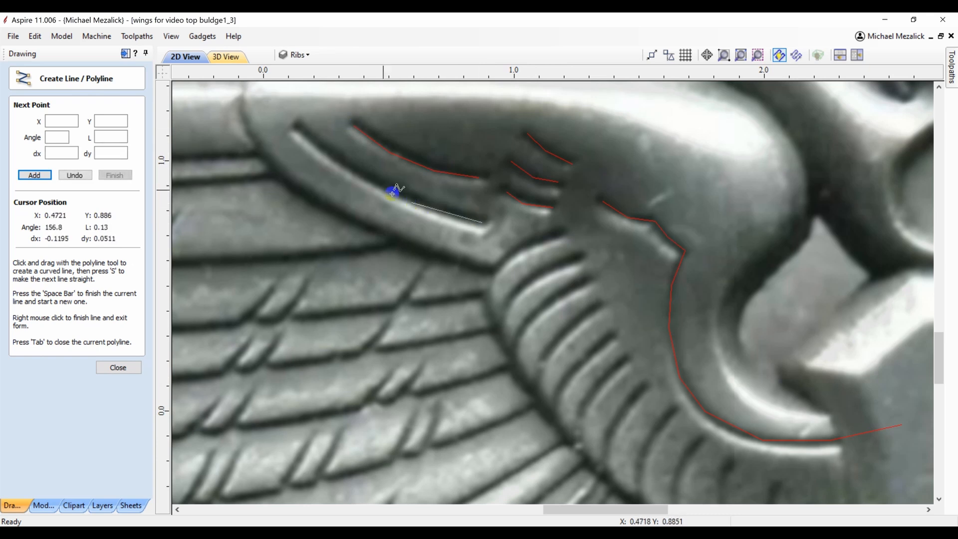
pyautogui.click(360, 177)
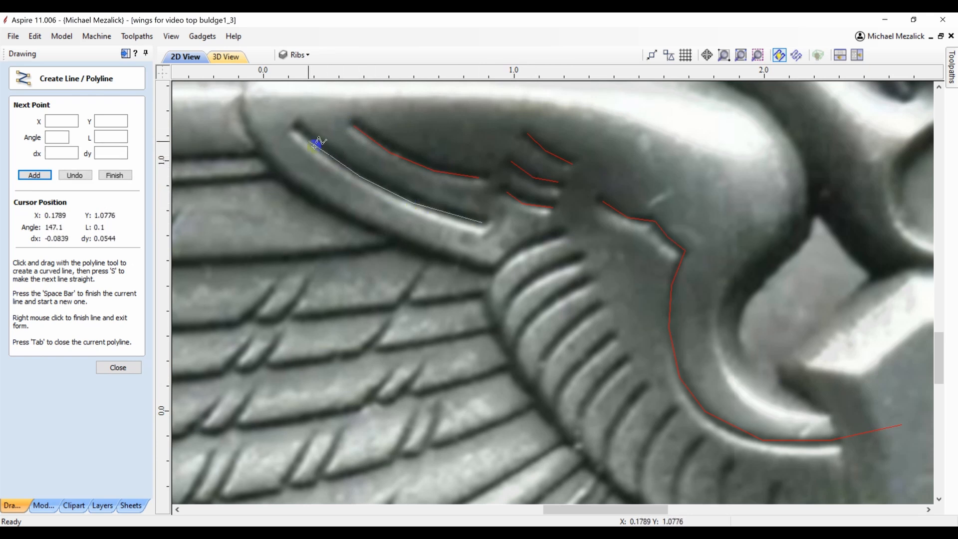
pyautogui.click(300, 128)
pyautogui.press('space')
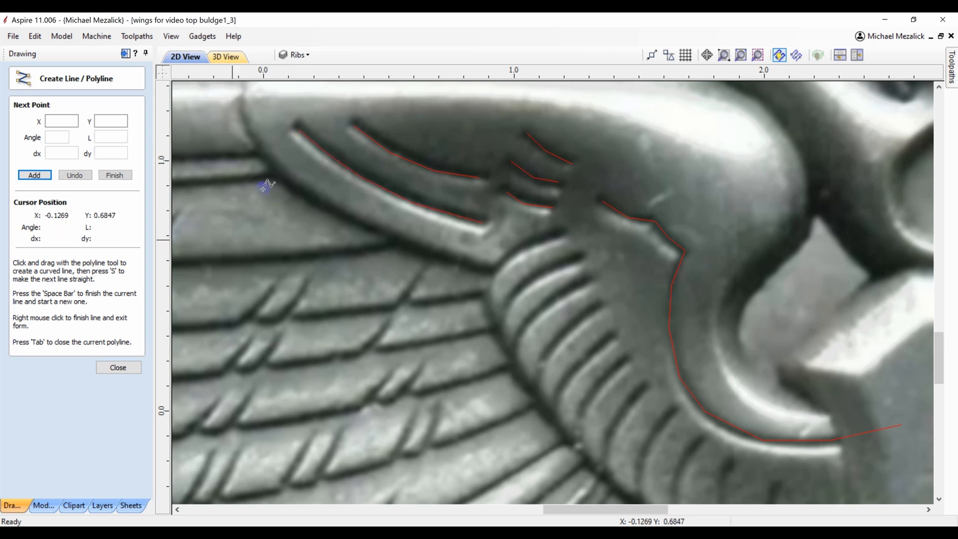
pyautogui.click(120, 368)
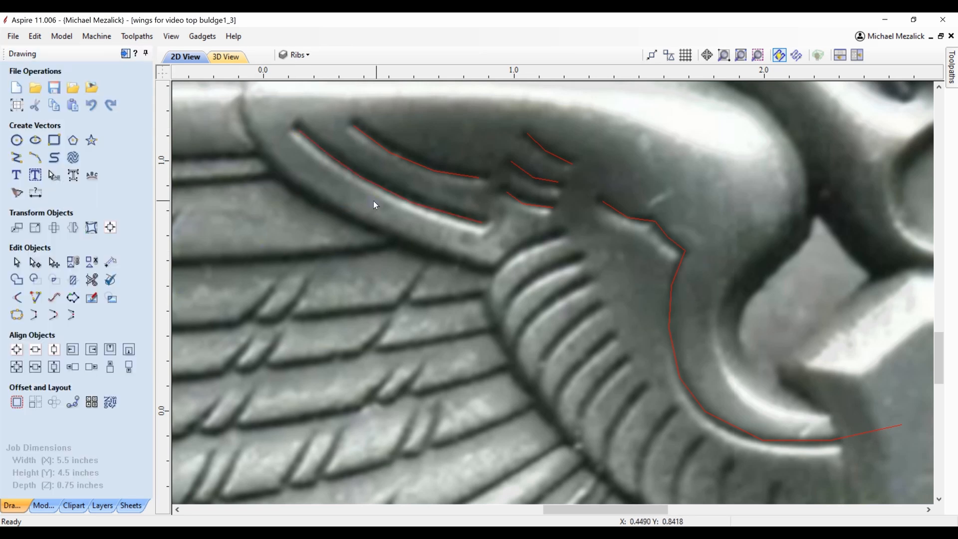
# Hide the Bitmap Layer and smooth the nodes of all six traced rib polylines
pyautogui.click(103, 506)
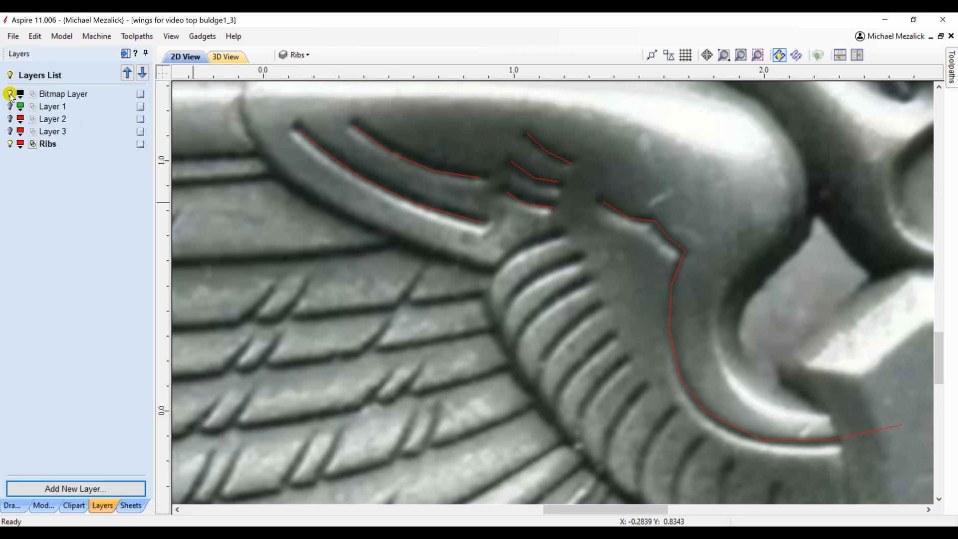
pyautogui.click(10, 94)
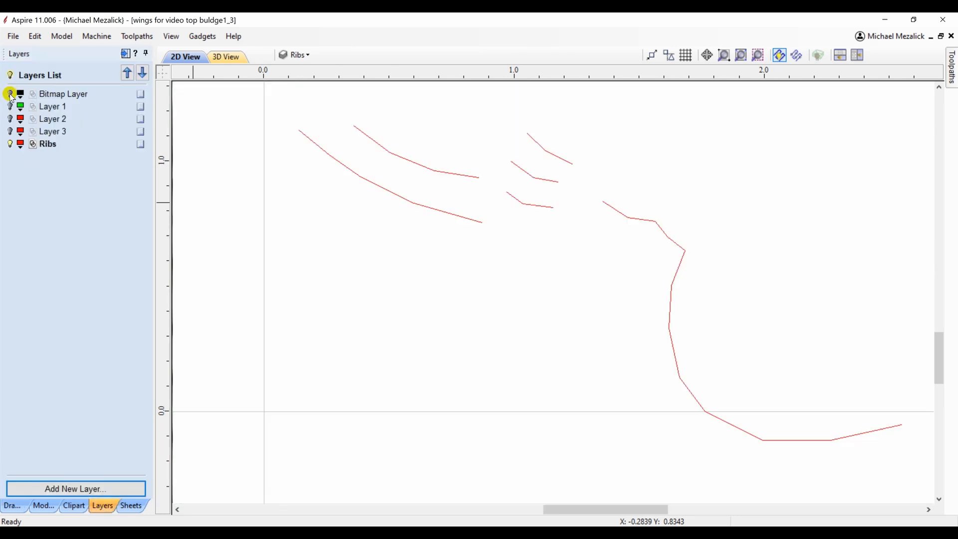
pyautogui.click(33, 145)
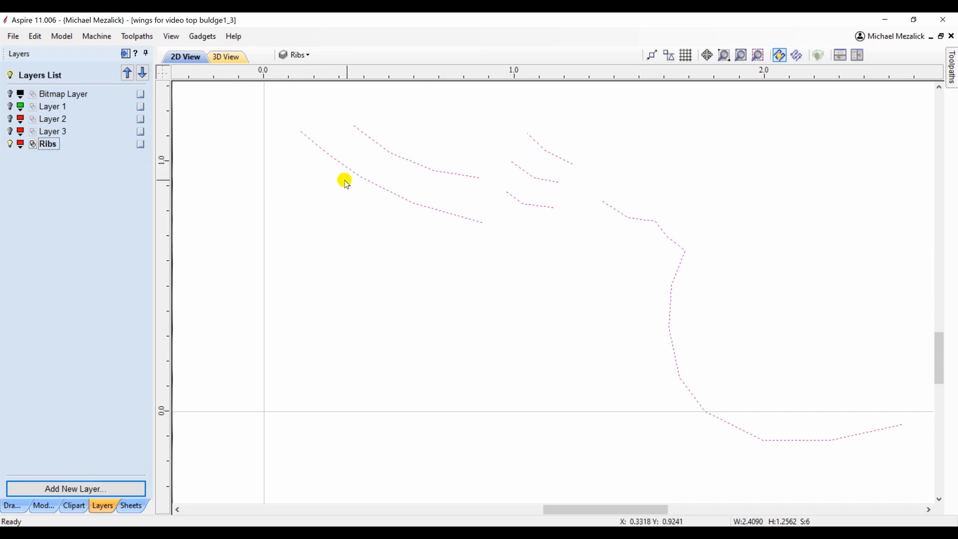
pyautogui.click(369, 180)
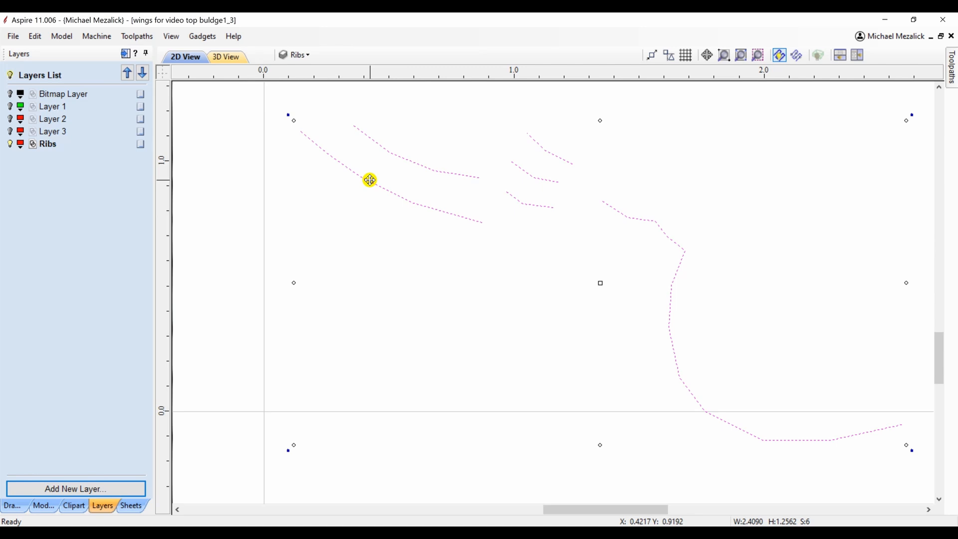
pyautogui.click(369, 181)
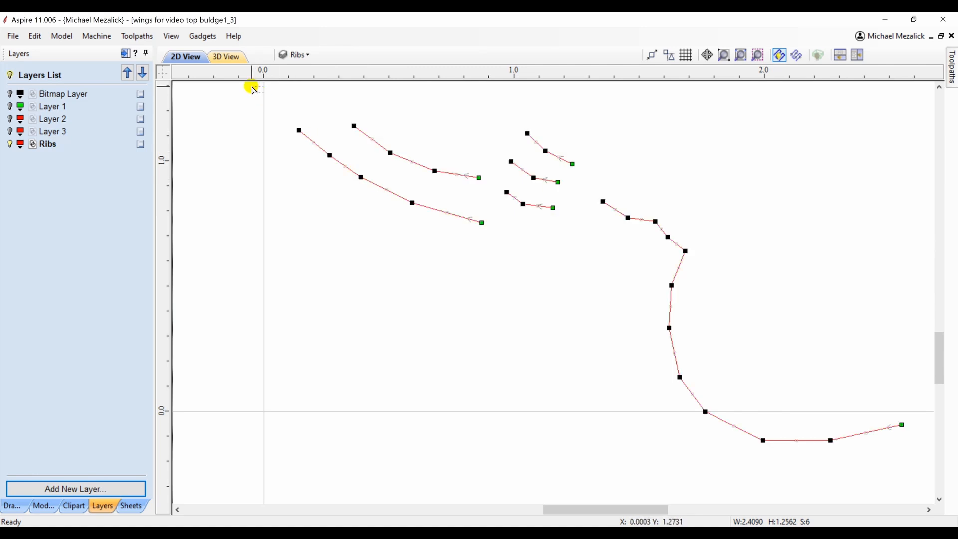
pyautogui.moveTo(255, 90); pyautogui.dragTo(892, 479)
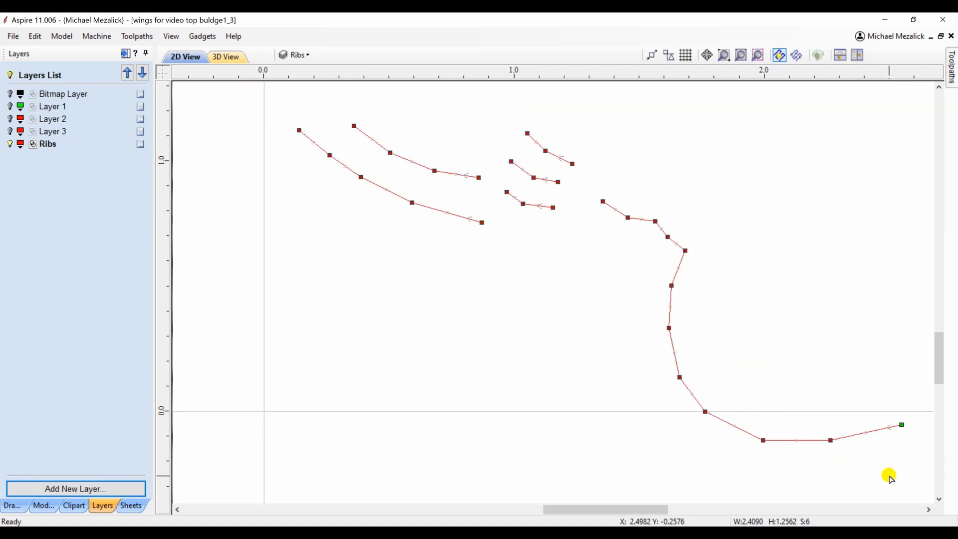
pyautogui.press('s')
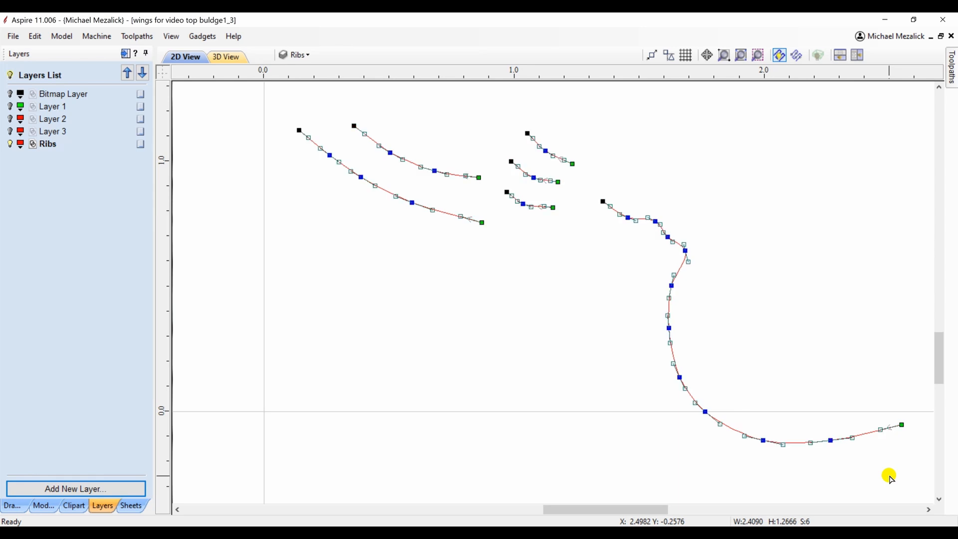
# Fit Bezier curves to the six rib vectors with a 0.01 inch tolerance, replacing the originals
pyautogui.click(12, 505)
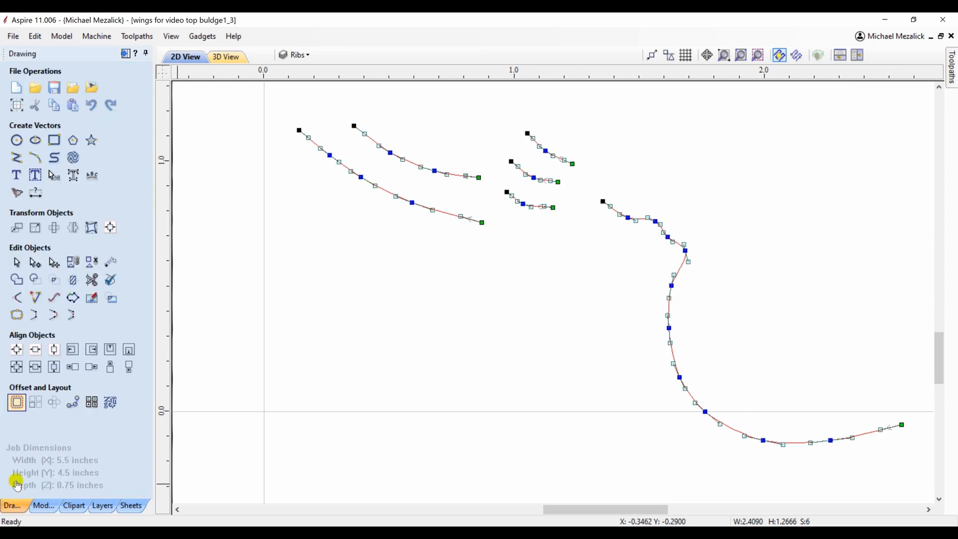
pyautogui.click(53, 299)
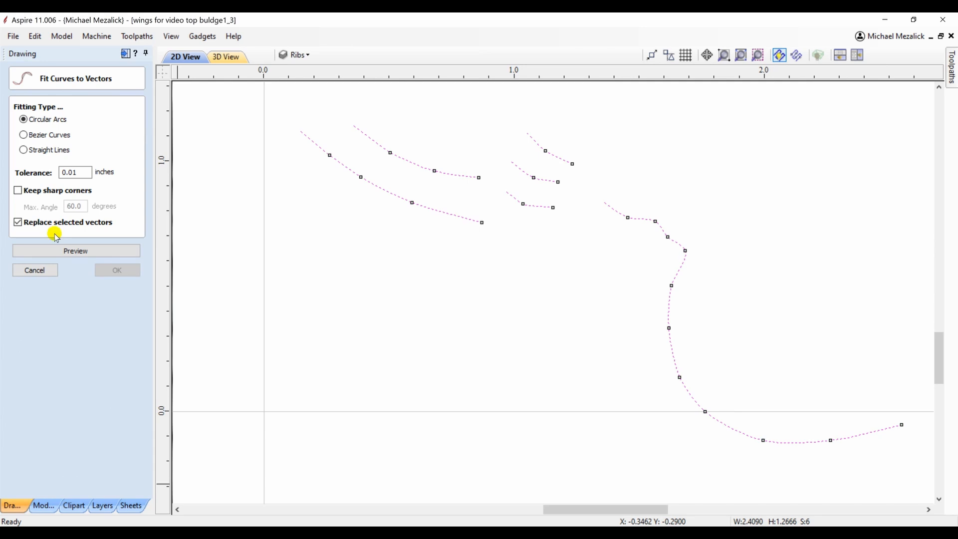
pyautogui.click(85, 251)
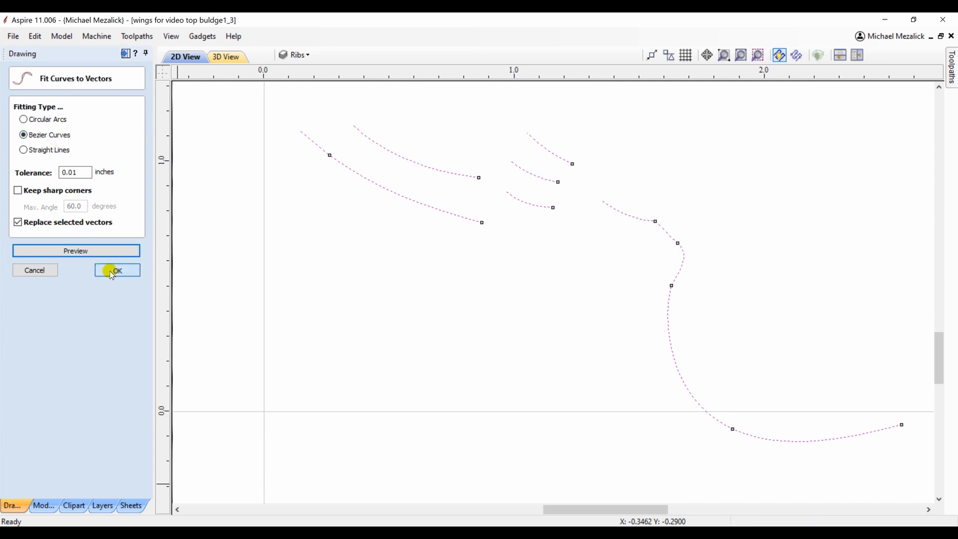
pyautogui.click(112, 272)
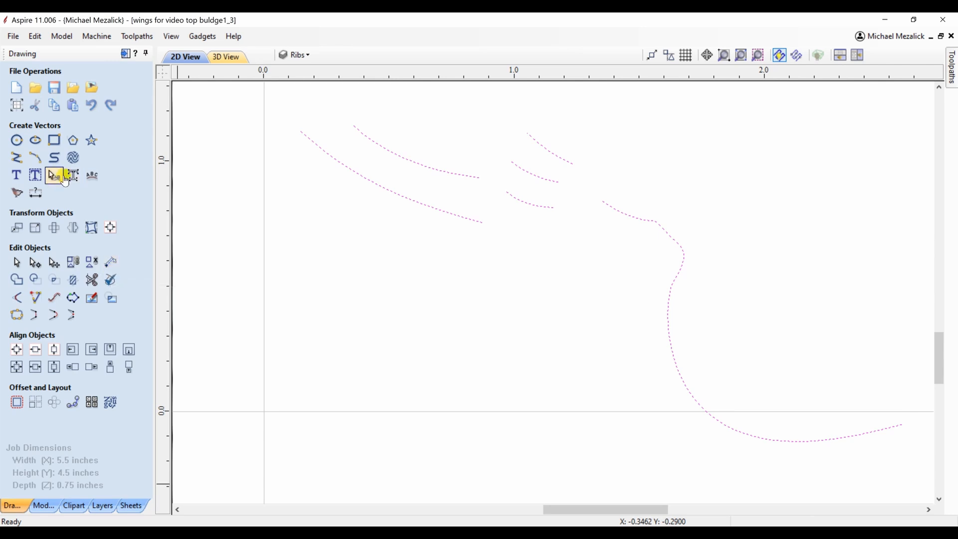
# Draw a tiny three-point arc above the ribs as a cross section, with radius and height about 0.0125 inches
pyautogui.click(37, 161)
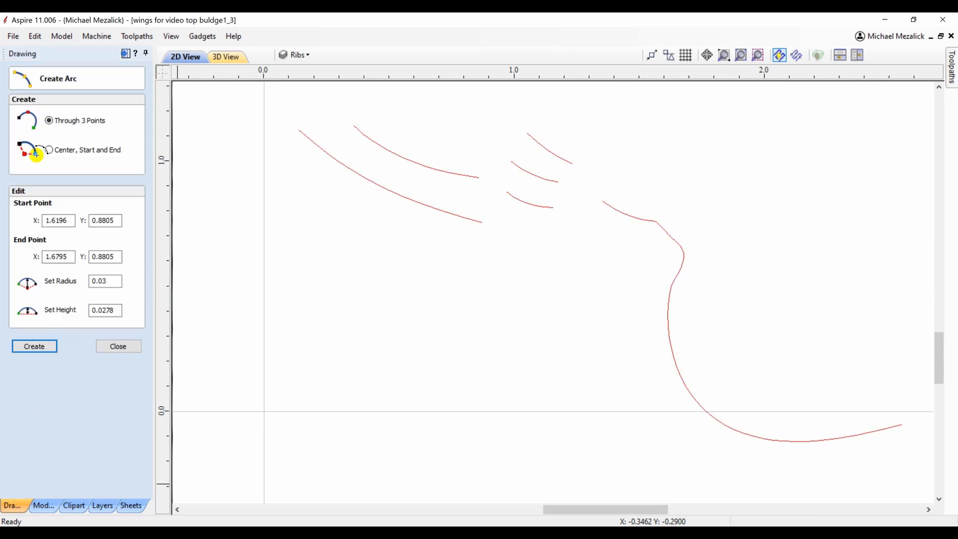
pyautogui.click(647, 136)
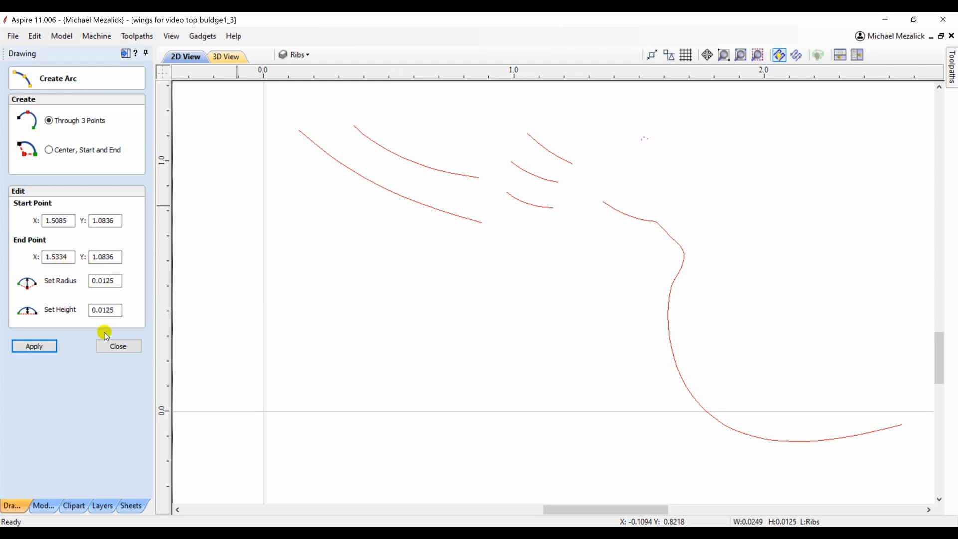
pyautogui.click(118, 346)
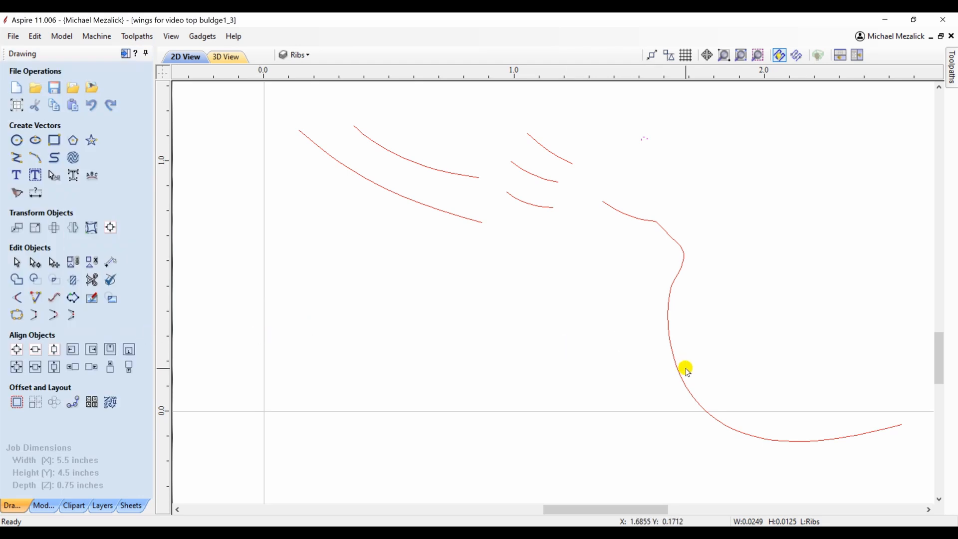
# Sweep the tiny arc along the six rib vectors with Extrude and Weave, subtracting the result from the model
pyautogui.moveTo(686, 368); pyautogui.dragTo(459, 161)
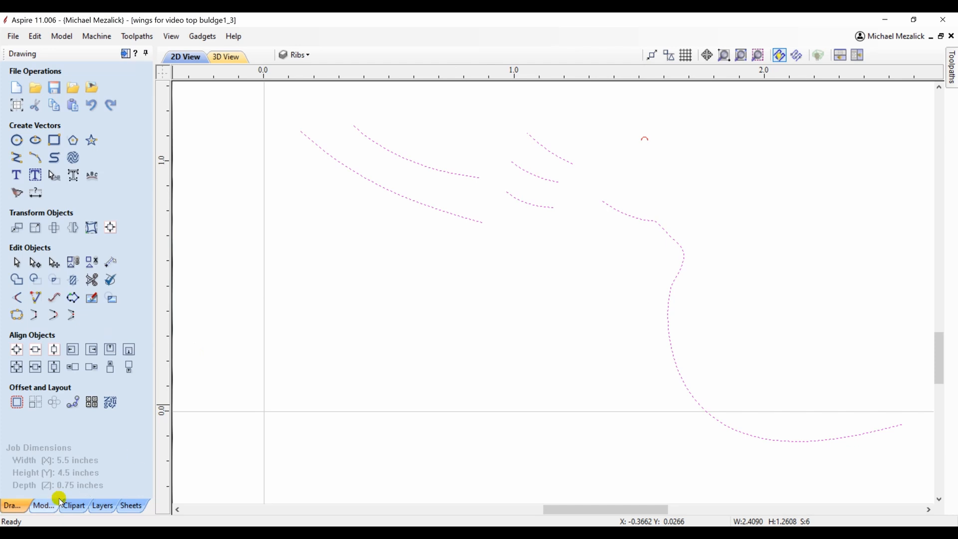
pyautogui.click(43, 506)
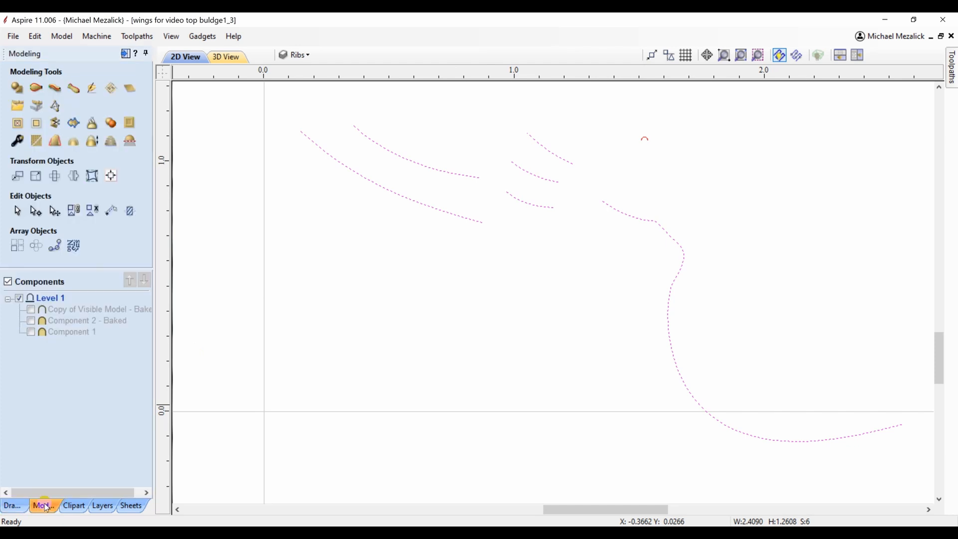
pyautogui.click(57, 90)
pyautogui.click(103, 116)
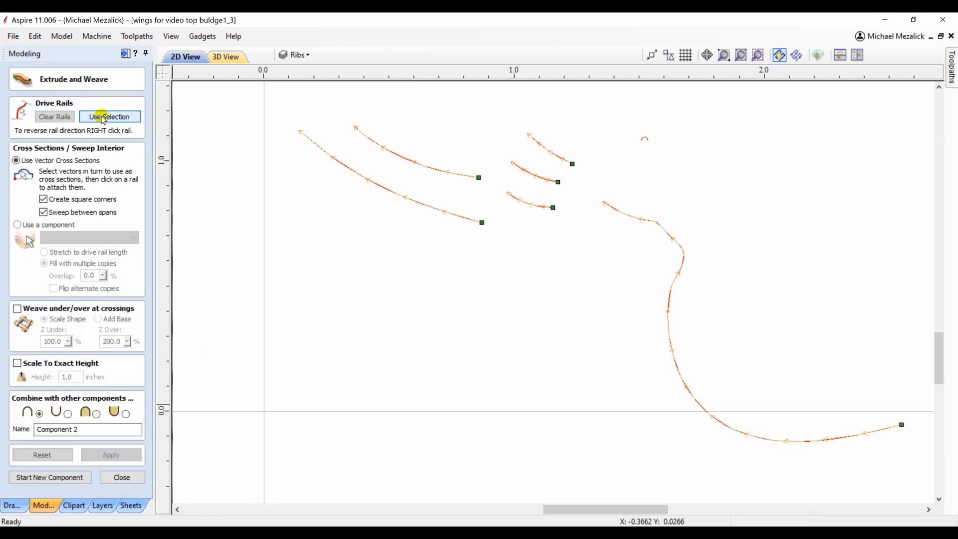
pyautogui.click(647, 142)
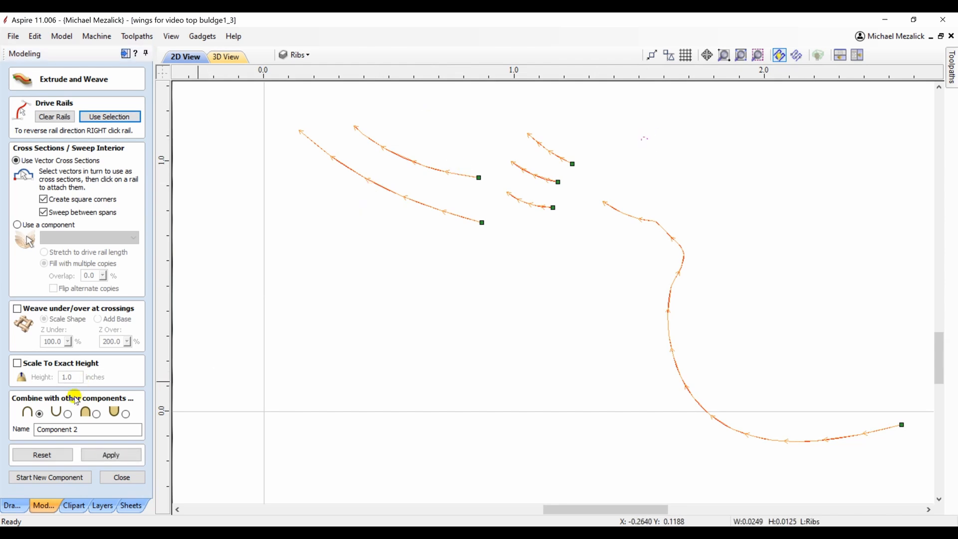
pyautogui.click(68, 414)
pyautogui.click(109, 454)
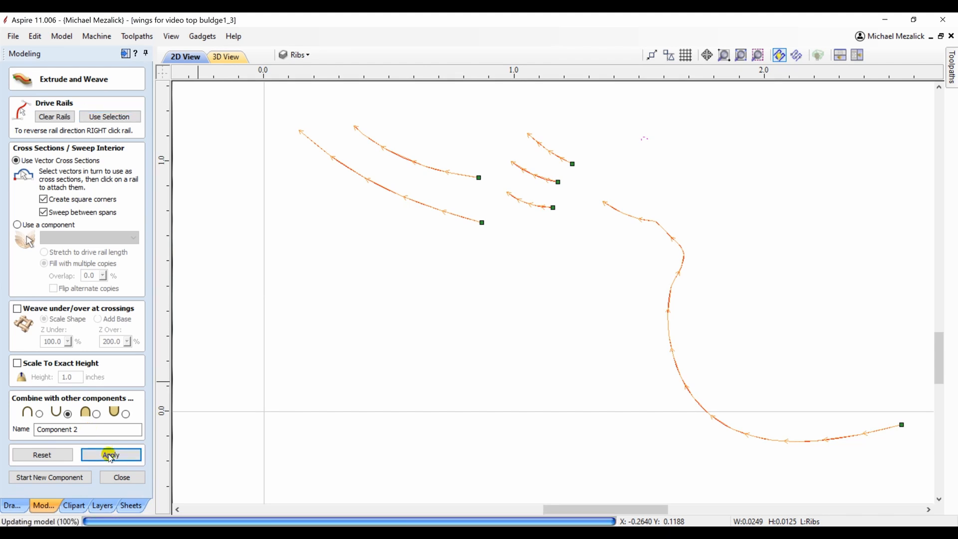
pyautogui.click(122, 478)
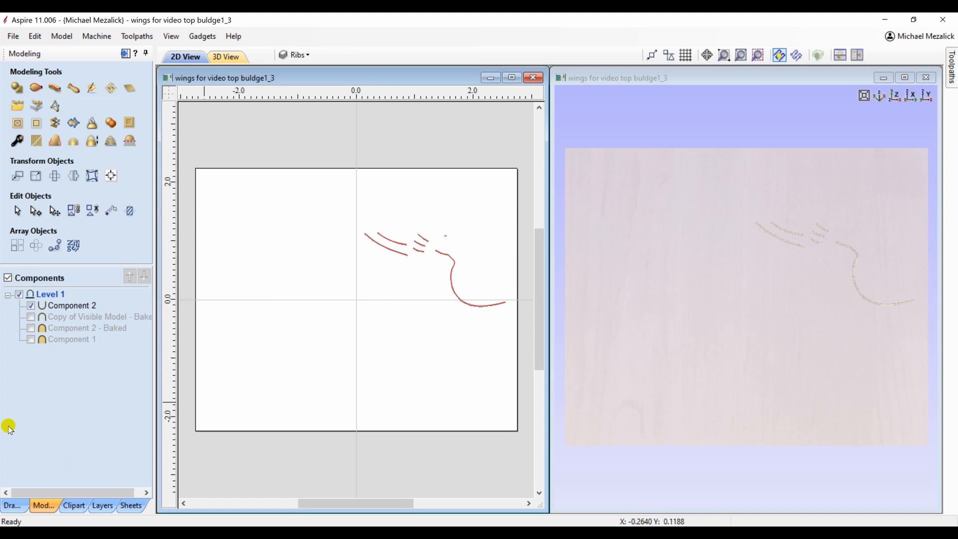
# Show the Copy of Visible Model - Baked component and check the rib grooves on the 3D wing
pyautogui.click(31, 316)
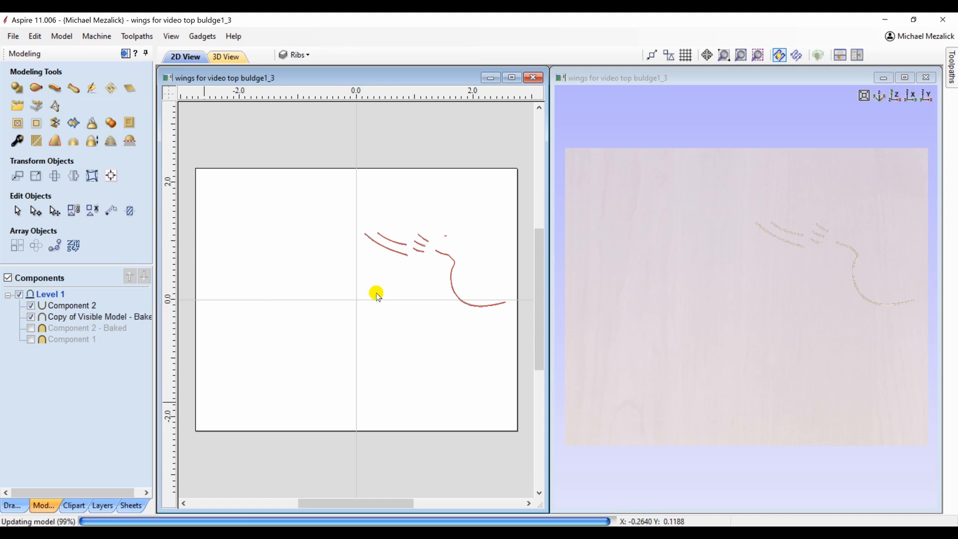
pyautogui.scroll(5, 855, 334)
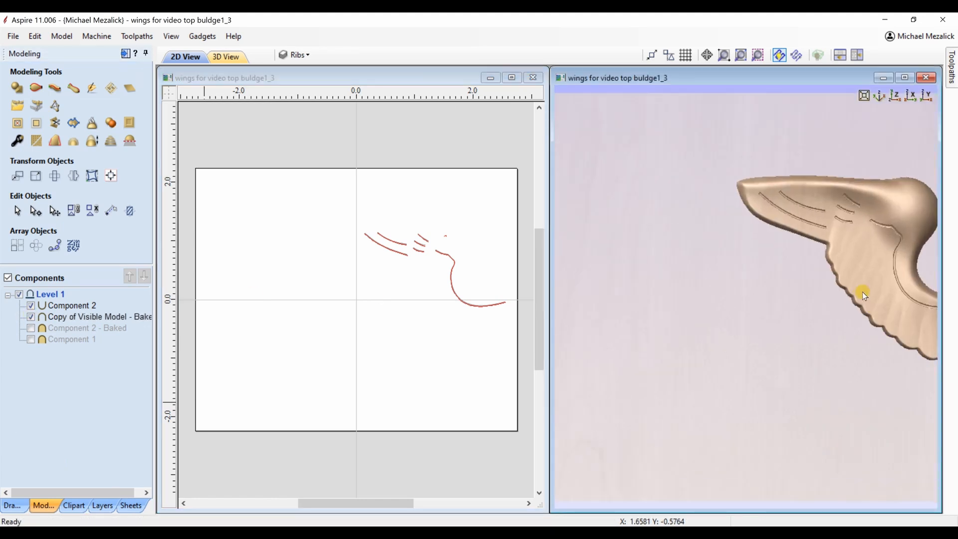
pyautogui.moveTo(863, 263); pyautogui.dragTo(741, 273)
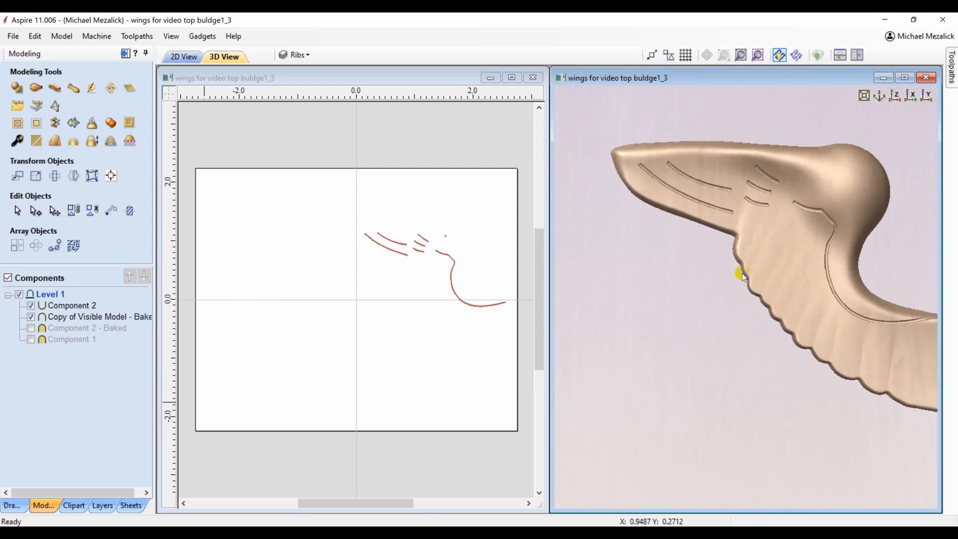
# Make Layer 2 the only visible layer, set it active and select all its vectors
pyautogui.click(103, 506)
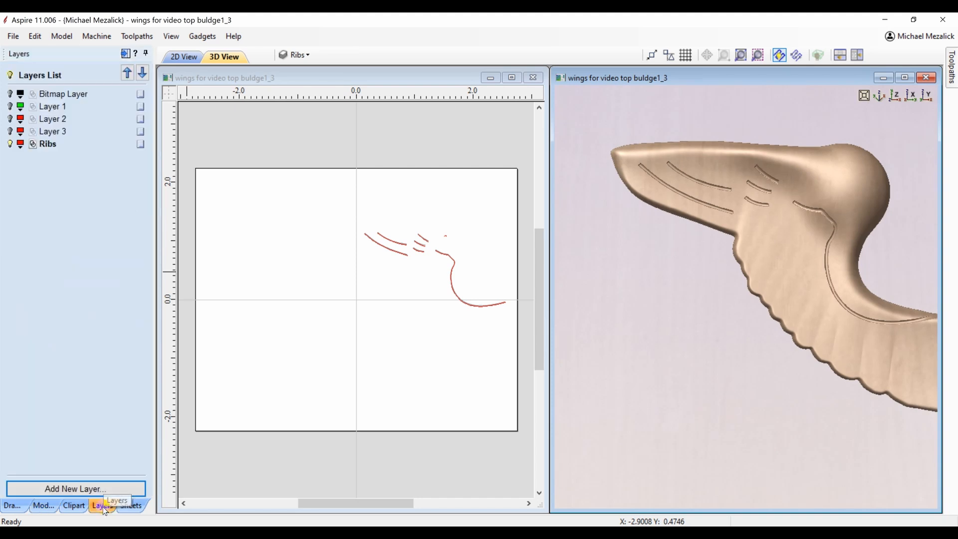
pyautogui.click(10, 131)
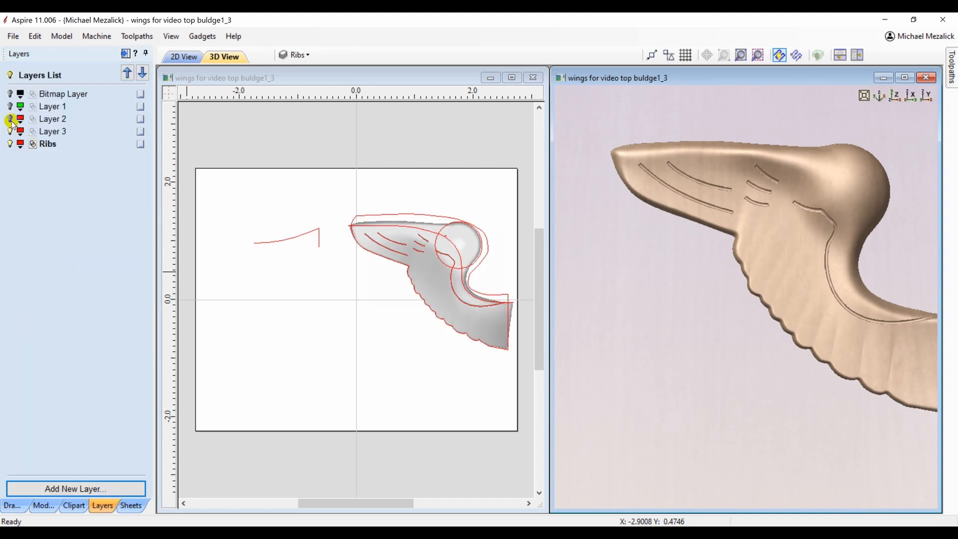
pyautogui.click(10, 118)
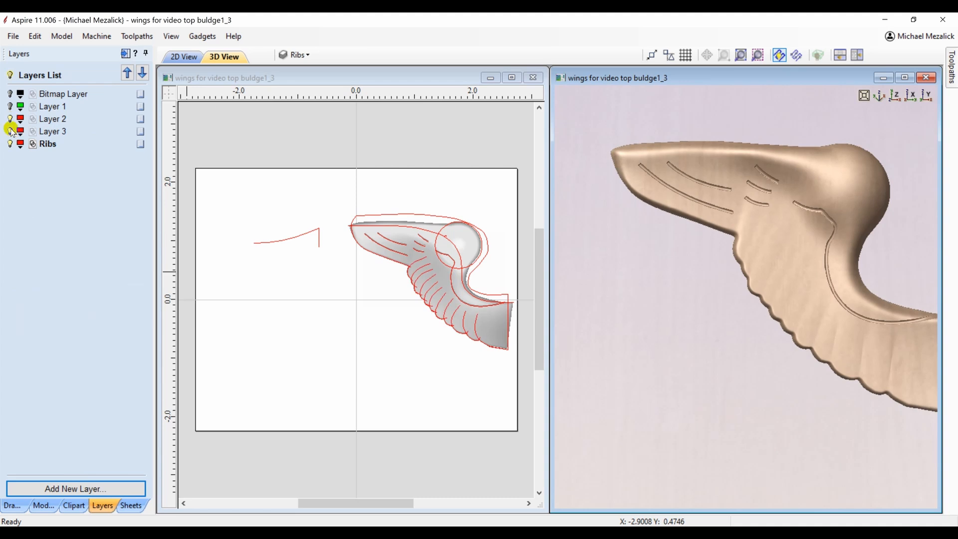
pyautogui.click(10, 131)
pyautogui.click(10, 144)
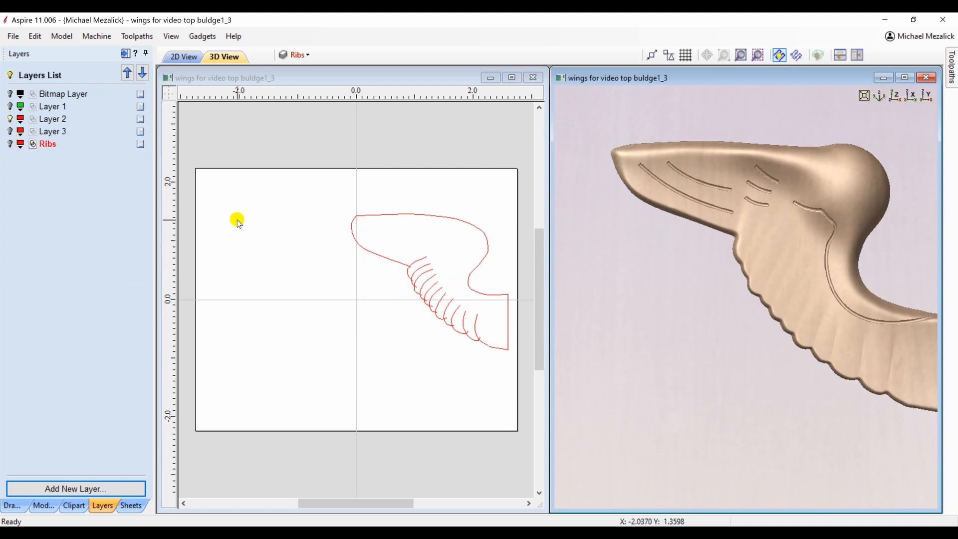
pyautogui.doubleClick(35, 122)
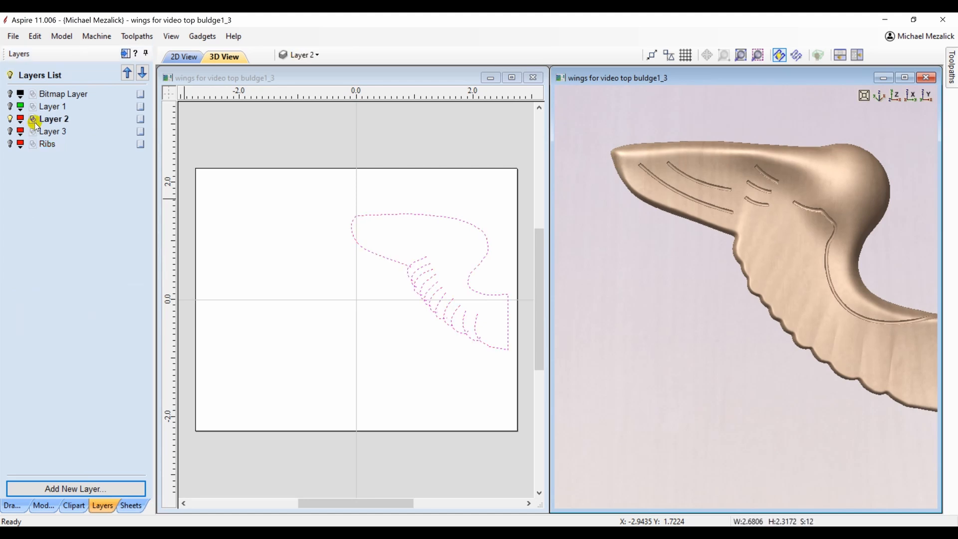
# Trim the overhanging ends of the feather curves on Layer 2 where they cross the neighbouring feathers
pyautogui.keyDown('ctrl'); pyautogui.click(488, 255); pyautogui.keyUp('ctrl')
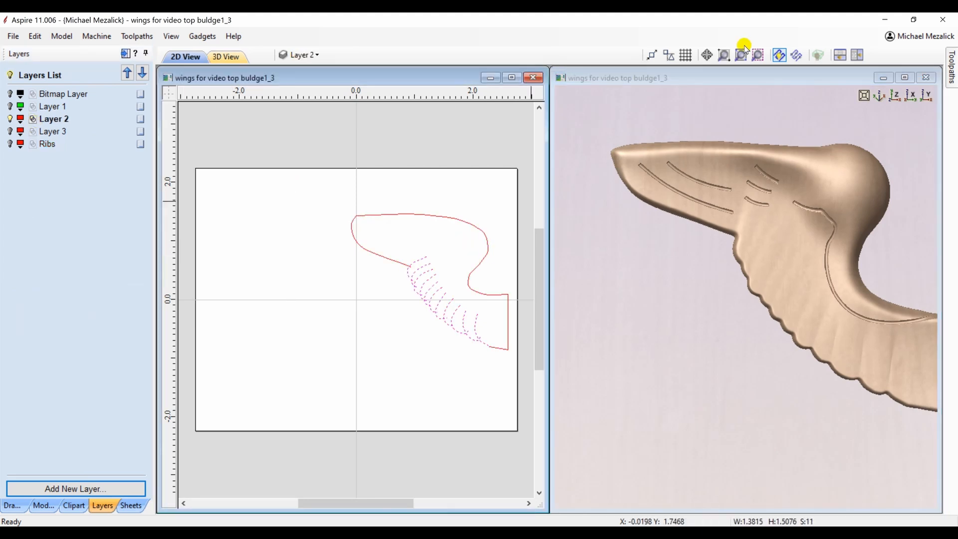
pyautogui.click(757, 55)
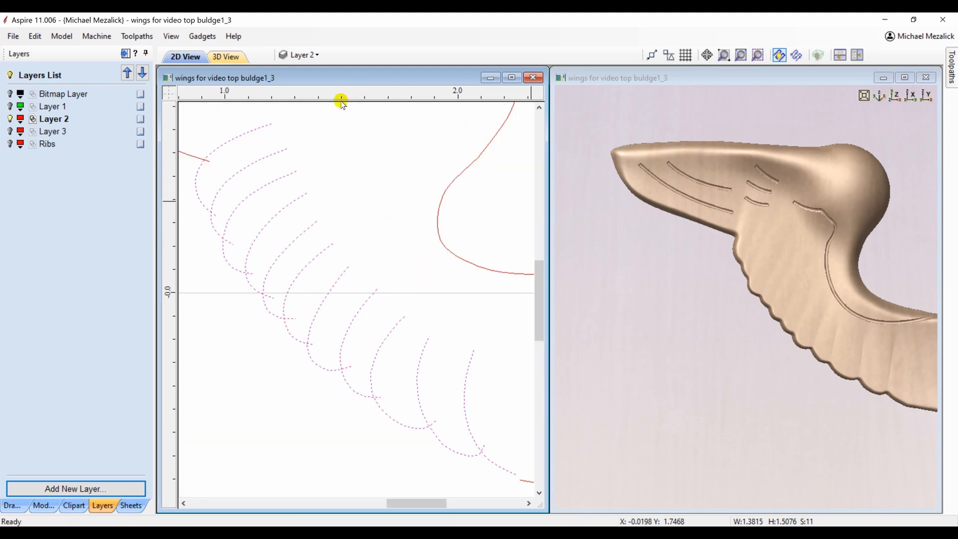
pyautogui.click(12, 505)
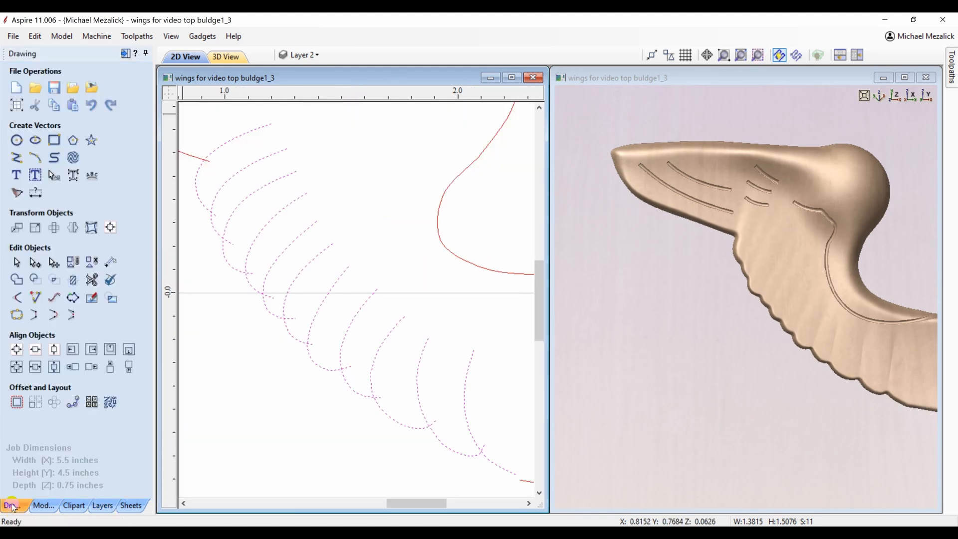
pyautogui.click(91, 279)
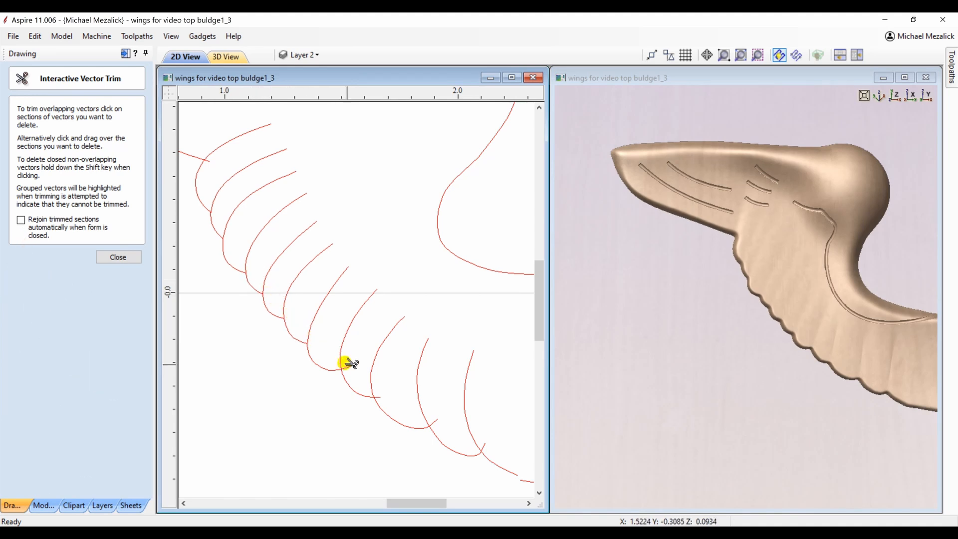
pyautogui.click(379, 396)
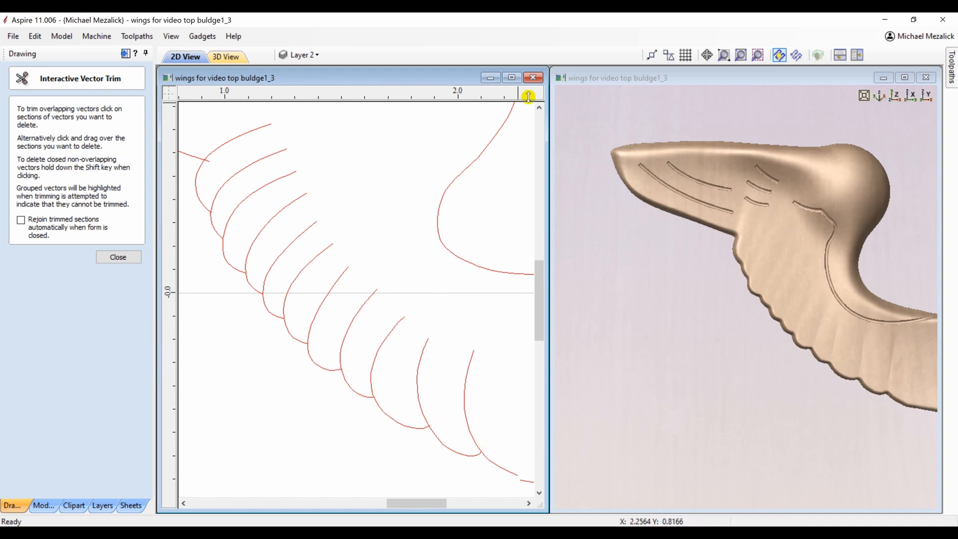
pyautogui.click(742, 55)
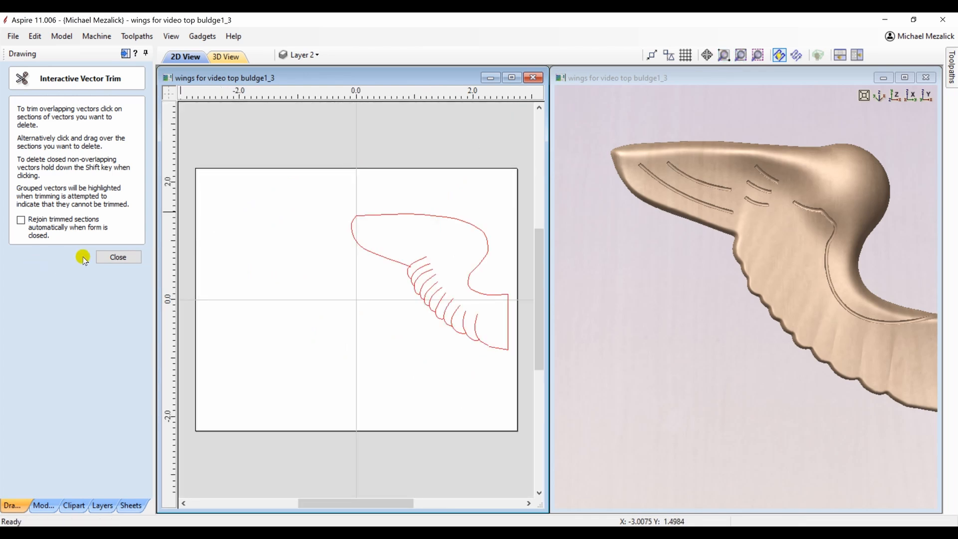
pyautogui.click(117, 258)
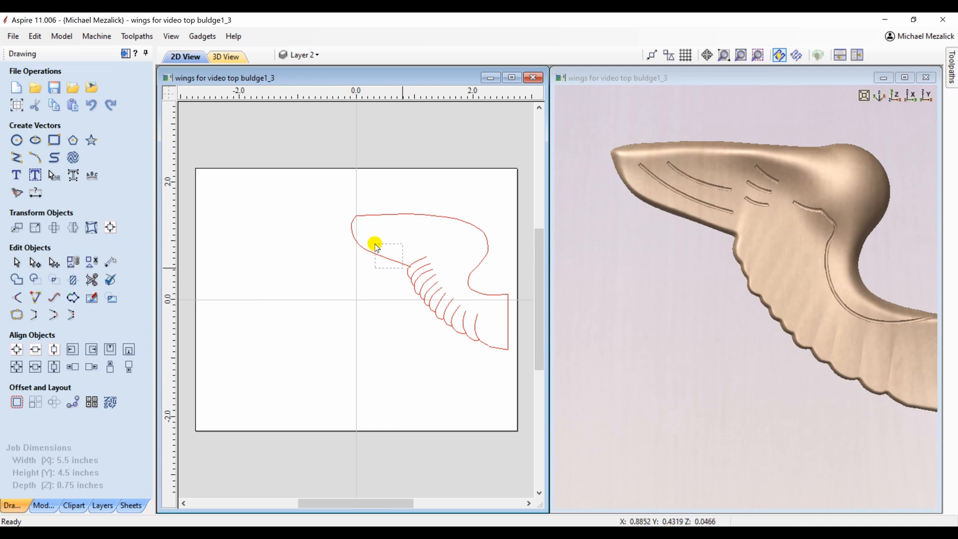
# Select the trimmed feather curves without the shoulder outline, and make the Ribs layer visible and active
pyautogui.moveTo(375, 244); pyautogui.dragTo(496, 362)
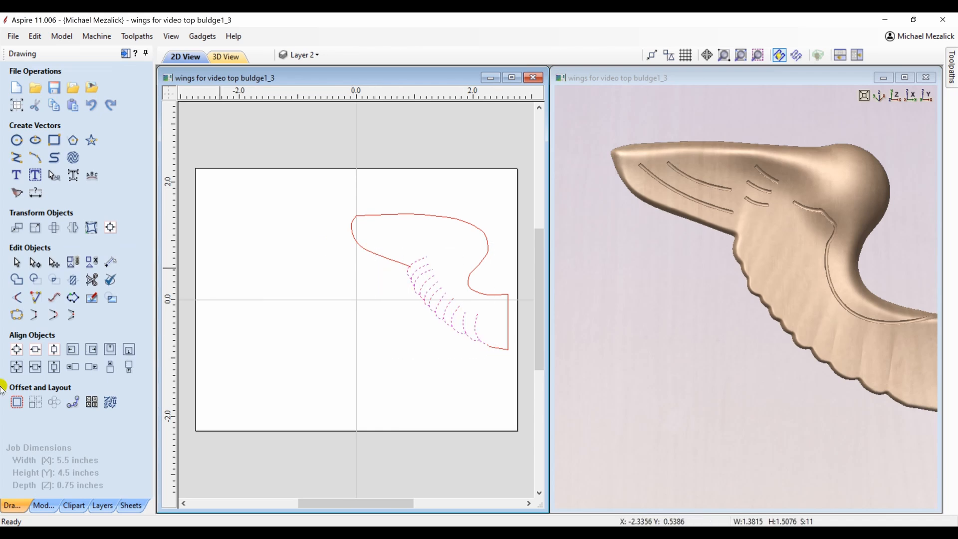
pyautogui.click(102, 505)
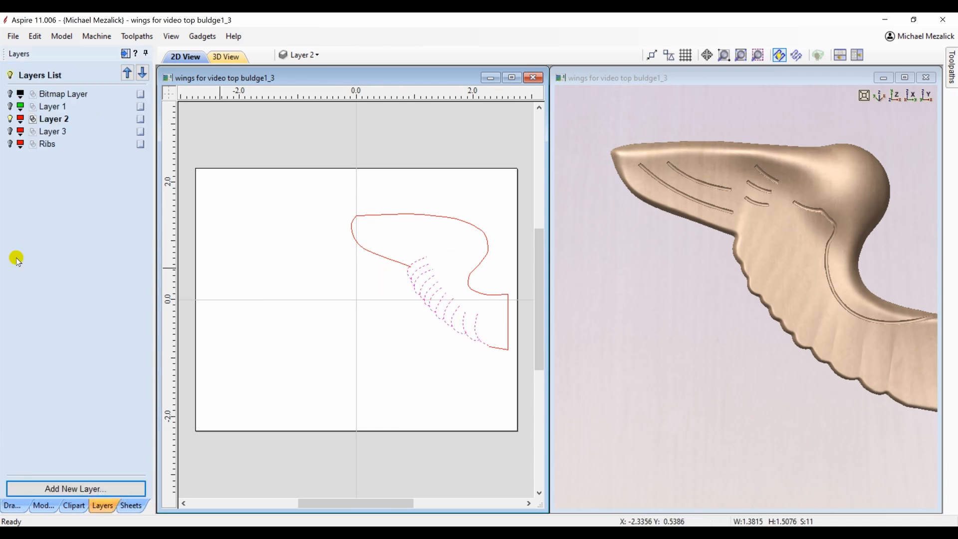
pyautogui.click(10, 144)
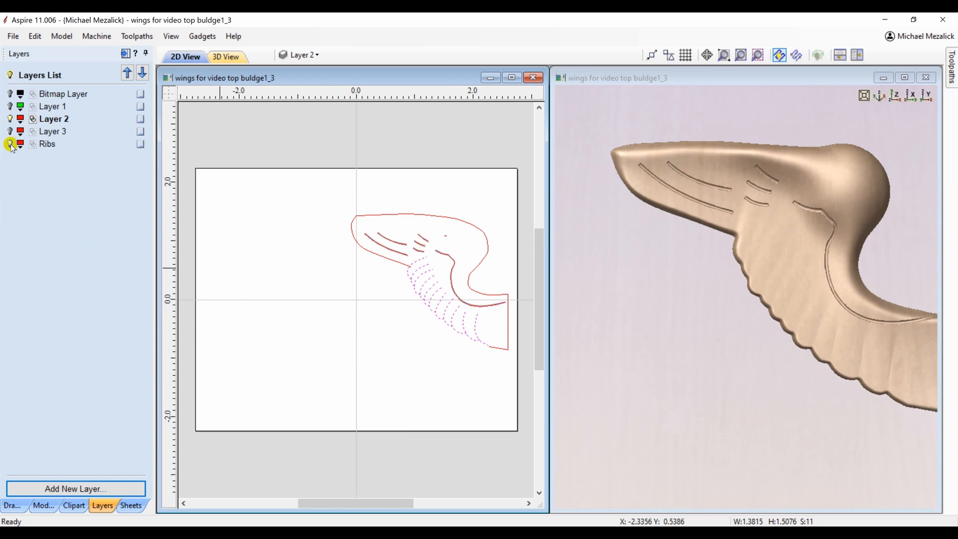
pyautogui.click(43, 144)
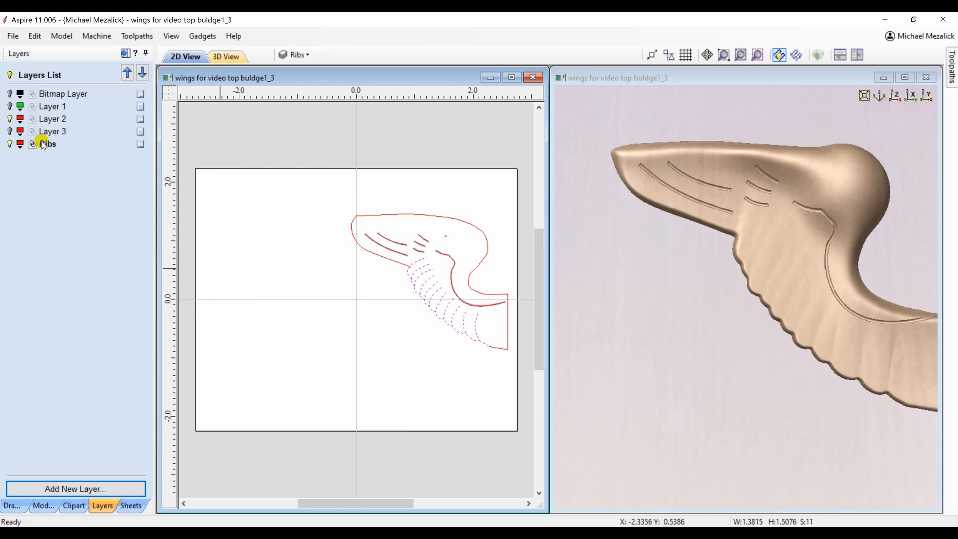
# Start an Extrude and Weave with the selected feather curves as drive rails and the small arc above the ribs as cross section
pyautogui.click(43, 506)
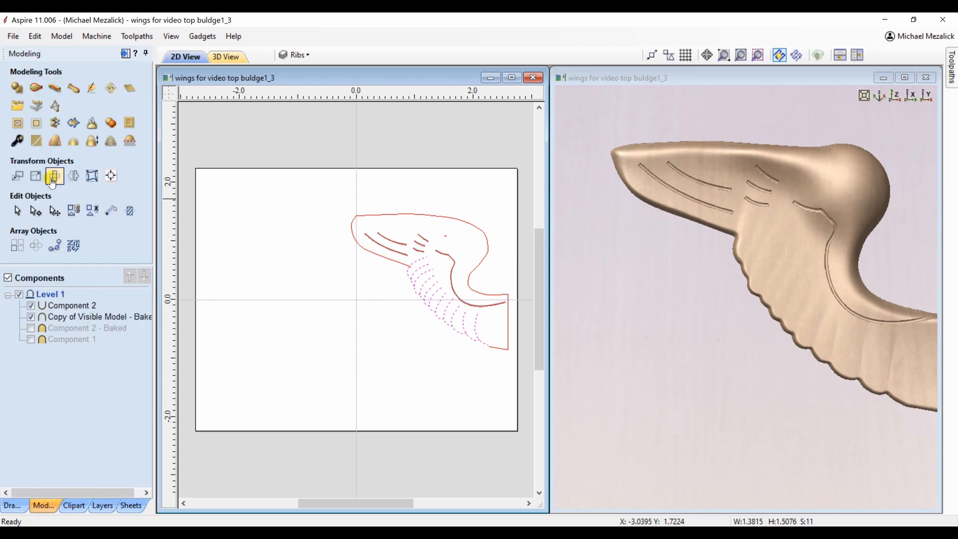
pyautogui.click(55, 88)
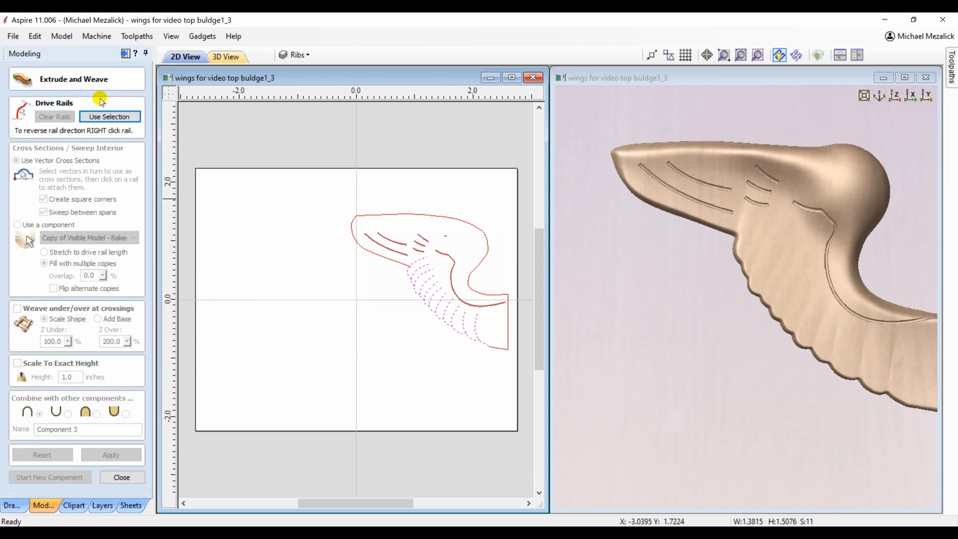
pyautogui.click(110, 116)
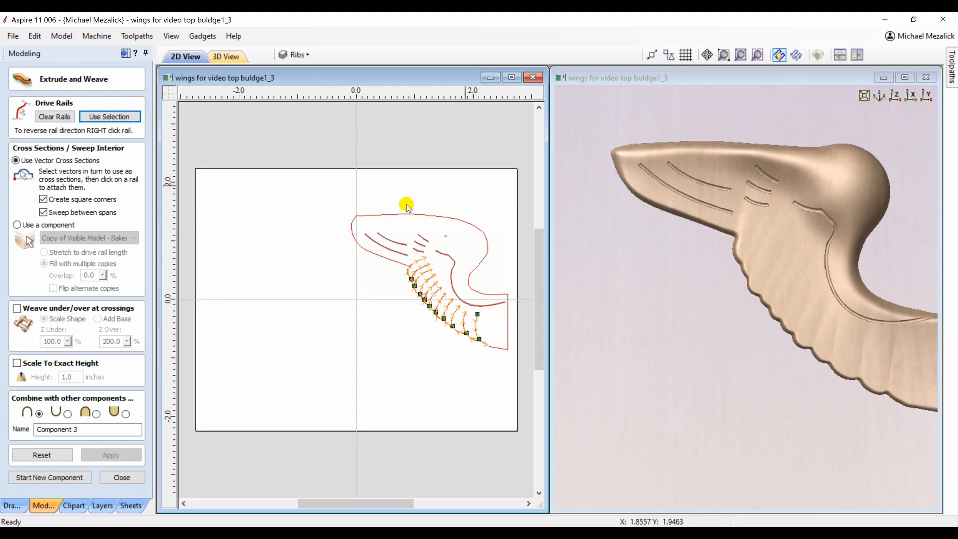
pyautogui.click(724, 55)
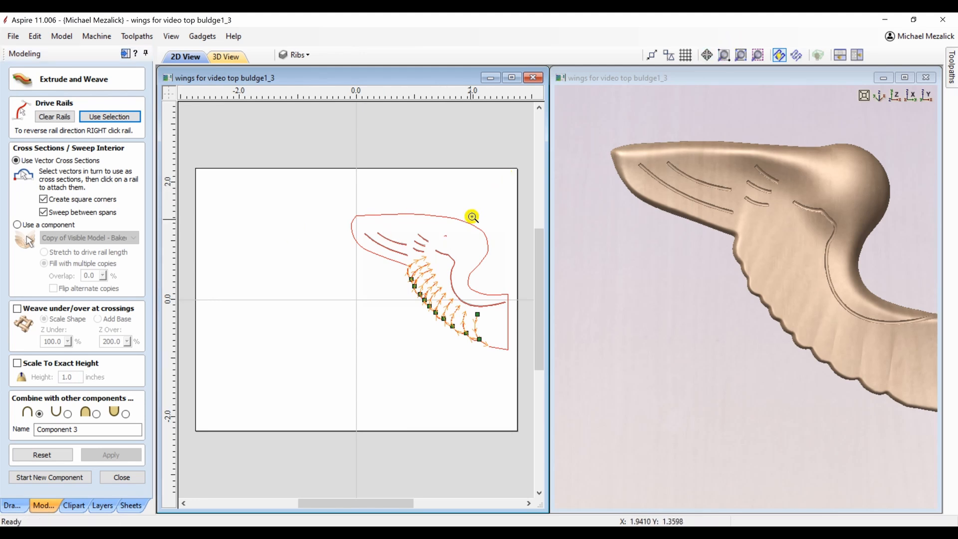
pyautogui.click(450, 232)
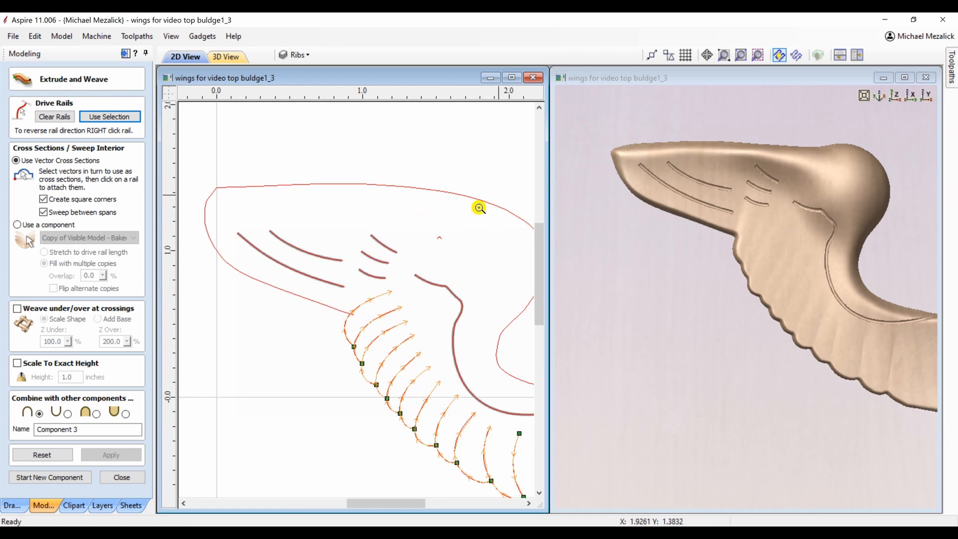
pyautogui.click(445, 243)
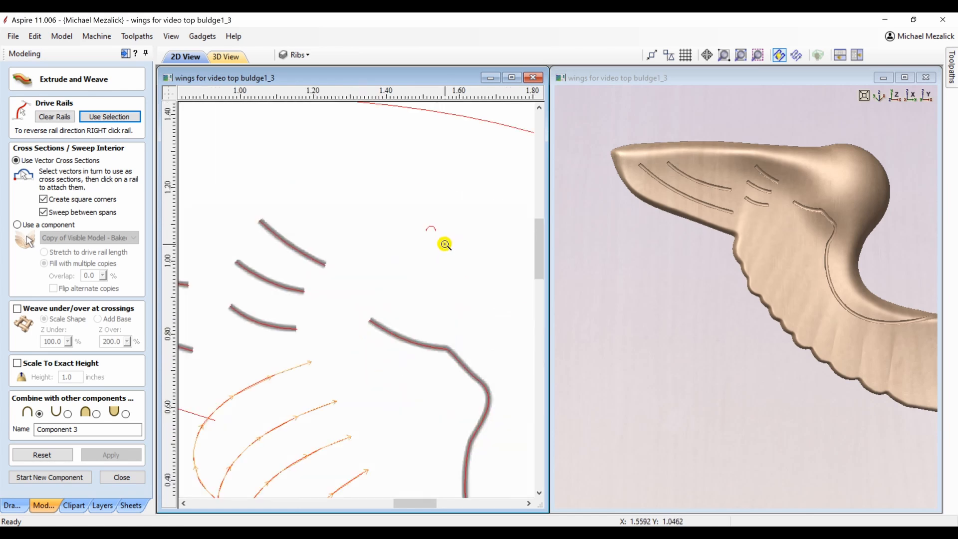
pyautogui.click(723, 56)
pyautogui.click(433, 228)
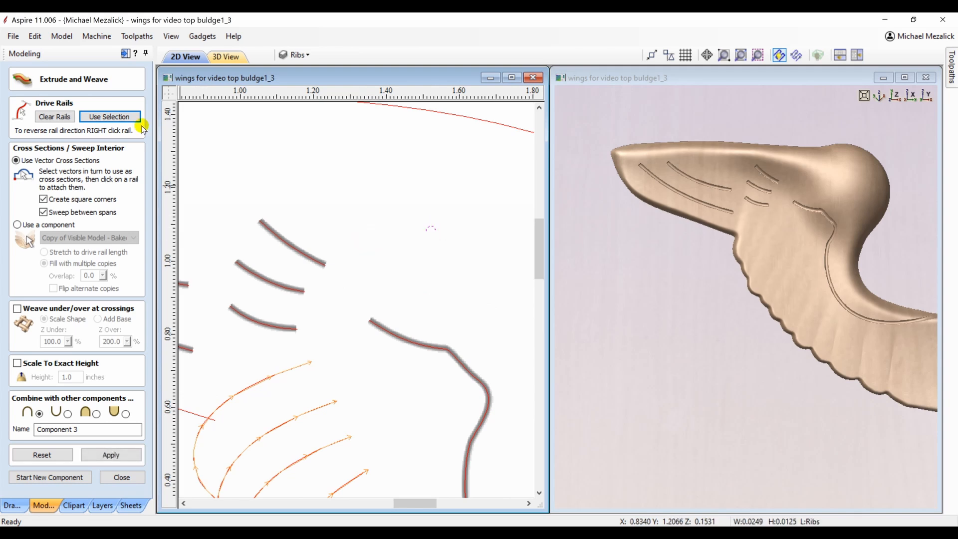
# Subtract the extrusion from the wing to carve the feather grooves, check the result in 3D and finish the extrusion
pyautogui.click(69, 413)
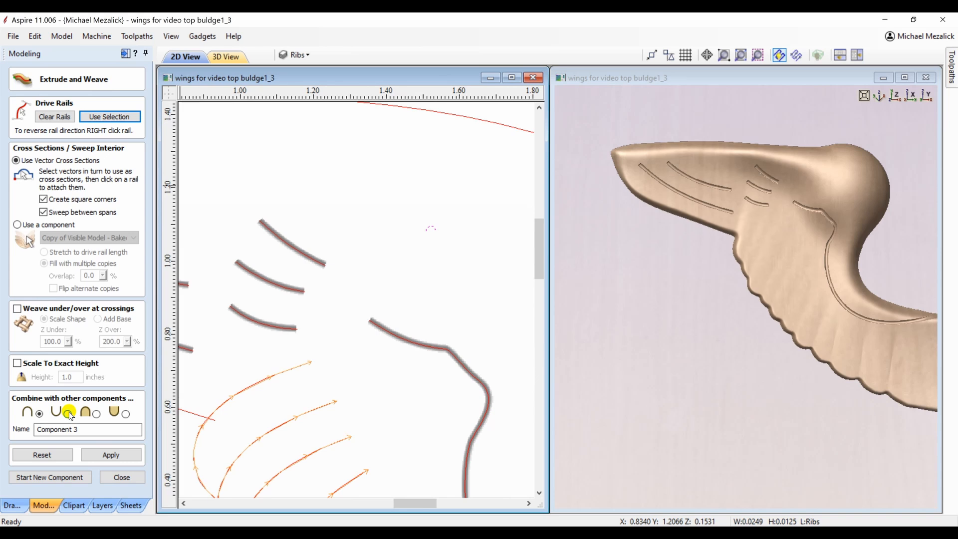
pyautogui.click(104, 452)
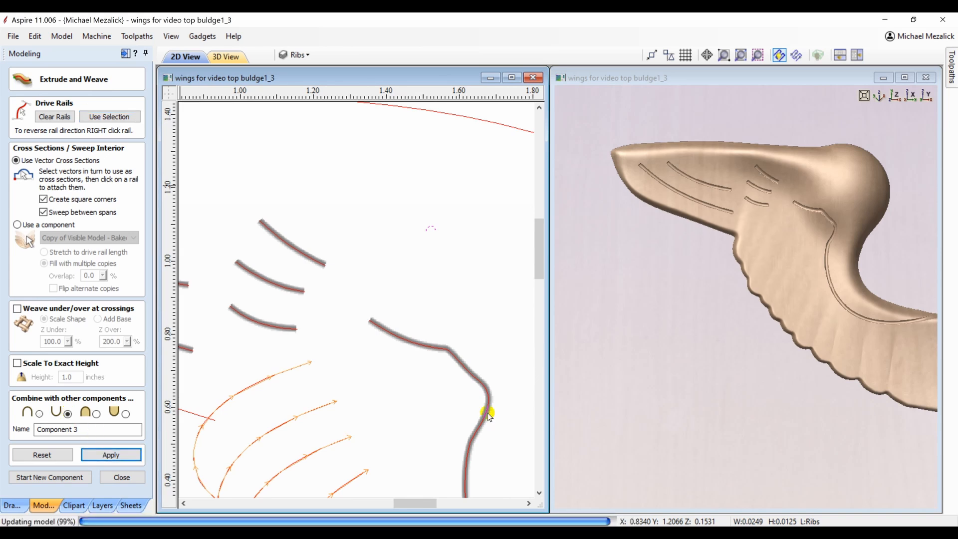
pyautogui.click(676, 408)
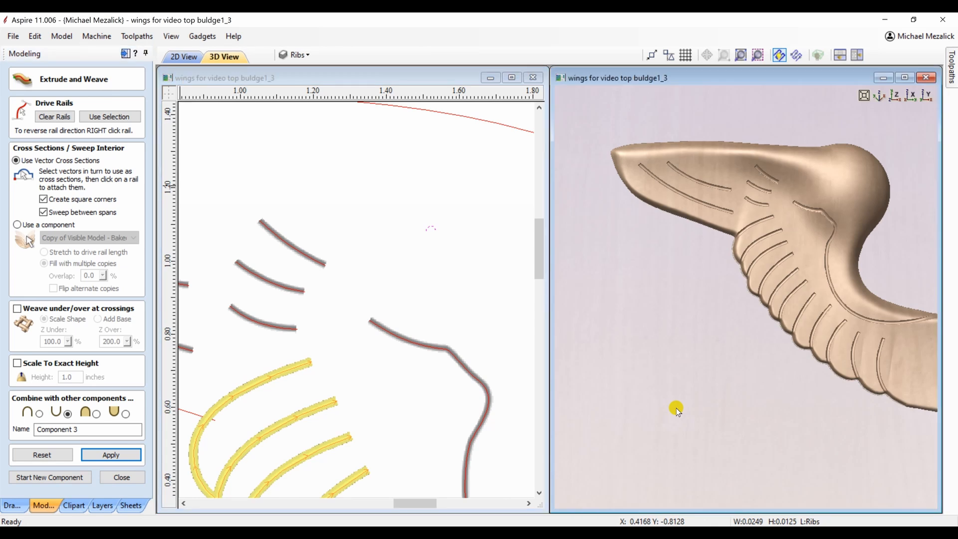
pyautogui.moveTo(675, 408); pyautogui.dragTo(615, 394)
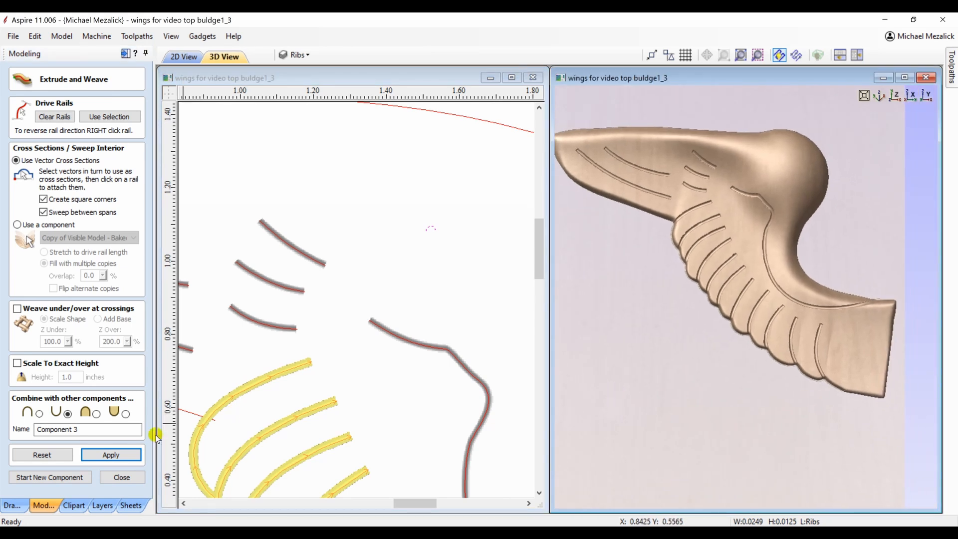
pyautogui.click(120, 476)
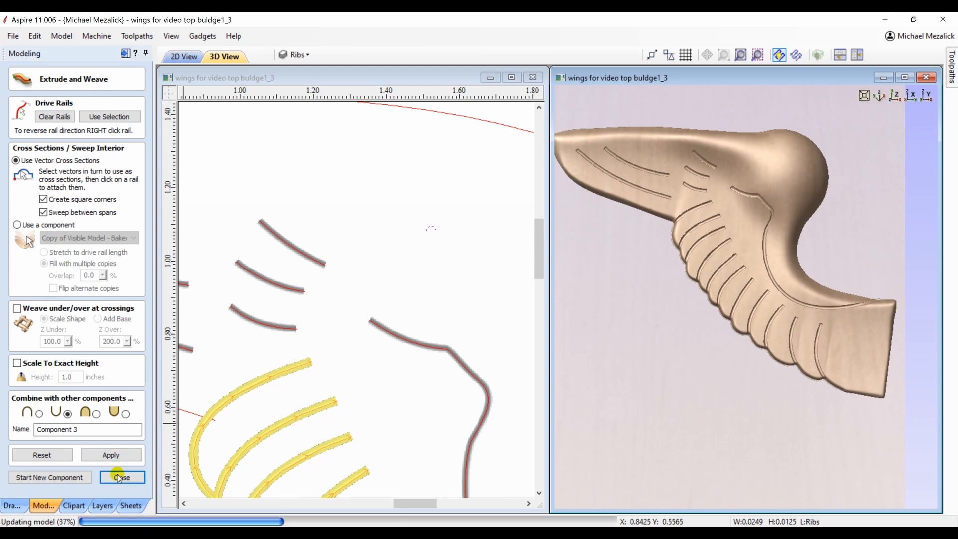
pyautogui.click(119, 477)
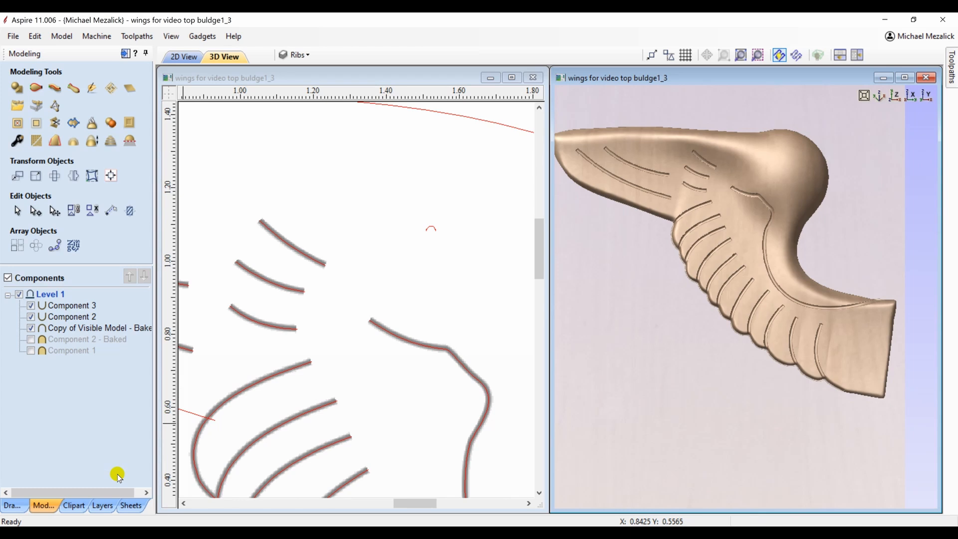
# Insert a new level above Level 1, create a component on it from the visible model, and collapse Level 1
pyautogui.rightClick(59, 298)
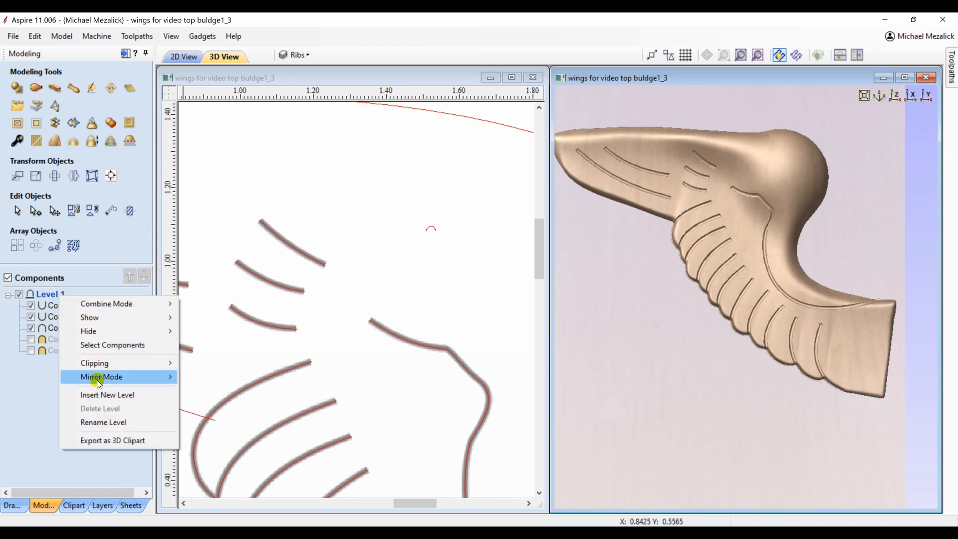
pyautogui.click(102, 394)
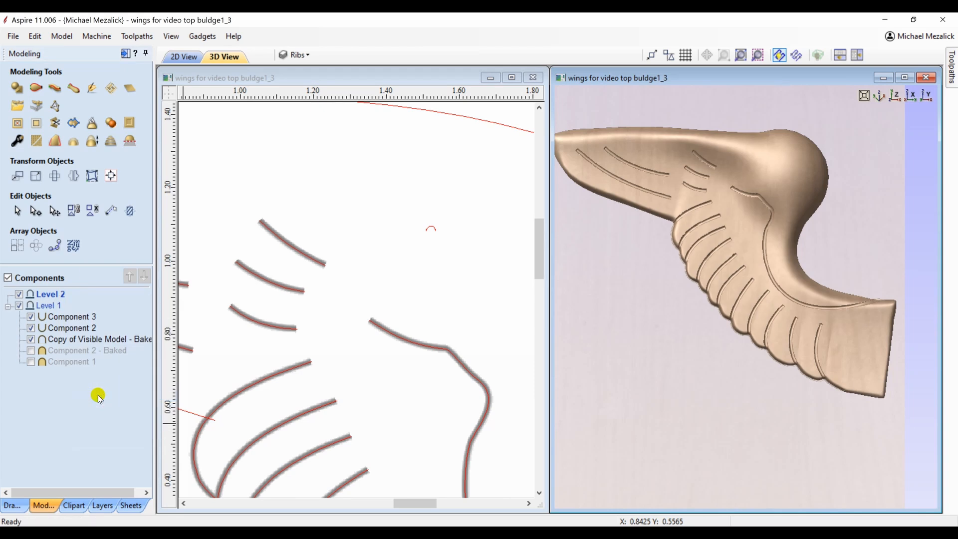
pyautogui.click(111, 124)
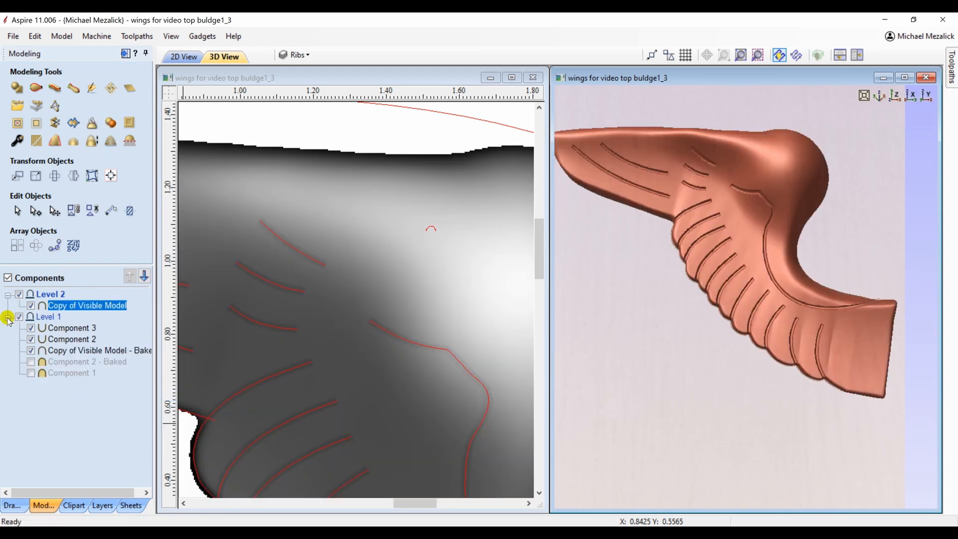
pyautogui.click(8, 318)
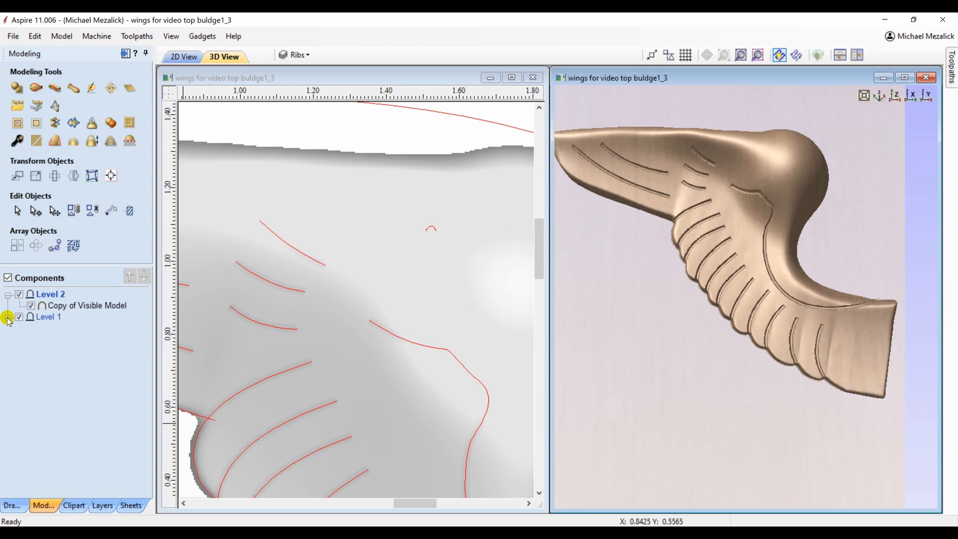
# Sculpt the Copy of Visible Model with the Smooth tool along the upper rib grooves and shoulder curve, and keep the changes
pyautogui.click(72, 305)
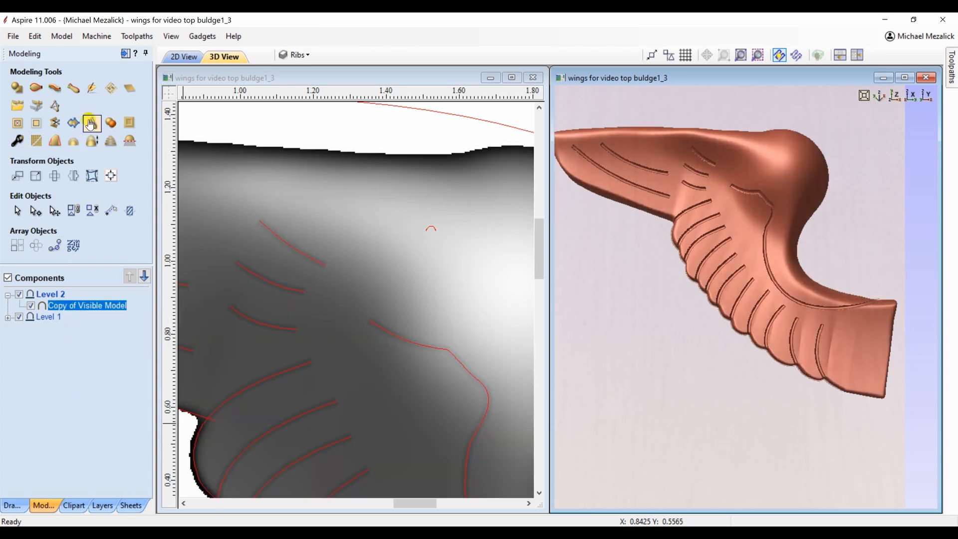
pyautogui.click(91, 92)
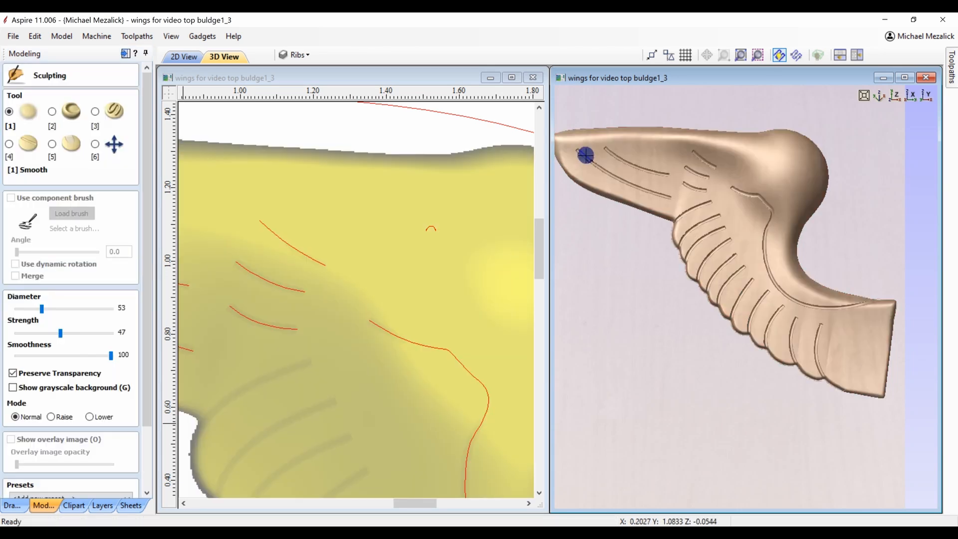
pyautogui.moveTo(580, 150)
pyautogui.mouseDown()
pyautogui.moveTo(669, 195)
pyautogui.moveTo(669, 184)
pyautogui.moveTo(604, 148)
pyautogui.mouseUp()
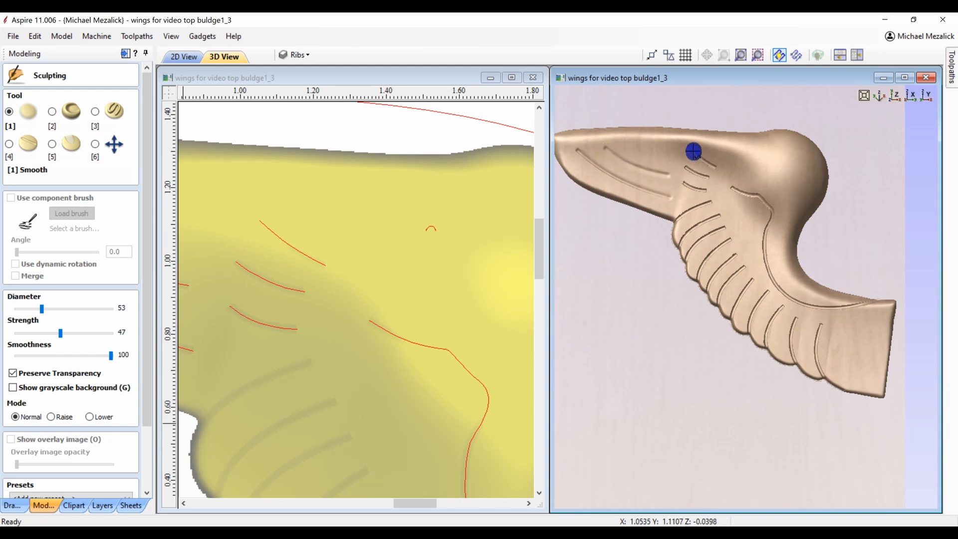
pyautogui.moveTo(693, 152)
pyautogui.mouseDown()
pyautogui.moveTo(713, 177)
pyautogui.moveTo(679, 173)
pyautogui.moveTo(695, 189)
pyautogui.moveTo(719, 181)
pyautogui.moveTo(764, 205)
pyautogui.moveTo(770, 231)
pyautogui.mouseUp()
pyautogui.moveTo(768, 249)
pyautogui.mouseDown()
pyautogui.moveTo(785, 286)
pyautogui.moveTo(815, 309)
pyautogui.moveTo(864, 314)
pyautogui.mouseUp()
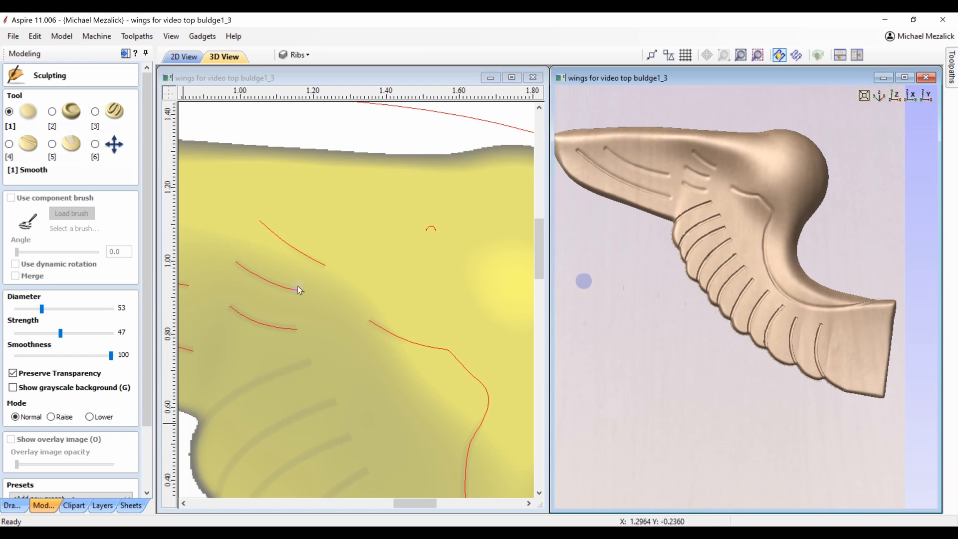
pyautogui.scroll(-3, 130, 404)
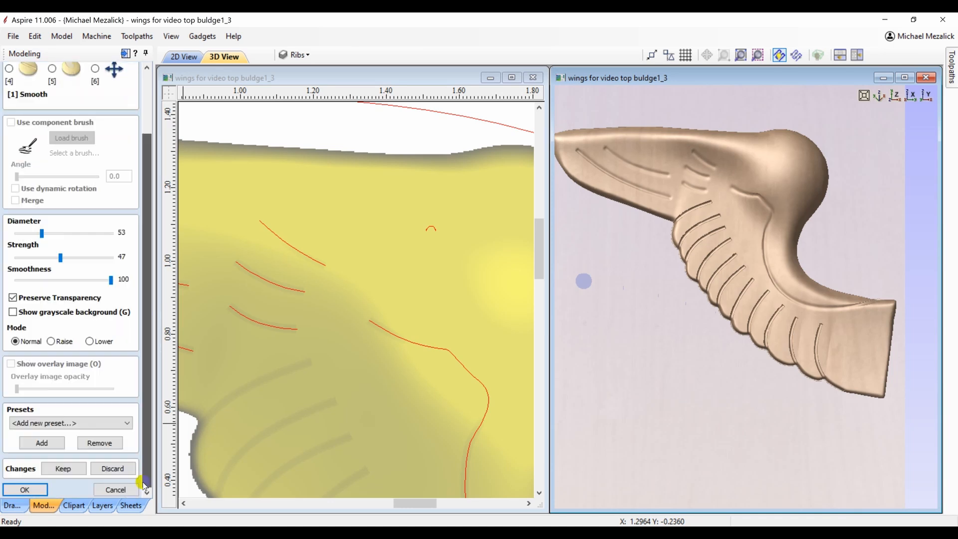
pyautogui.click(65, 468)
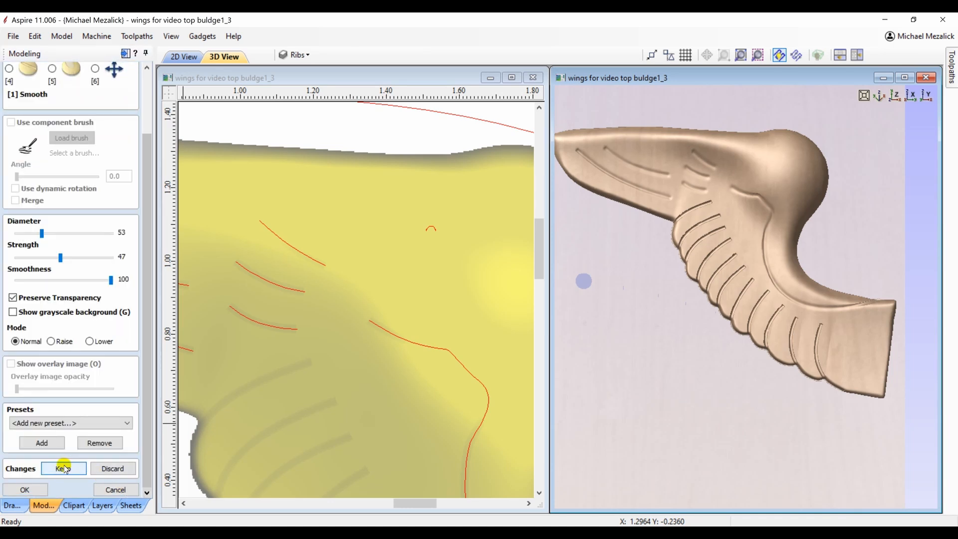
pyautogui.click(27, 490)
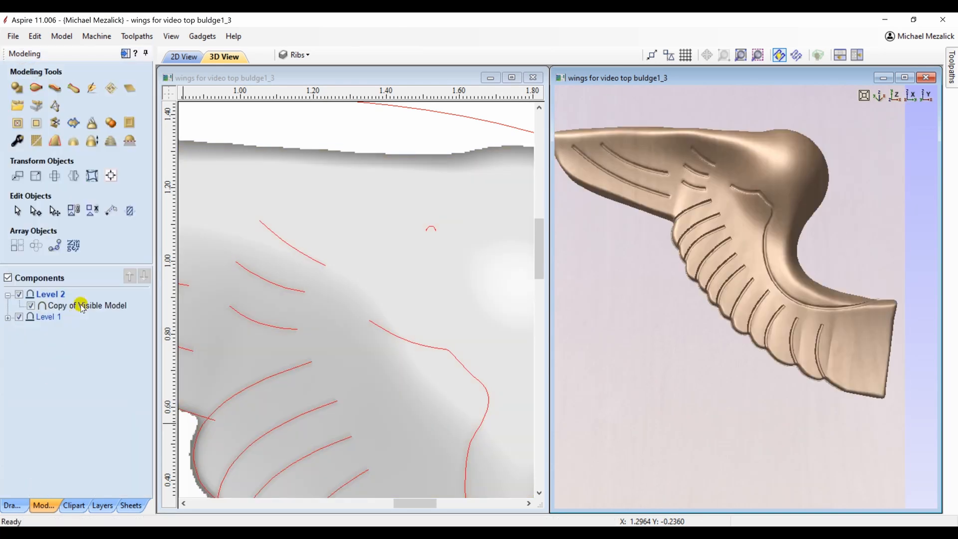
# Export the Copy of Visible Model component as 3D clipart, replacing the existing Top Wing file
pyautogui.click(83, 307)
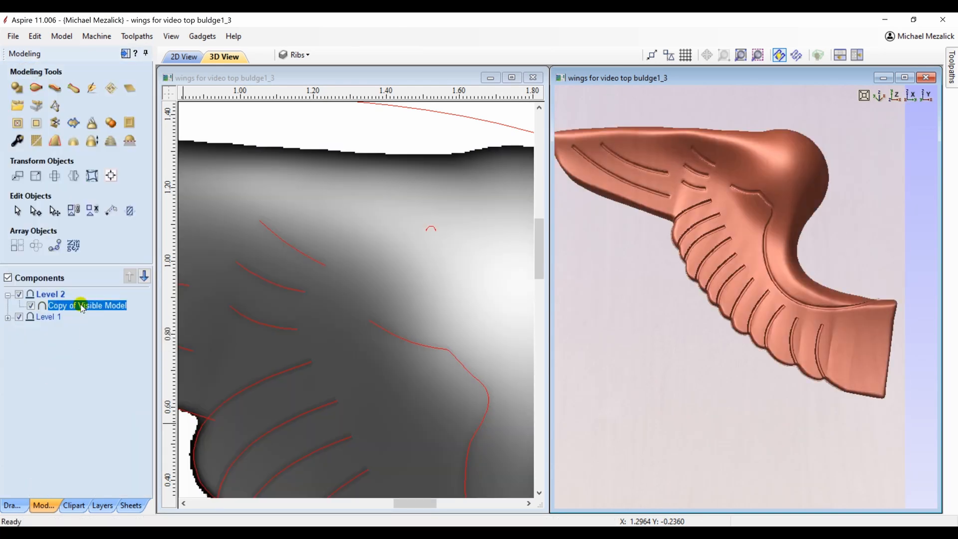
pyautogui.rightClick(82, 306)
pyautogui.click(113, 346)
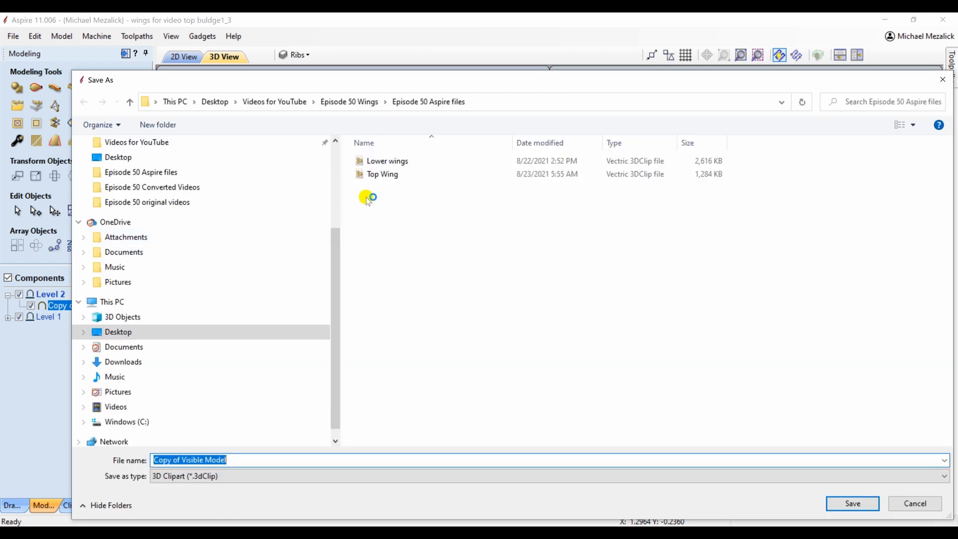
pyautogui.click(388, 175)
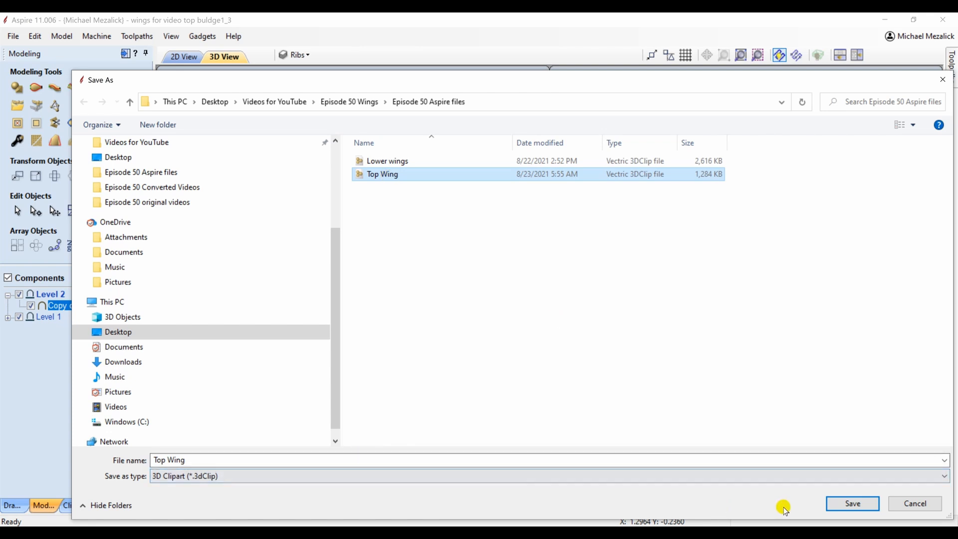
pyautogui.click(848, 503)
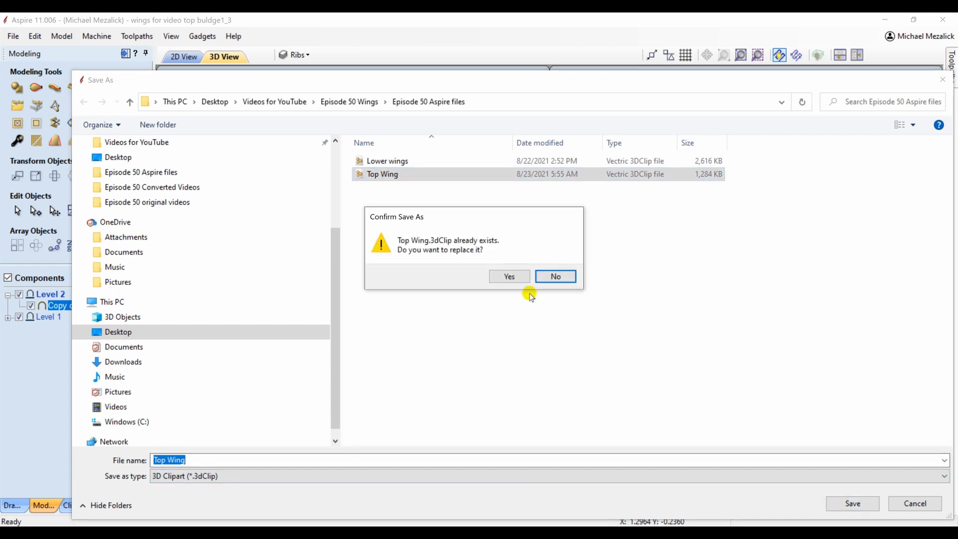
pyautogui.click(508, 275)
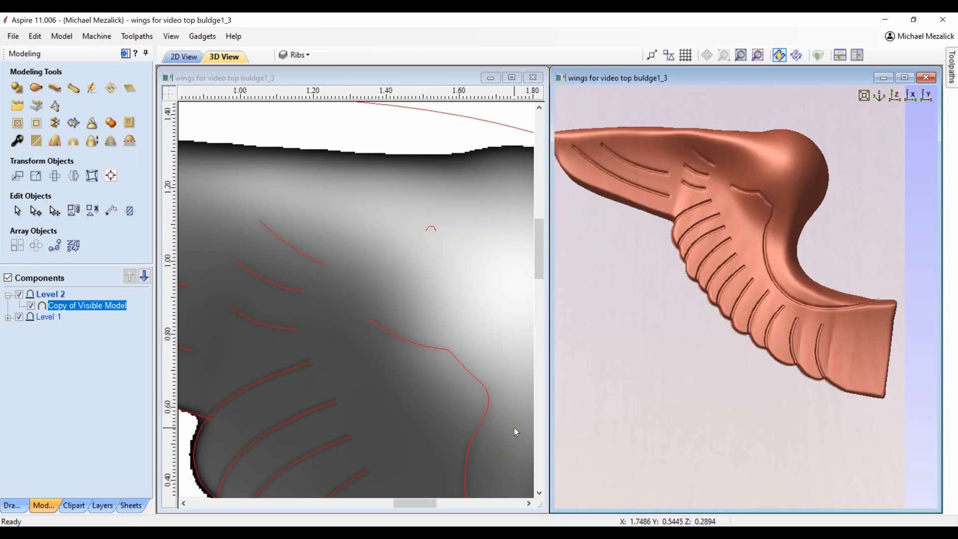
pyautogui.click(79, 439)
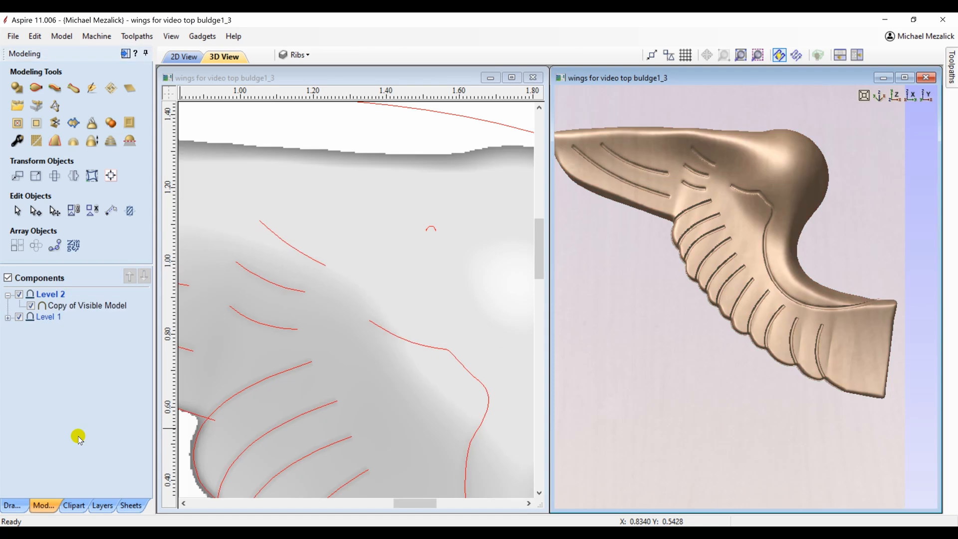
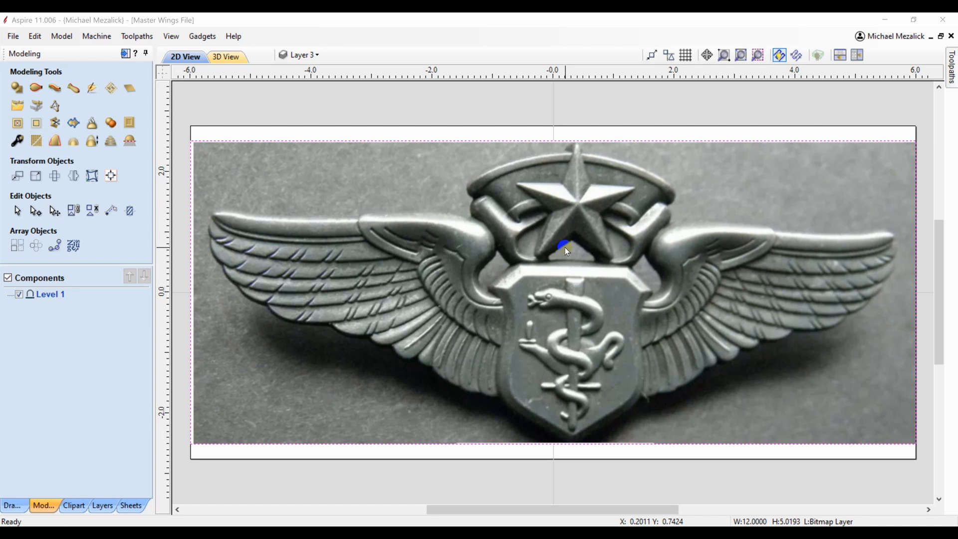
# In Master Wings File, import the Large wings clipart and place it over the left wing of the badge photo
pyautogui.click(17, 107)
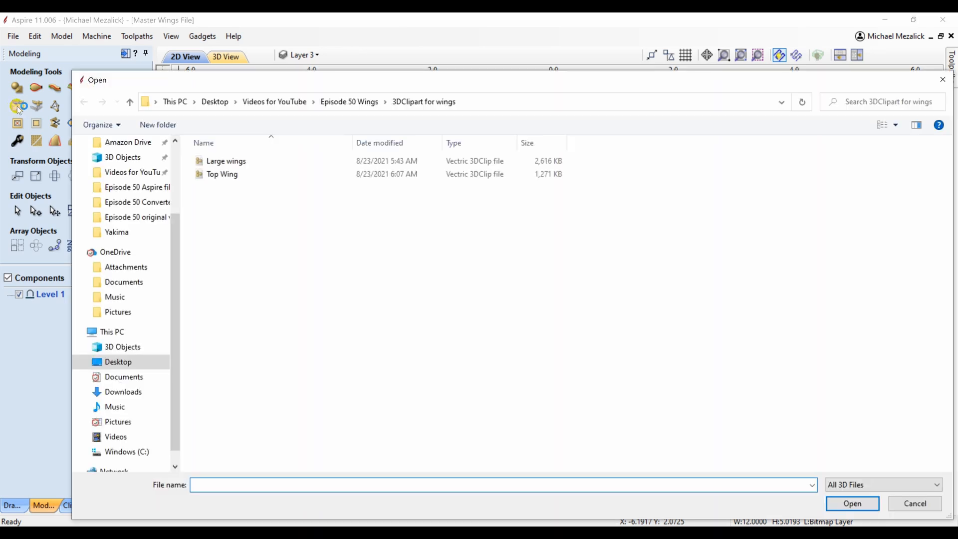
pyautogui.click(209, 161)
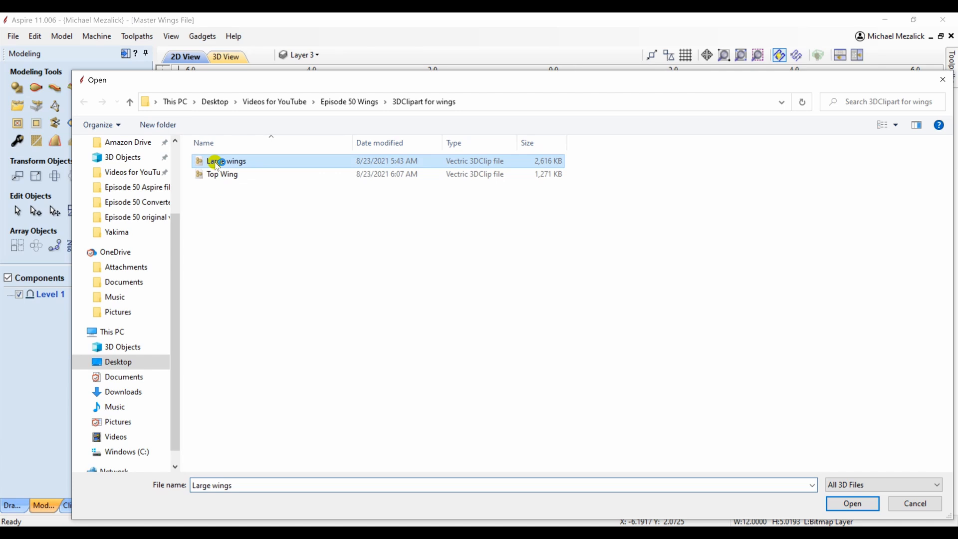
pyautogui.click(842, 502)
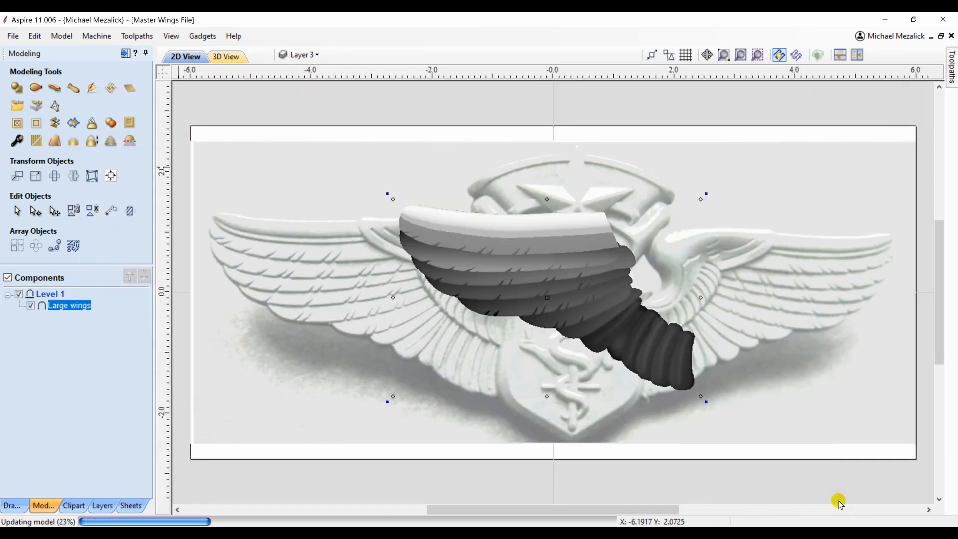
pyautogui.moveTo(607, 295); pyautogui.dragTo(414, 301)
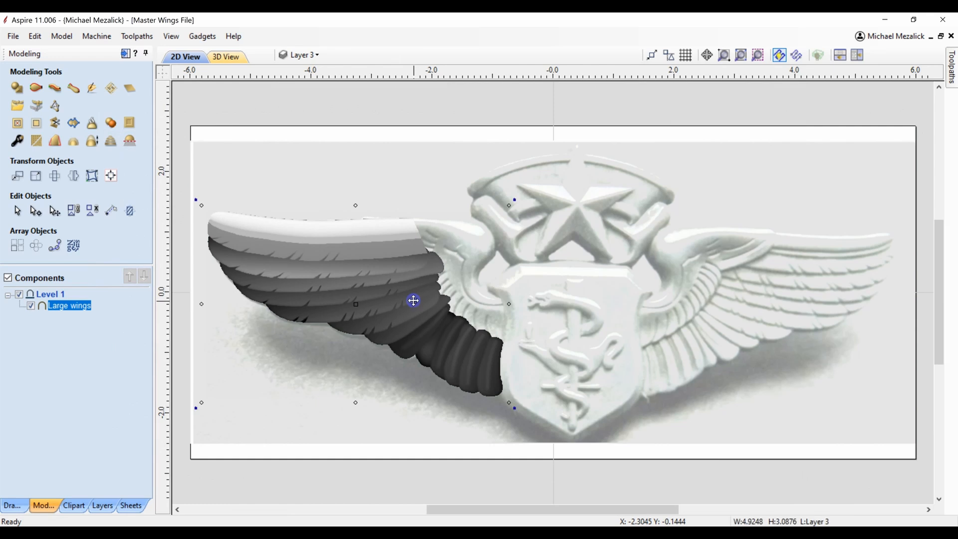
# Import the Top Wing clipart and place it over the upper inner part of the badge's left wing, nudging it up slightly
pyautogui.press('F4')
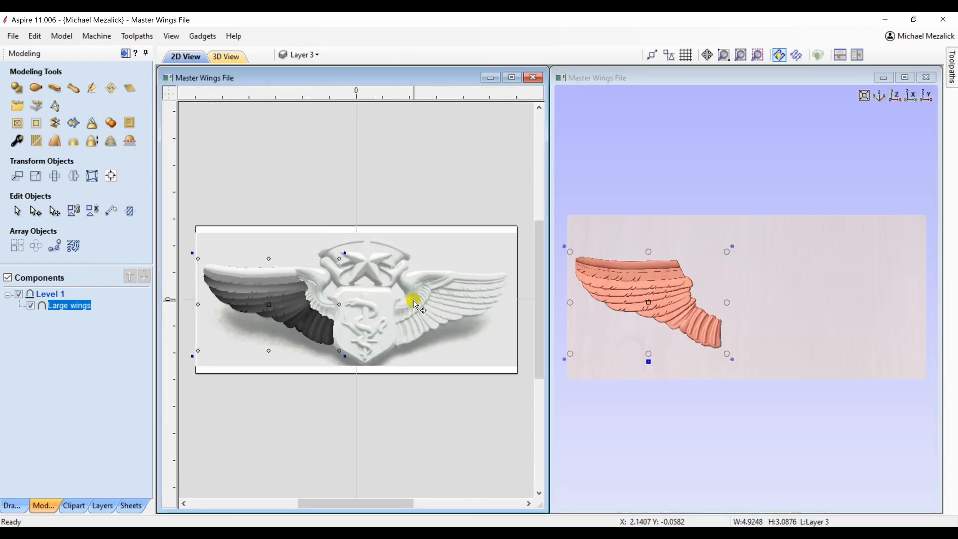
pyautogui.click(18, 107)
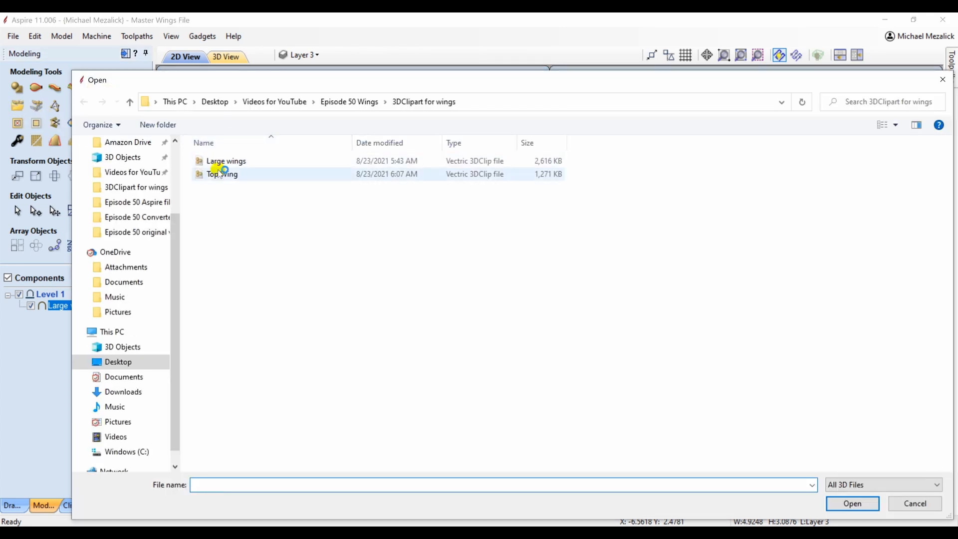
pyautogui.click(220, 174)
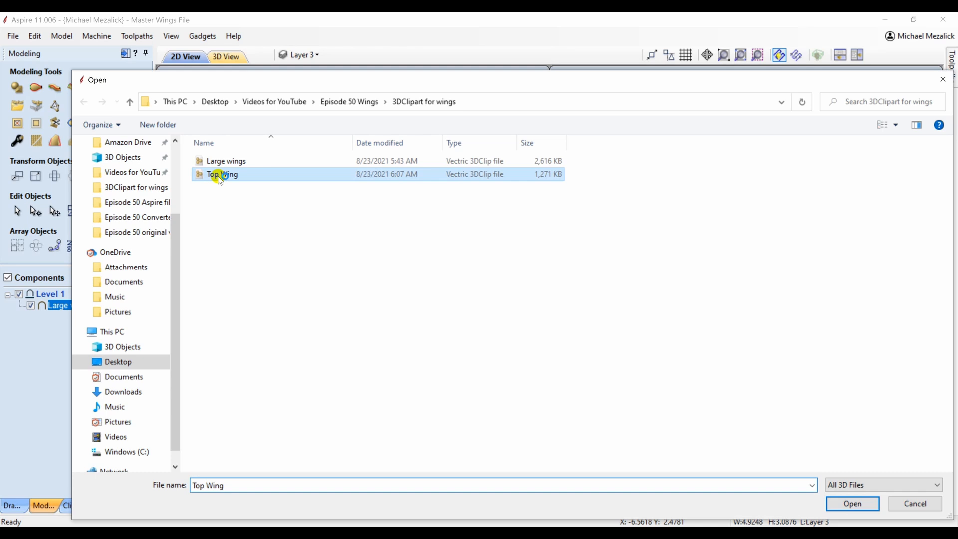
pyautogui.click(844, 504)
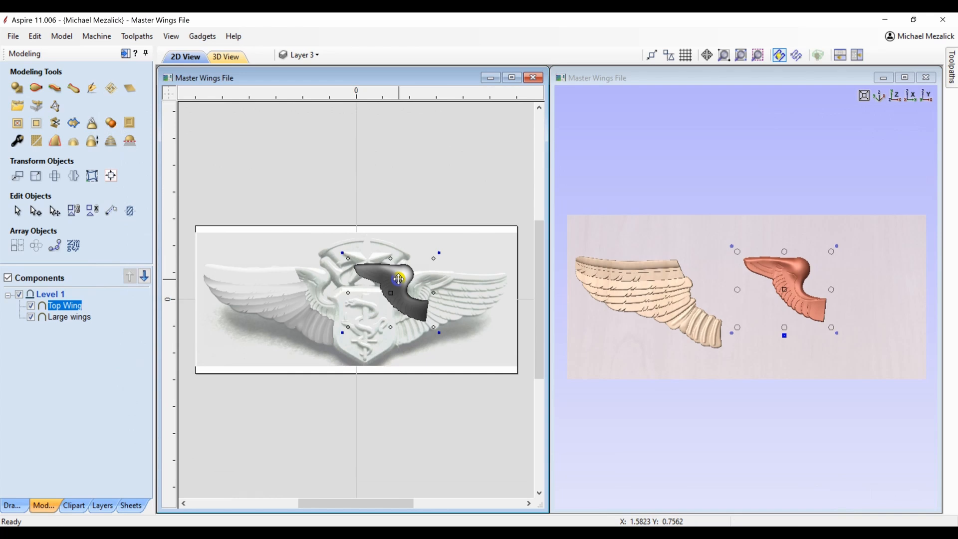
pyautogui.moveTo(399, 278); pyautogui.dragTo(315, 284)
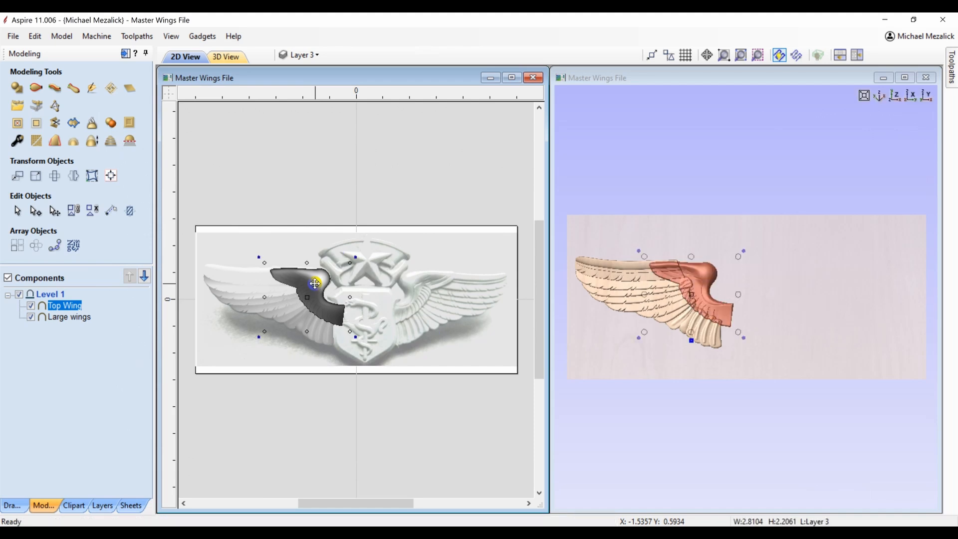
pyautogui.press('Up')
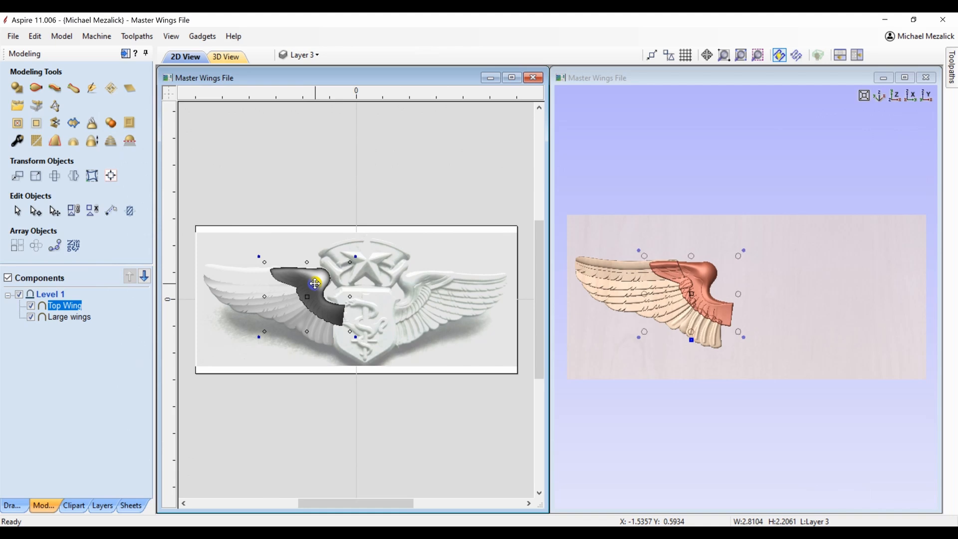
pyautogui.press('Up')
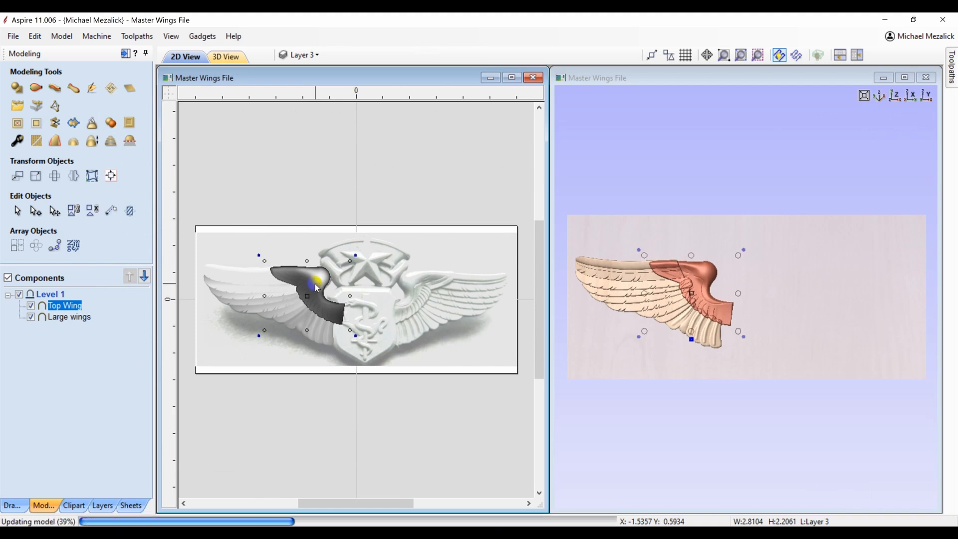
pyautogui.press('Up')
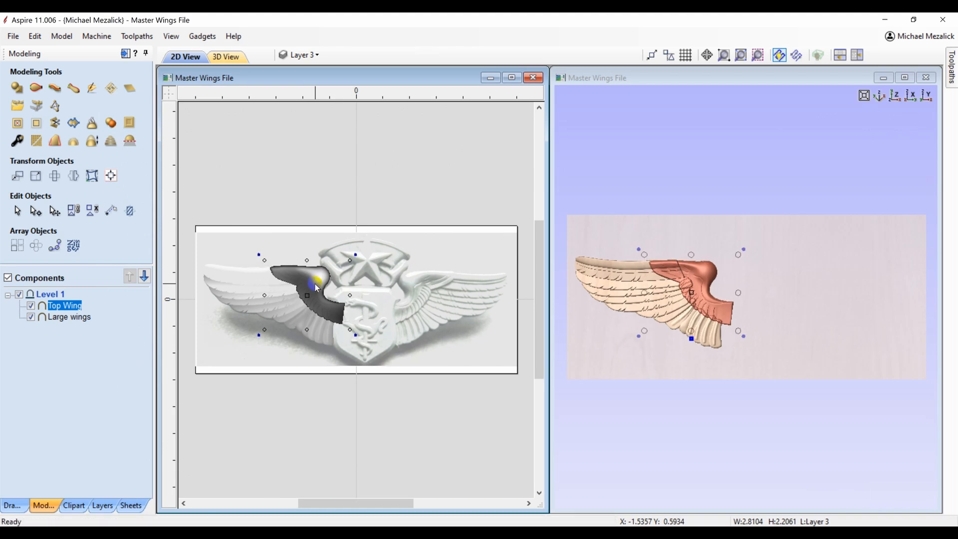
# Set the combine mode of both the Top Wing and Large wings components to Merge
pyautogui.rightClick(73, 311)
pyautogui.moveTo(110, 316)
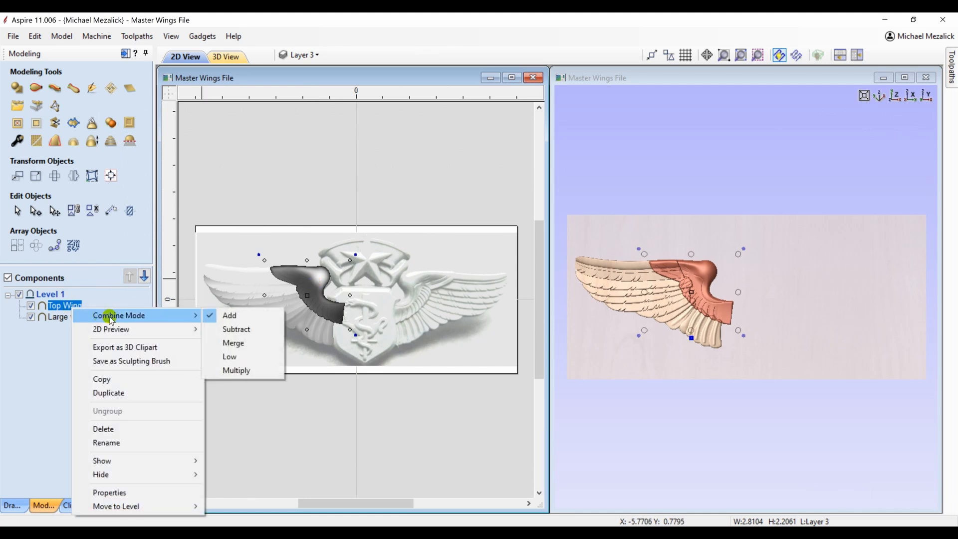
pyautogui.keyDown('shift'); pyautogui.click(57, 316); pyautogui.keyUp('shift')
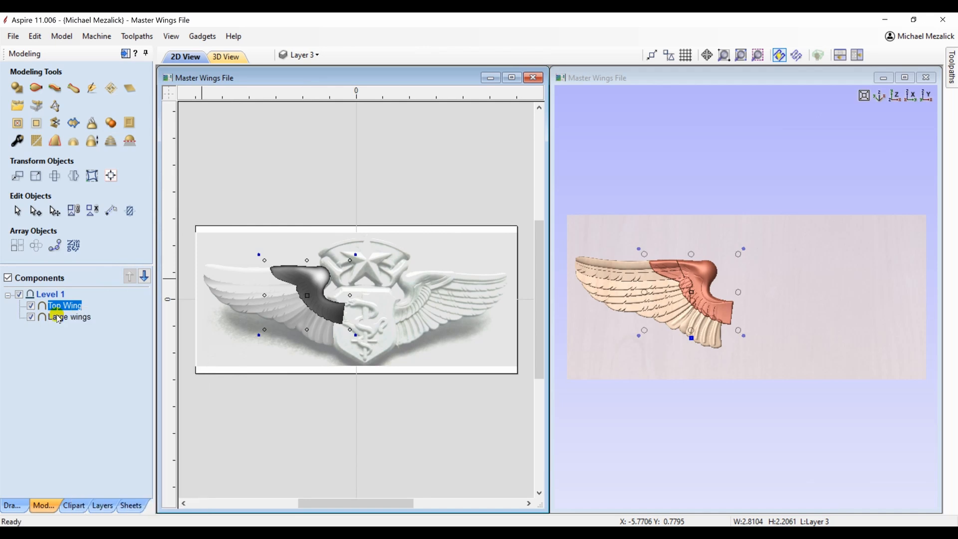
pyautogui.rightClick(59, 319)
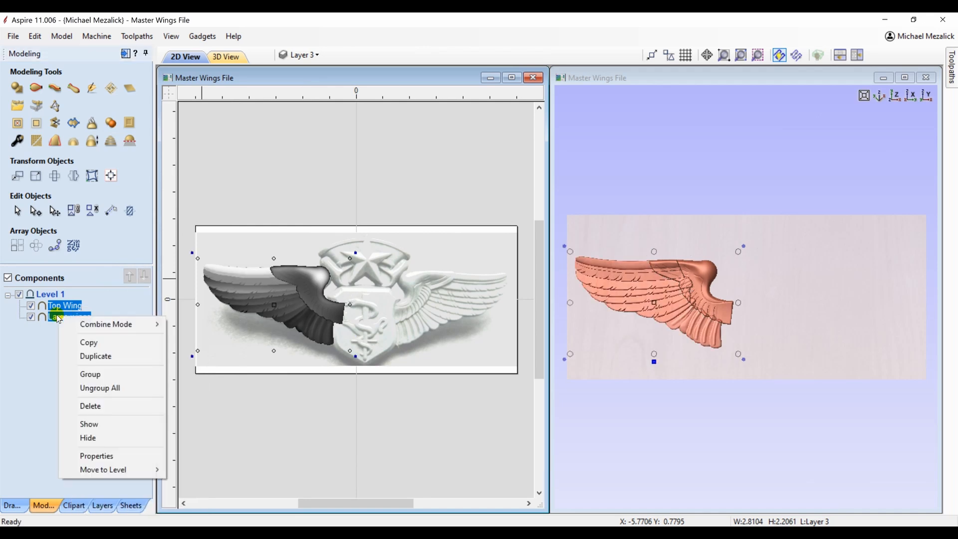
pyautogui.moveTo(99, 323)
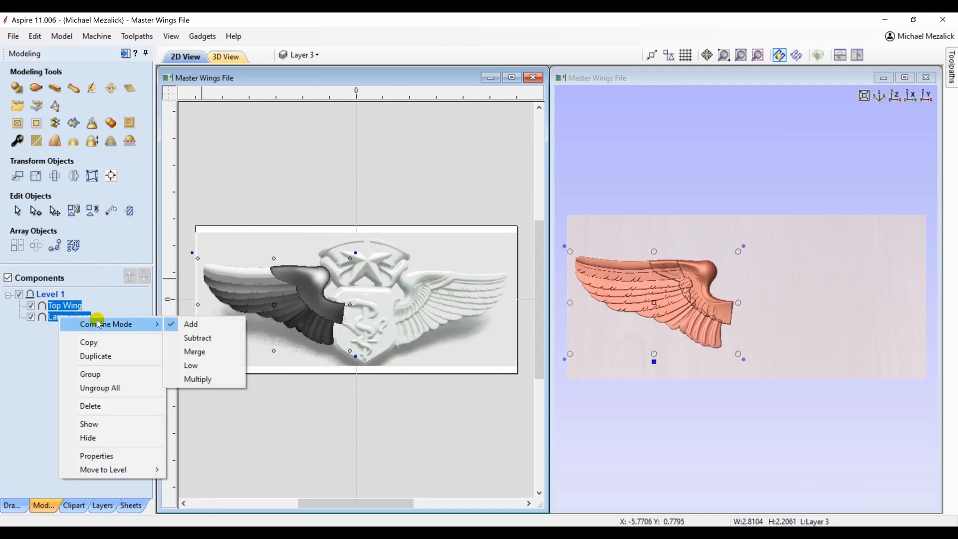
pyautogui.click(195, 352)
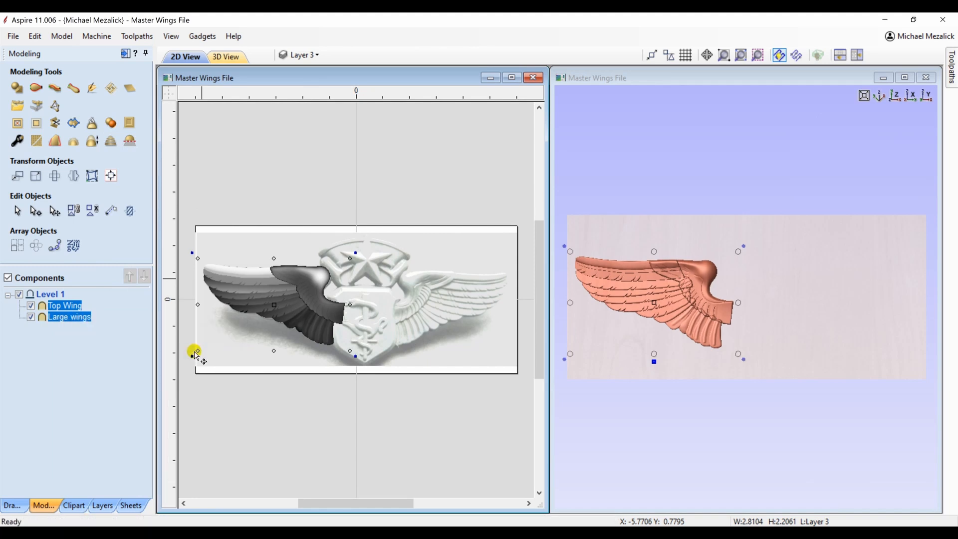
pyautogui.click(102, 364)
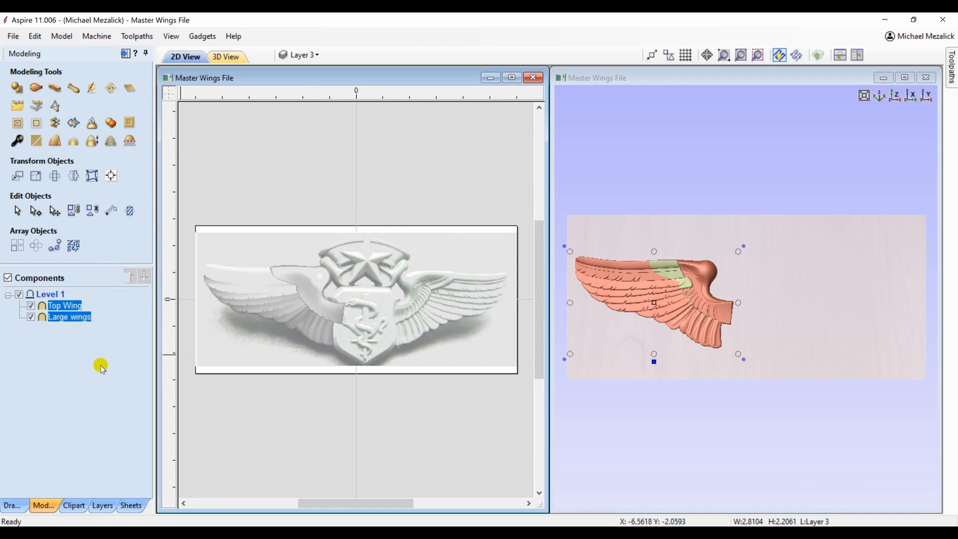
# Enable Tilt on the Top Wing in the 3D view, anchored beside the shoulder and directed toward its outer tip
pyautogui.click(898, 98)
pyautogui.click(905, 77)
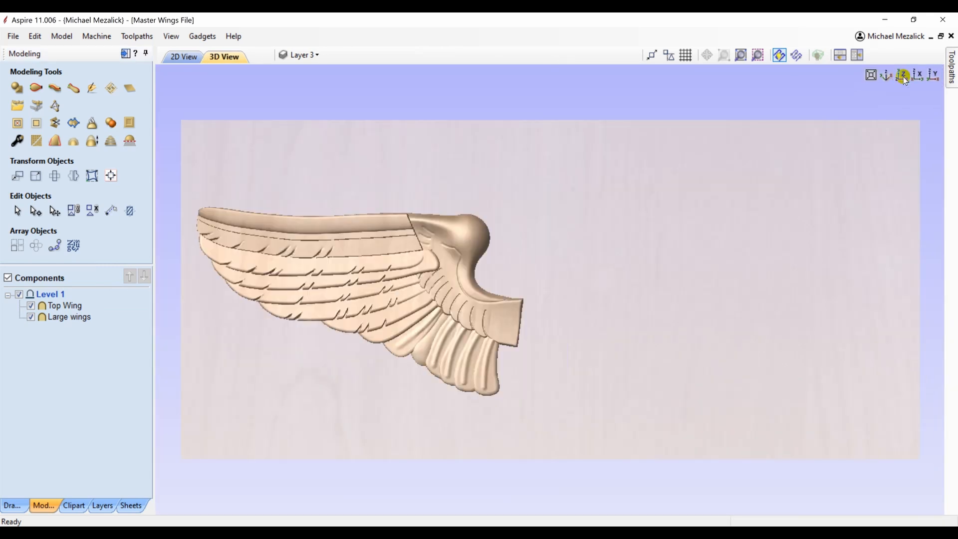
pyautogui.scroll(1, 517, 296)
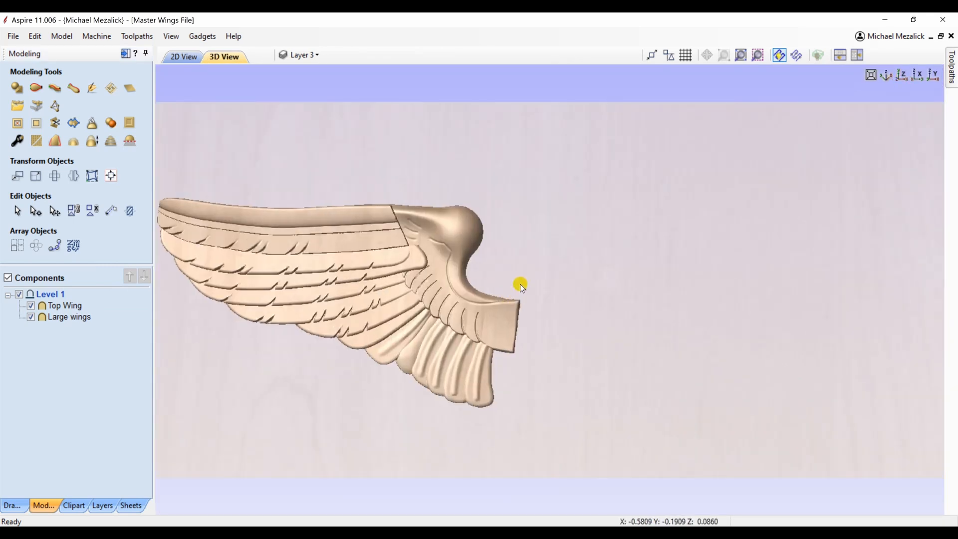
pyautogui.scroll(2, 520, 283)
pyautogui.moveTo(438, 302); pyautogui.dragTo(496, 297)
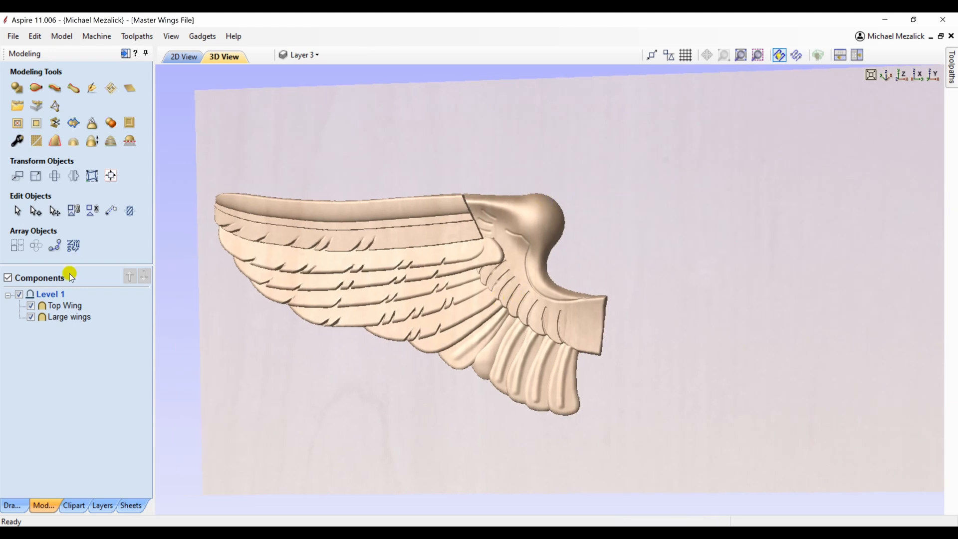
pyautogui.click(60, 306)
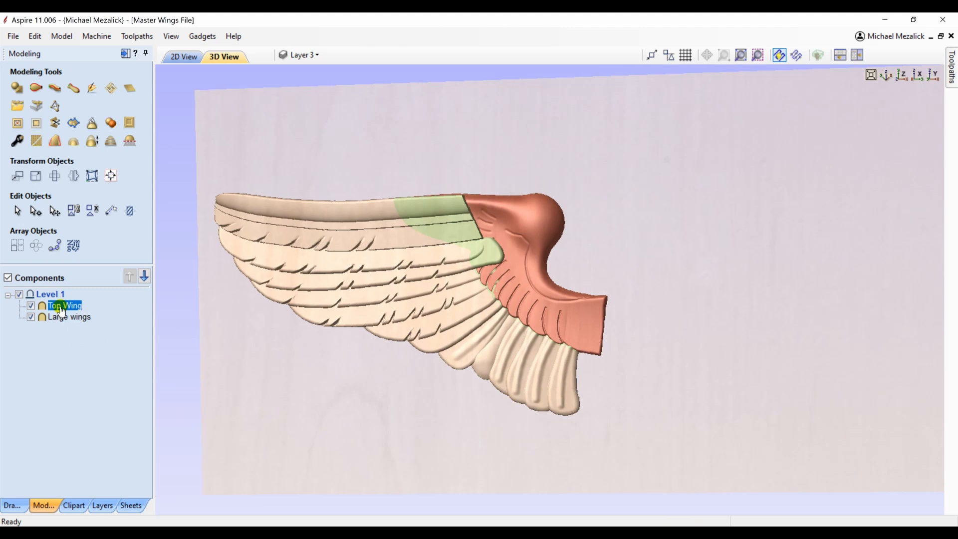
pyautogui.click(18, 143)
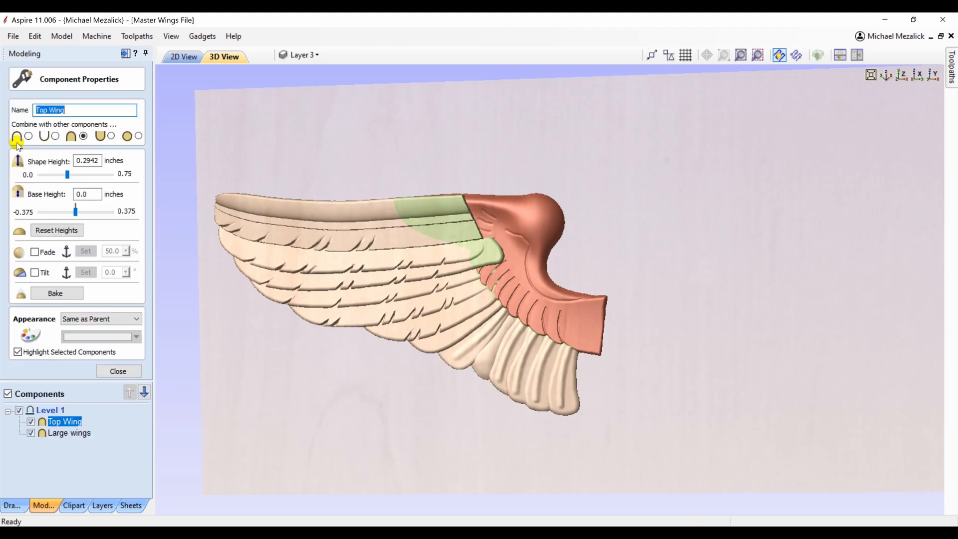
pyautogui.click(529, 231)
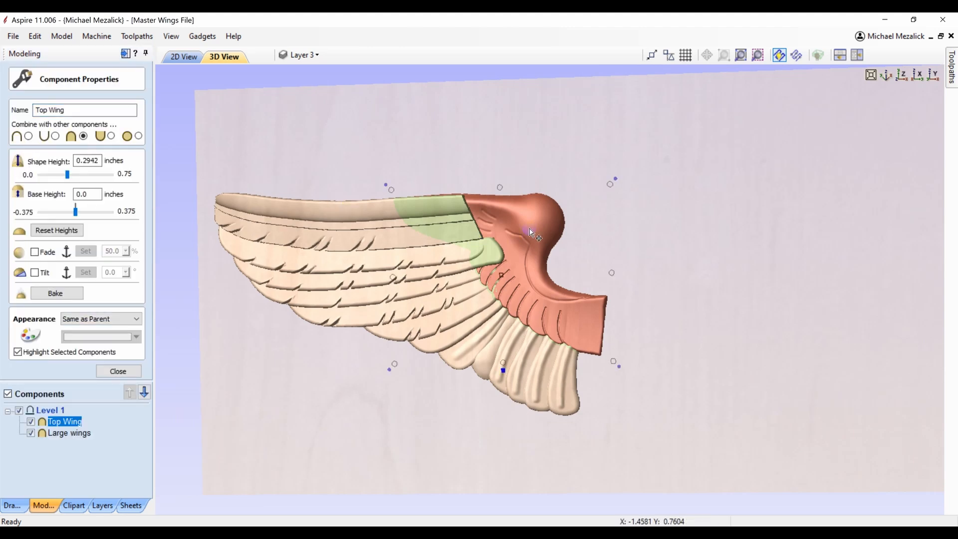
pyautogui.rightClick(504, 355)
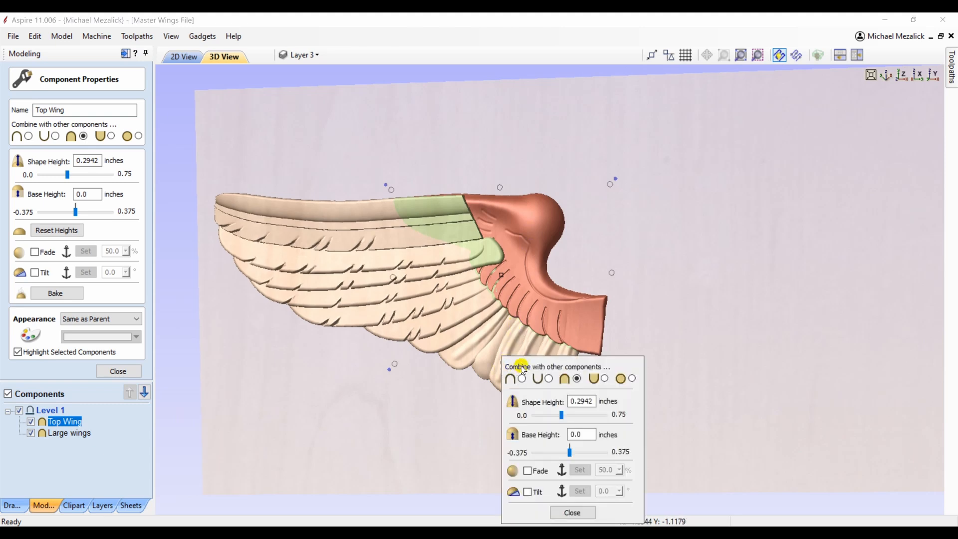
pyautogui.moveTo(521, 368); pyautogui.dragTo(756, 122)
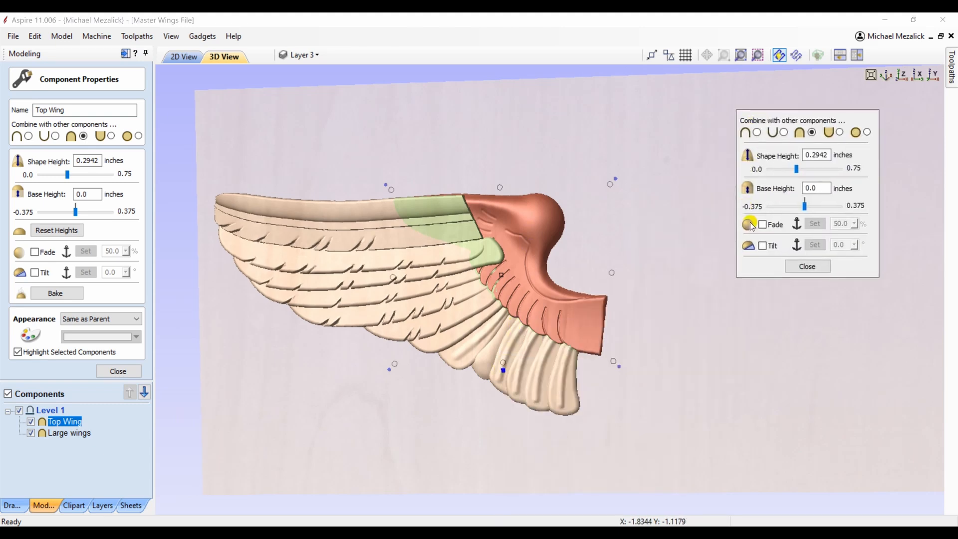
pyautogui.click(814, 246)
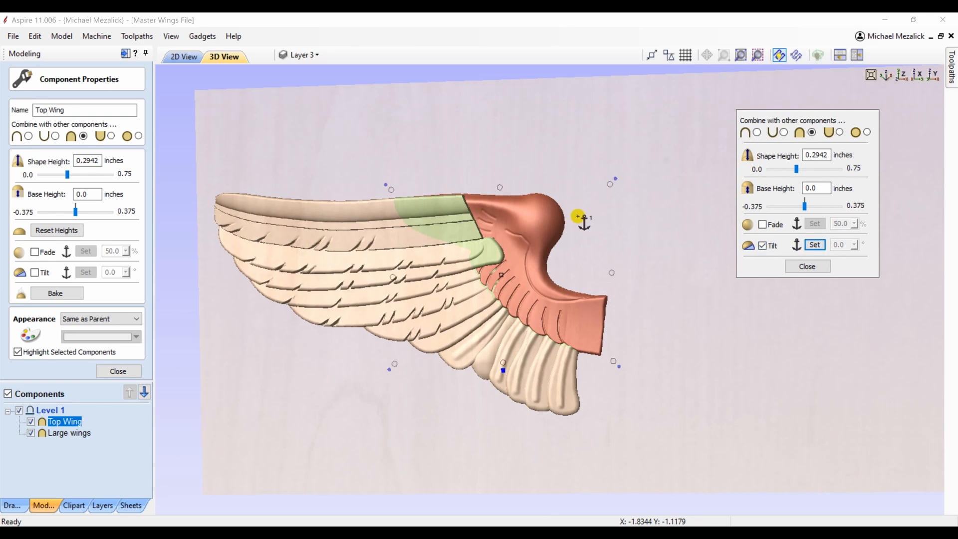
pyautogui.click(576, 217)
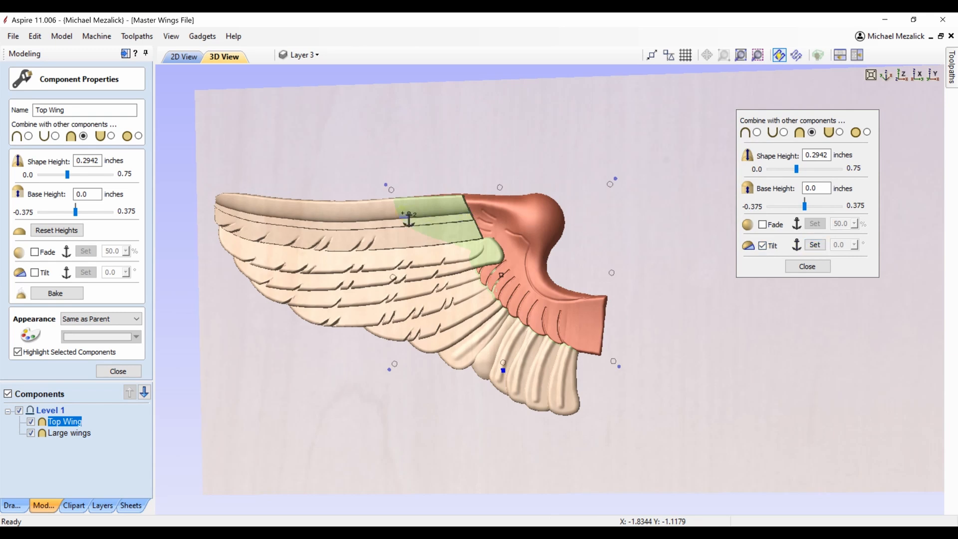
pyautogui.click(391, 214)
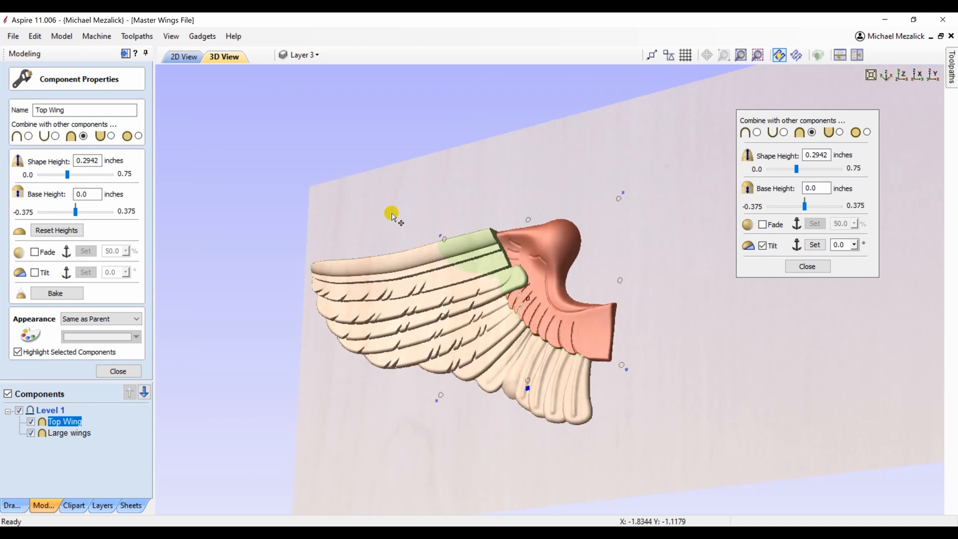
# Raise the Top Wing's outer tip above the large feathers by setting its tilt angle to 5.4 degrees
pyautogui.click(855, 244)
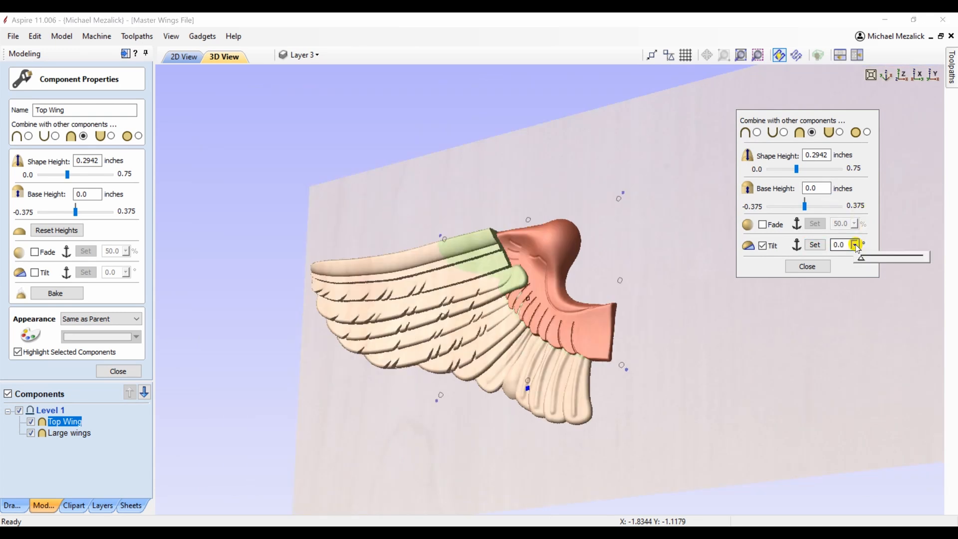
pyautogui.click(862, 259)
pyautogui.moveTo(865, 259); pyautogui.dragTo(887, 259)
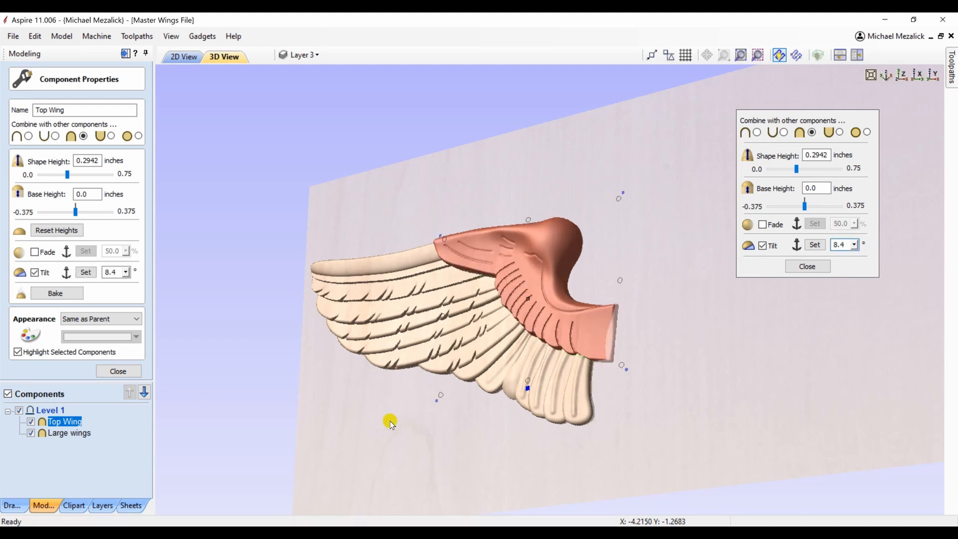
pyautogui.moveTo(390, 421); pyautogui.dragTo(523, 355)
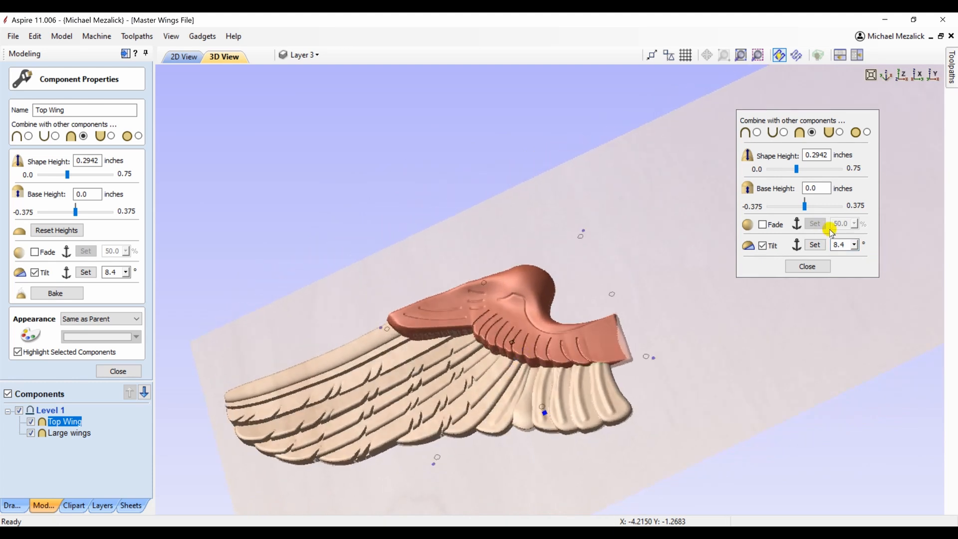
pyautogui.click(854, 245)
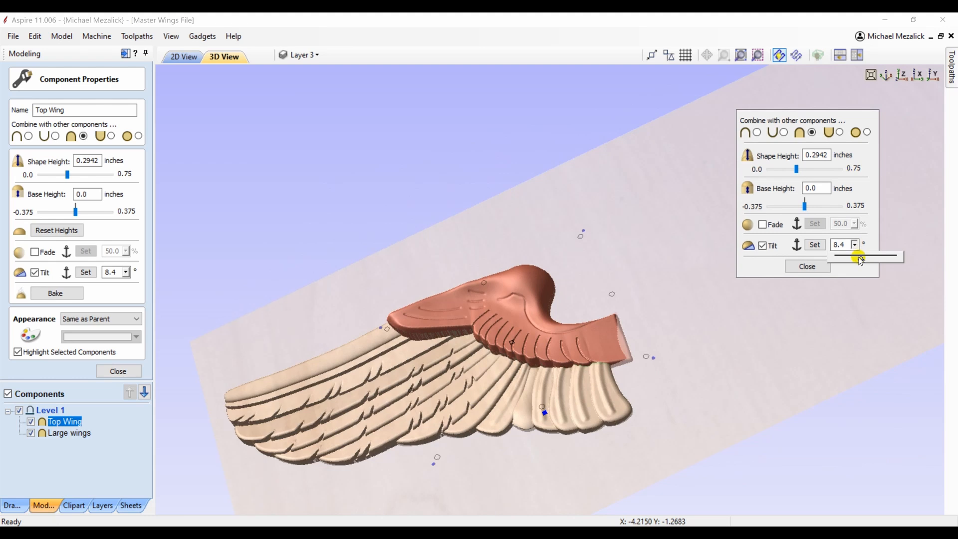
pyautogui.moveTo(851, 260); pyautogui.dragTo(851, 259)
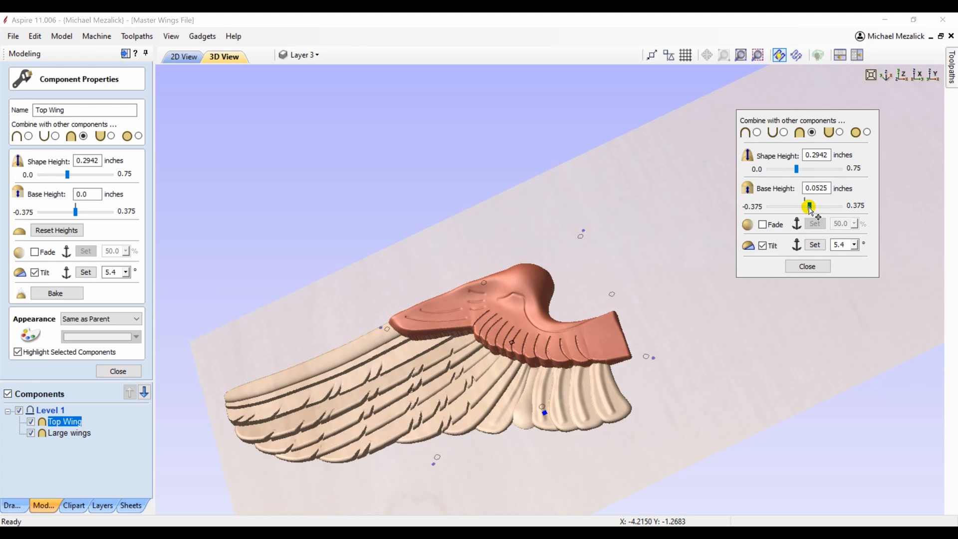
pyautogui.click(813, 266)
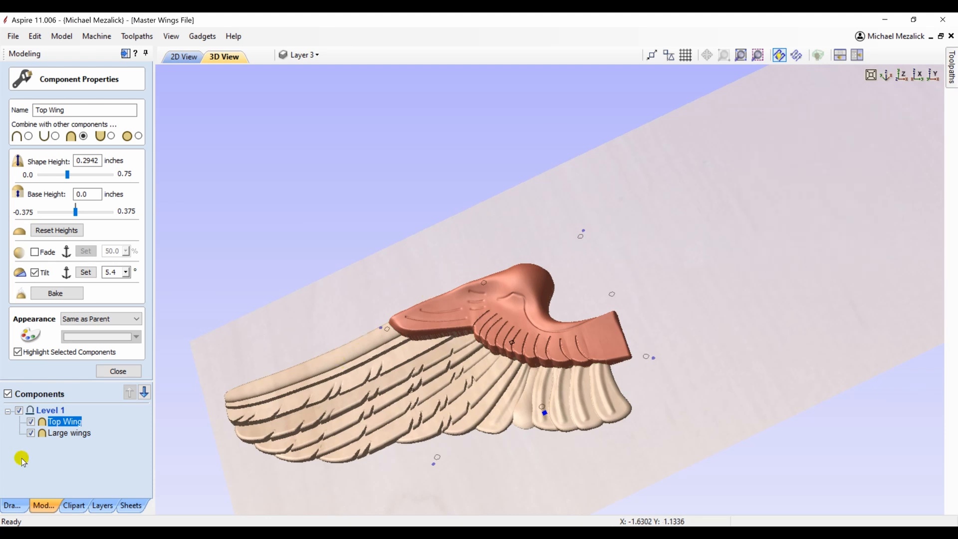
# Set the base height of the Large wings component to 0.0375 inches and deselect it
pyautogui.click(63, 433)
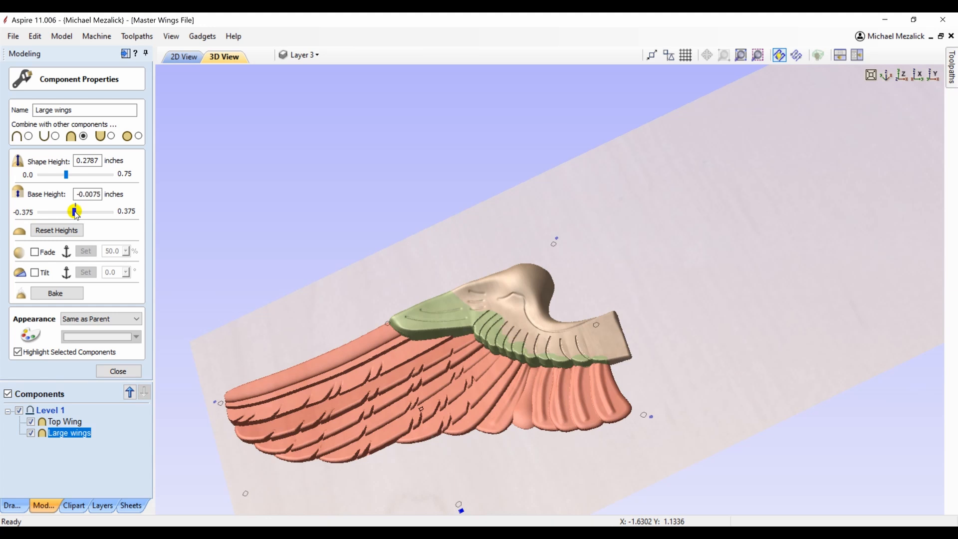
pyautogui.moveTo(75, 213); pyautogui.dragTo(80, 212)
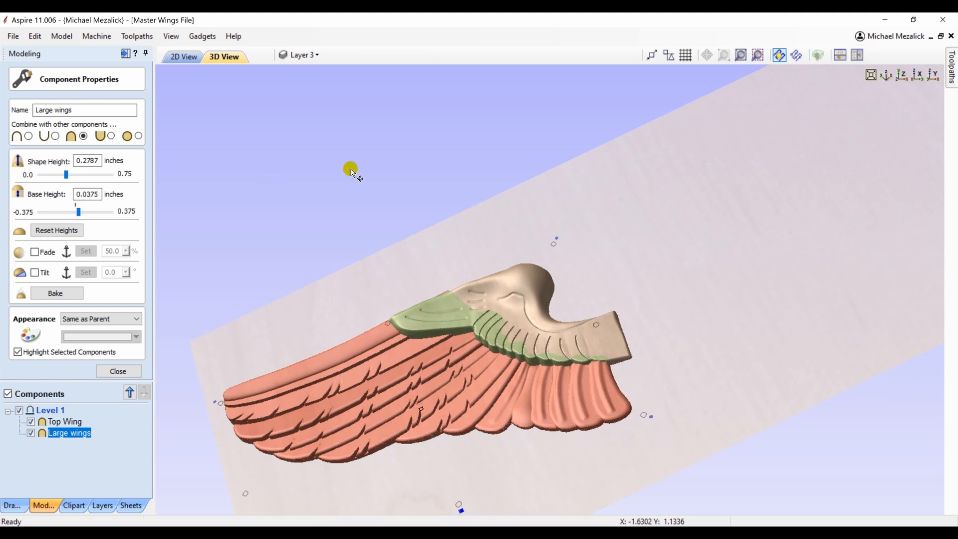
pyautogui.moveTo(412, 228); pyautogui.dragTo(436, 287)
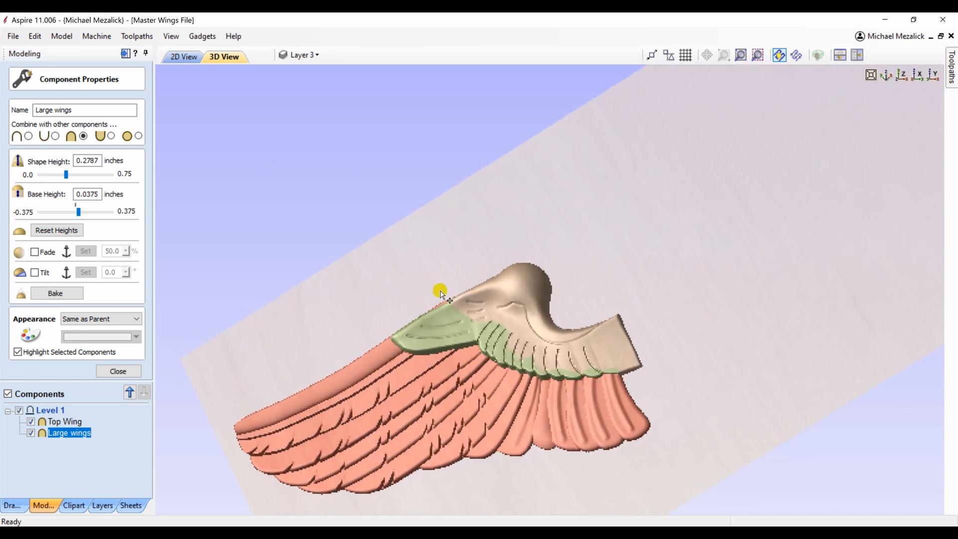
pyautogui.click(472, 313)
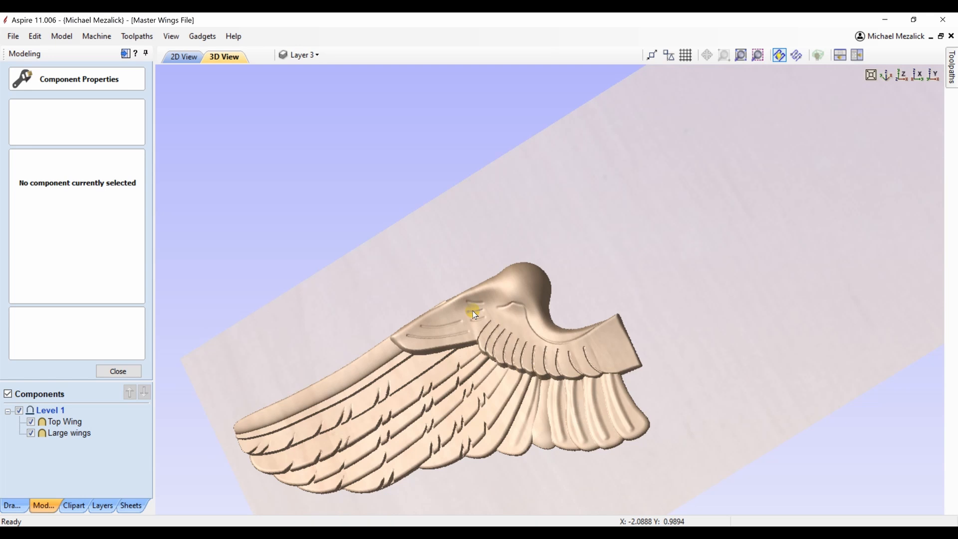
# Set the base height of the whole Level 1 to 0.0375 inches and close the component properties
pyautogui.click(473, 313)
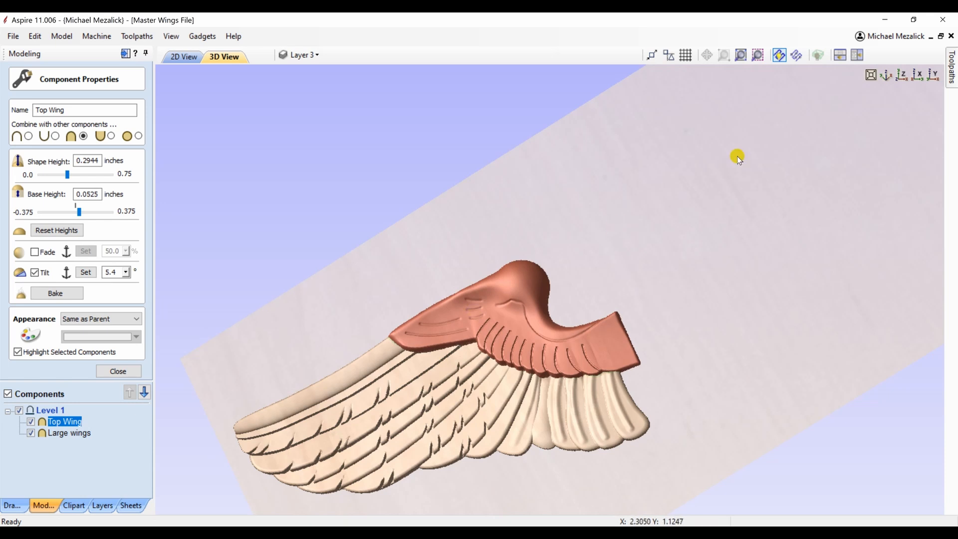
pyautogui.click(899, 75)
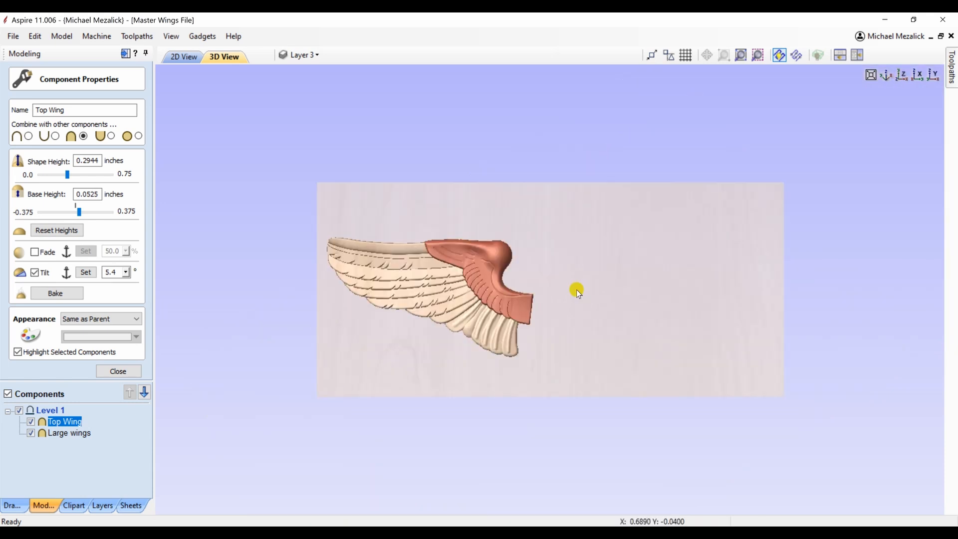
pyautogui.click(52, 409)
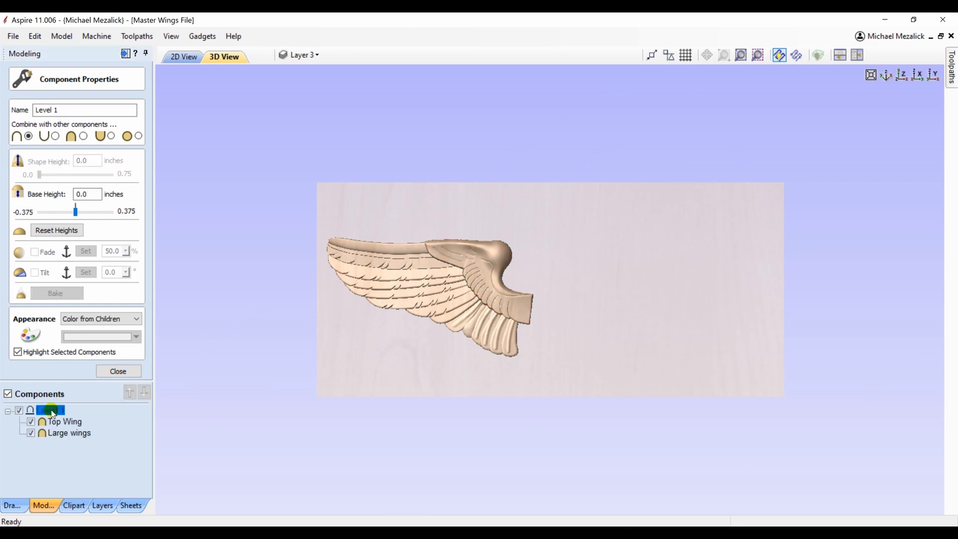
pyautogui.click(75, 211)
pyautogui.moveTo(75, 212); pyautogui.dragTo(78, 212)
pyautogui.moveTo(350, 376); pyautogui.dragTo(347, 402)
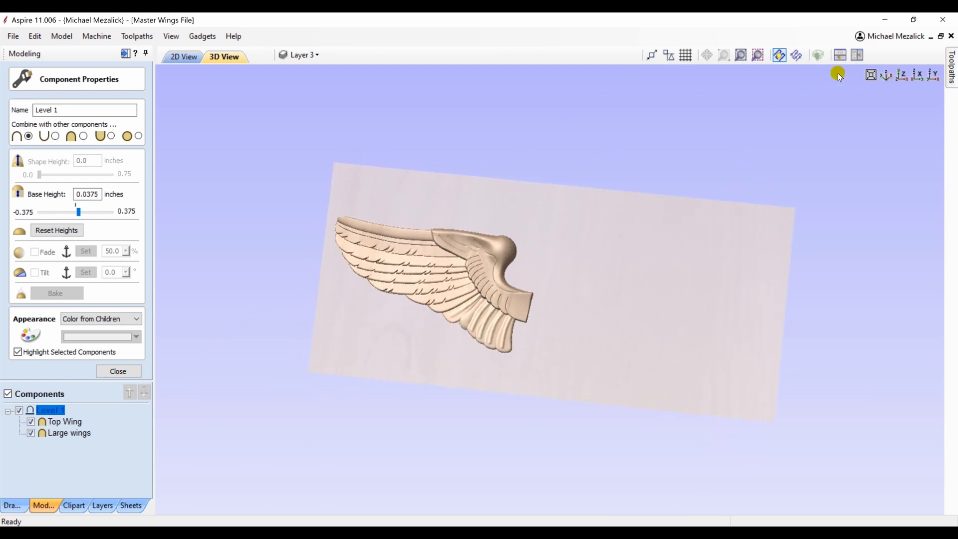
pyautogui.click(742, 56)
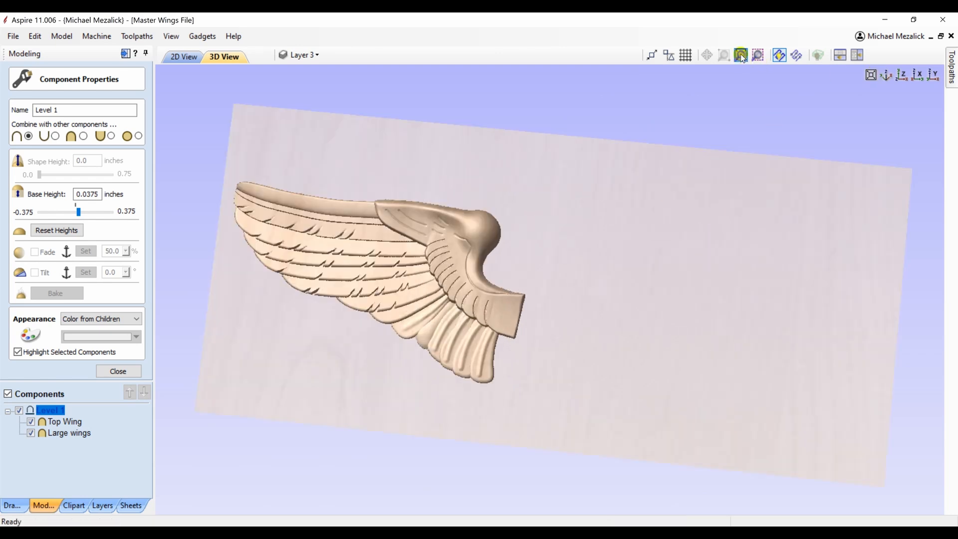
pyautogui.click(109, 372)
# Create a single component from the visible model on a newly inserted level and hide the original Level 1
pyautogui.rightClick(53, 296)
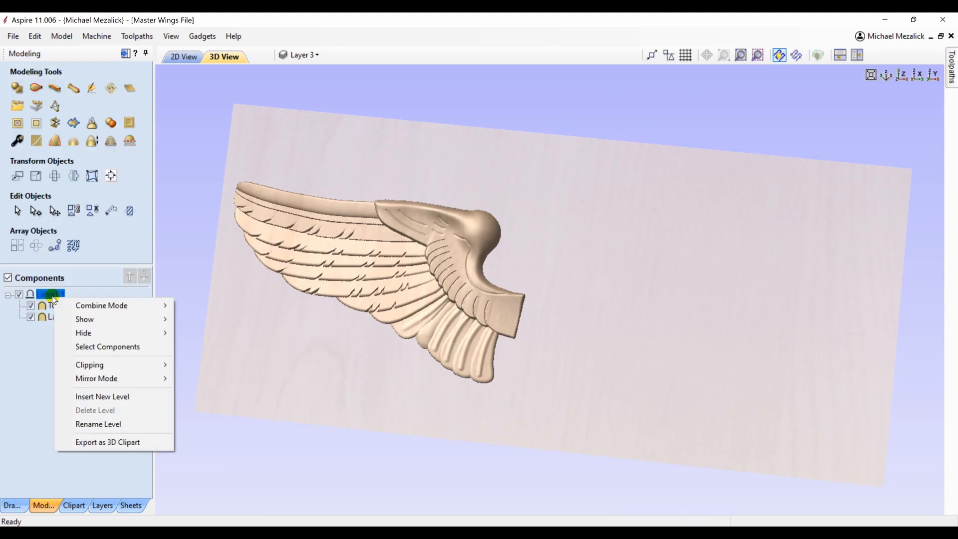
pyautogui.click(95, 397)
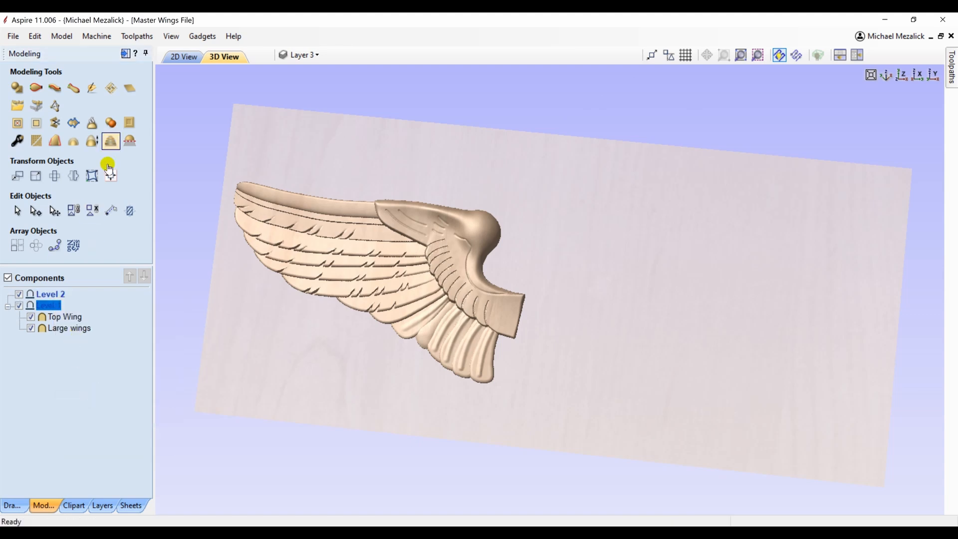
pyautogui.click(112, 124)
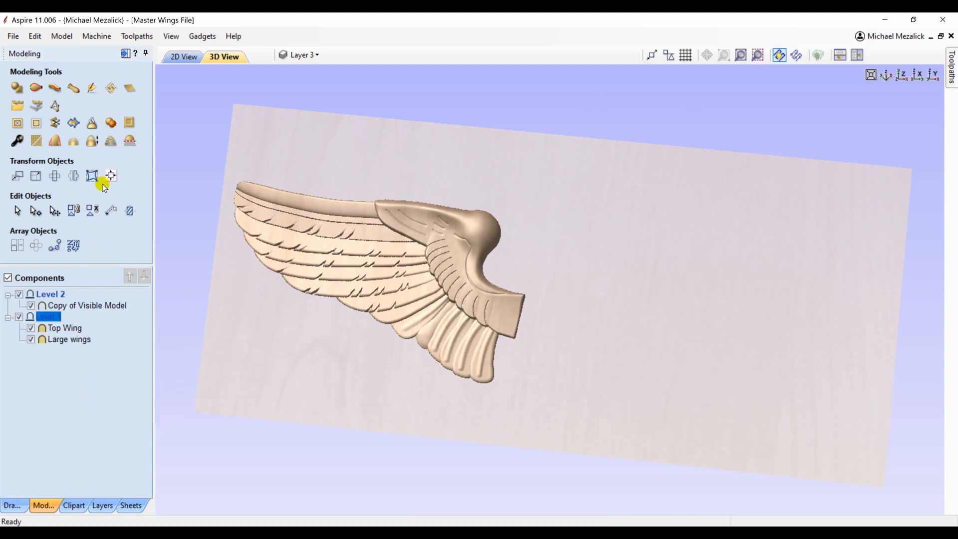
pyautogui.click(19, 317)
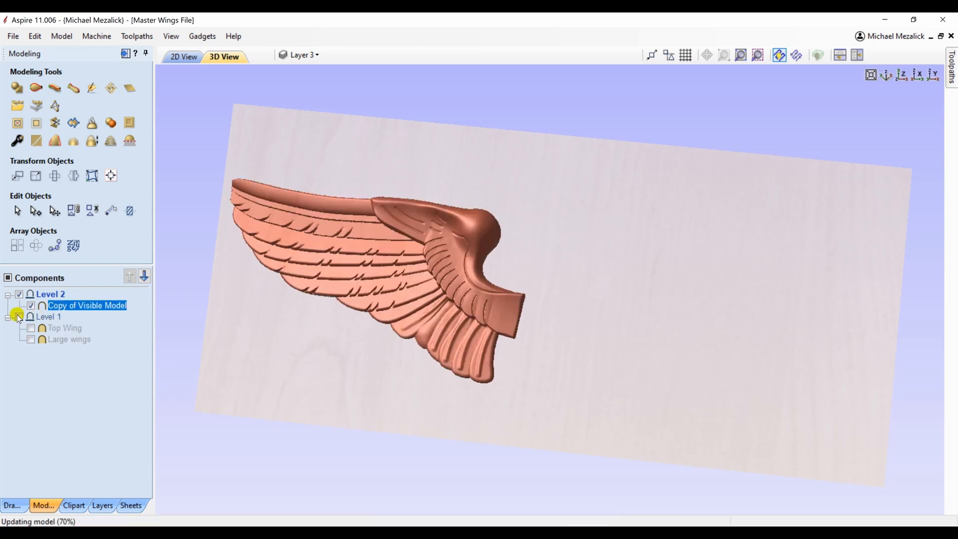
# Mirror the combined wing as a copy, flipped horizontally about the job center
pyautogui.click(74, 176)
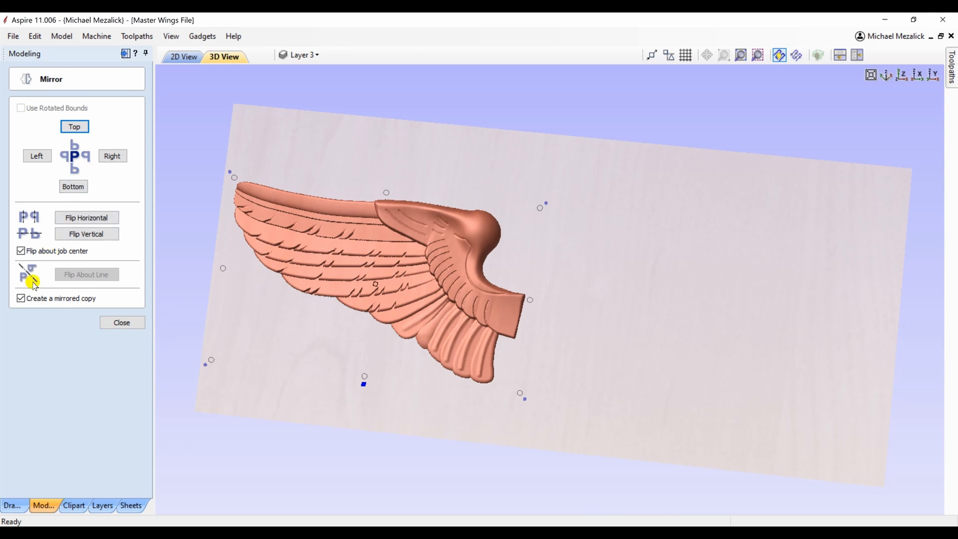
pyautogui.click(88, 220)
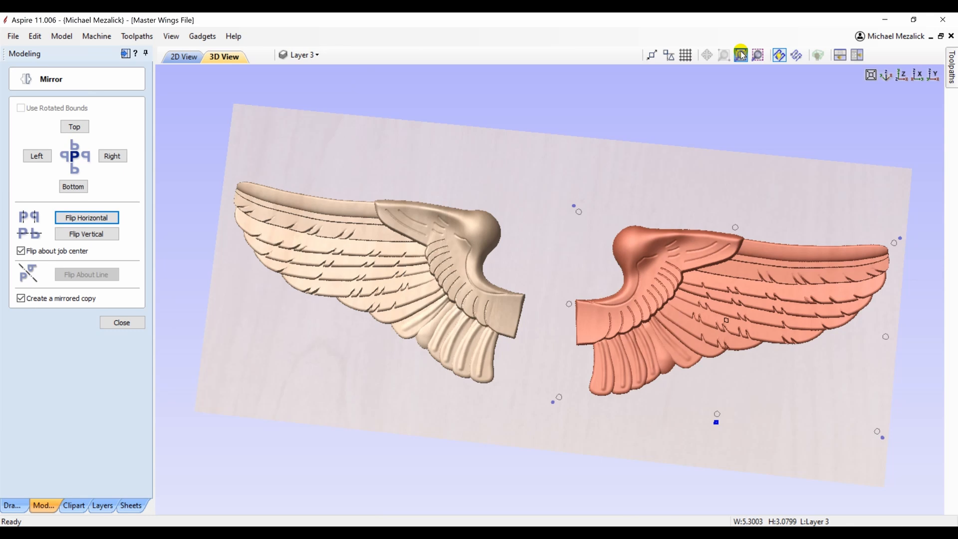
pyautogui.click(905, 75)
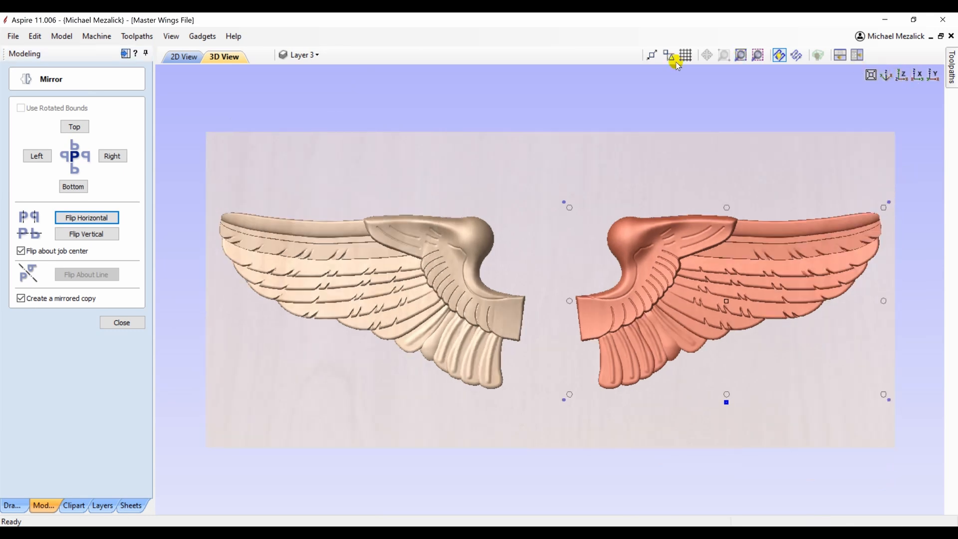
# Compare both wings with the badge photo in side-by-side 2D and 3D views, close Mirror and return to the full 3D view
pyautogui.press('F4')
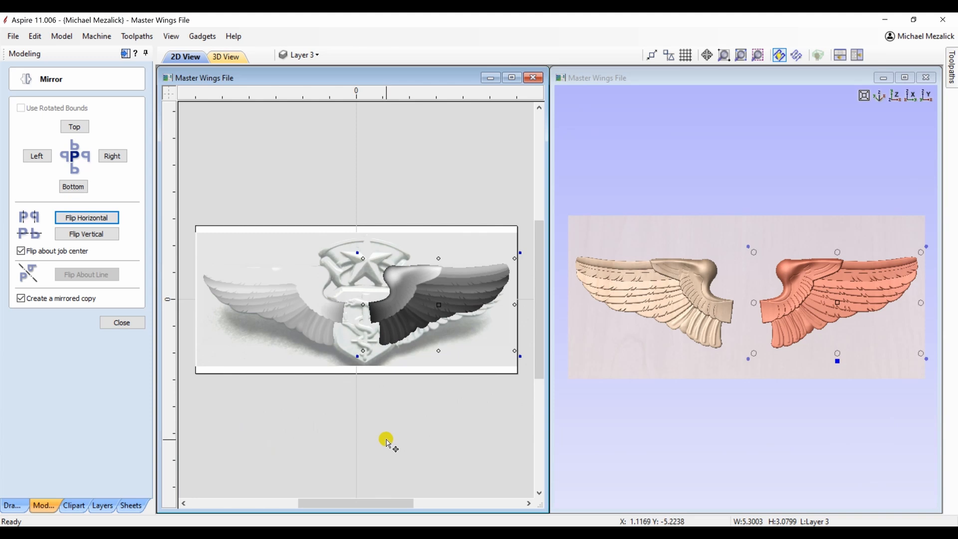
pyautogui.click(399, 429)
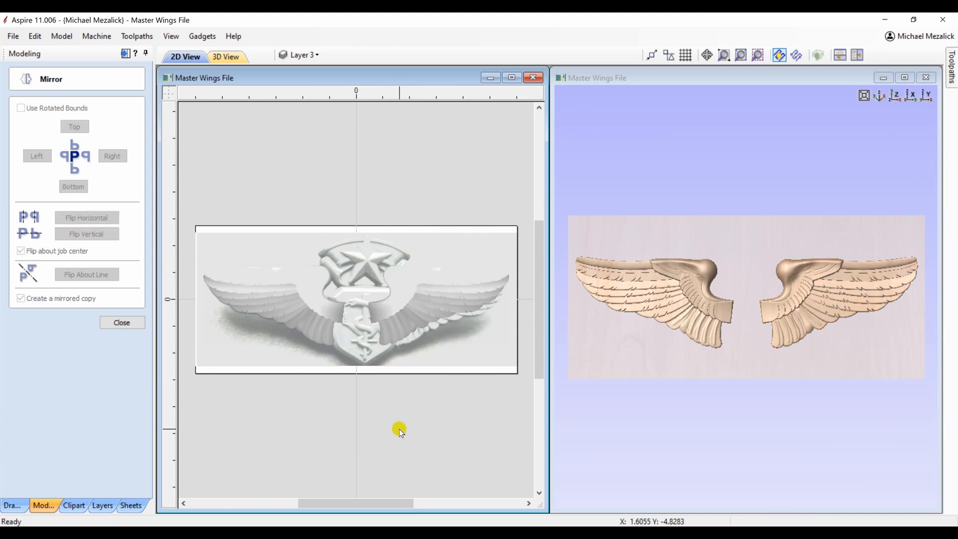
pyautogui.press('F3')
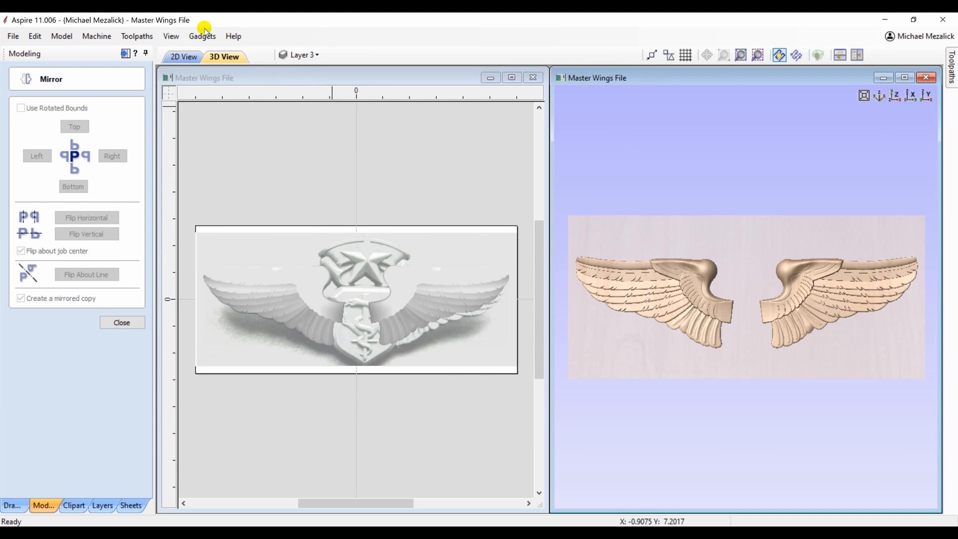
pyautogui.click(170, 36)
pyautogui.press('Escape')
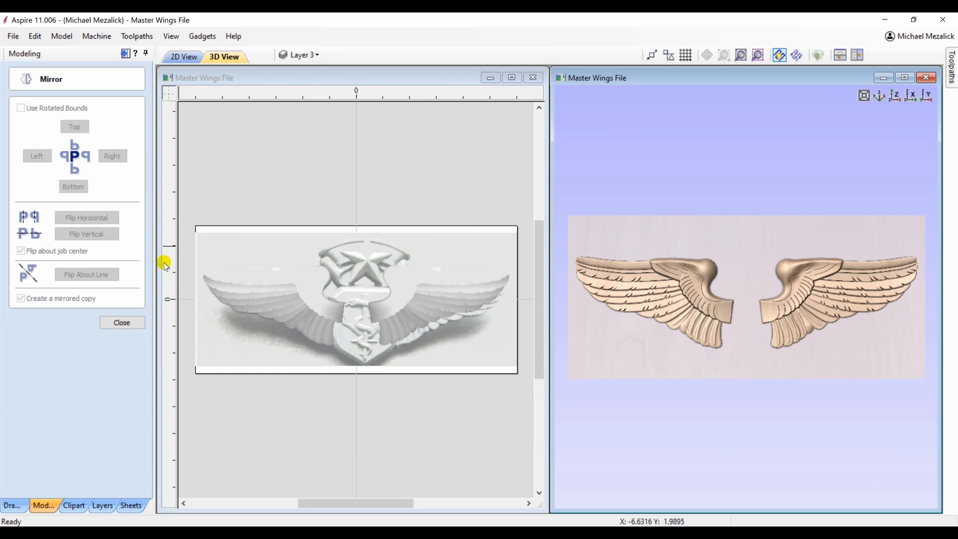
pyautogui.click(122, 322)
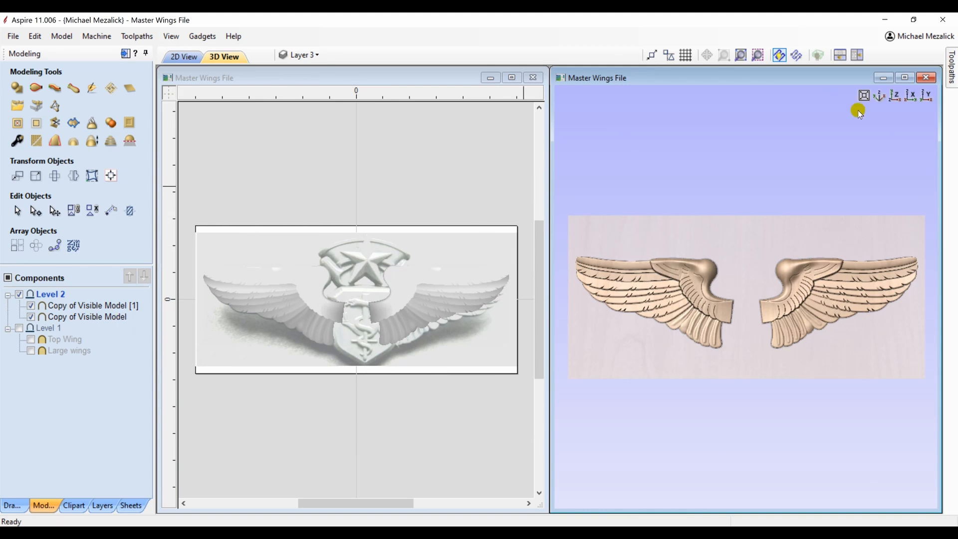
pyautogui.click(904, 78)
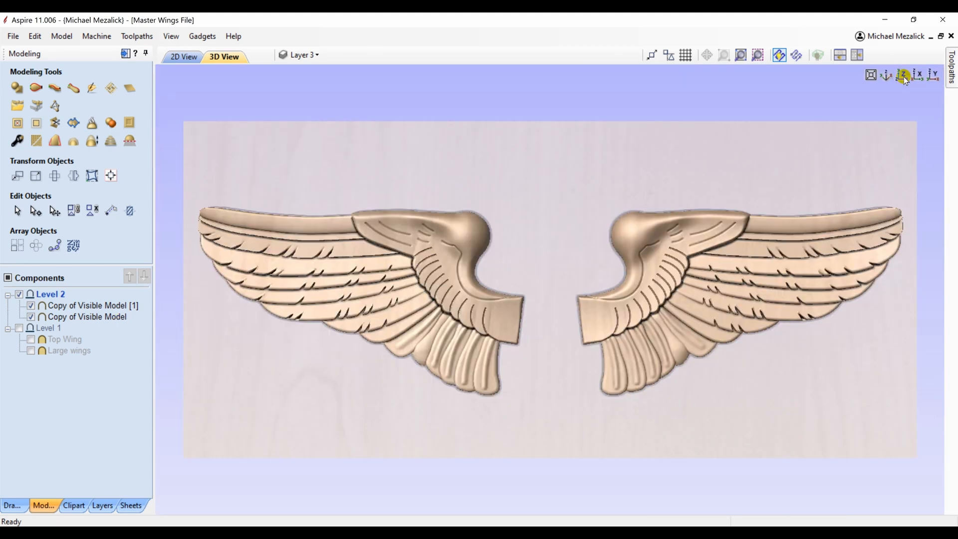